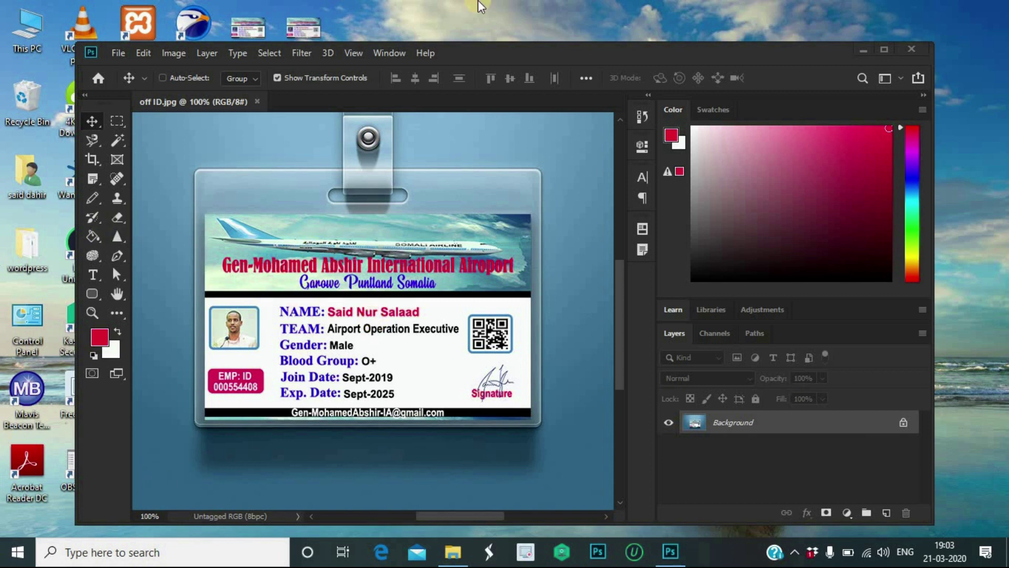
# Step: Create a blank landscape document, 3.375 × 2.125 in at 210 ppi, from the recent preset
pyautogui.click(119, 53)
pyautogui.click(144, 69)
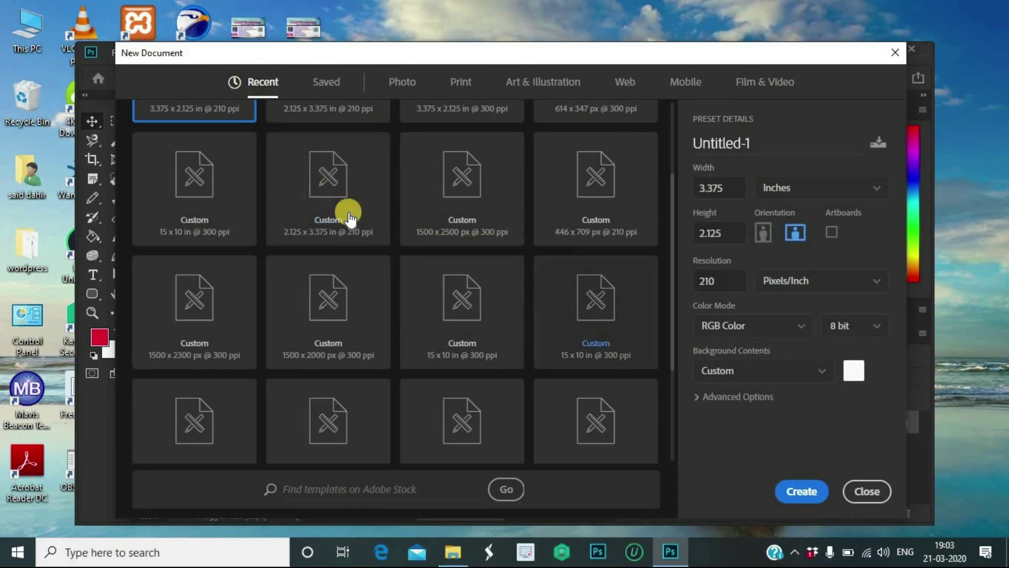
pyautogui.scroll(3, 426, 276)
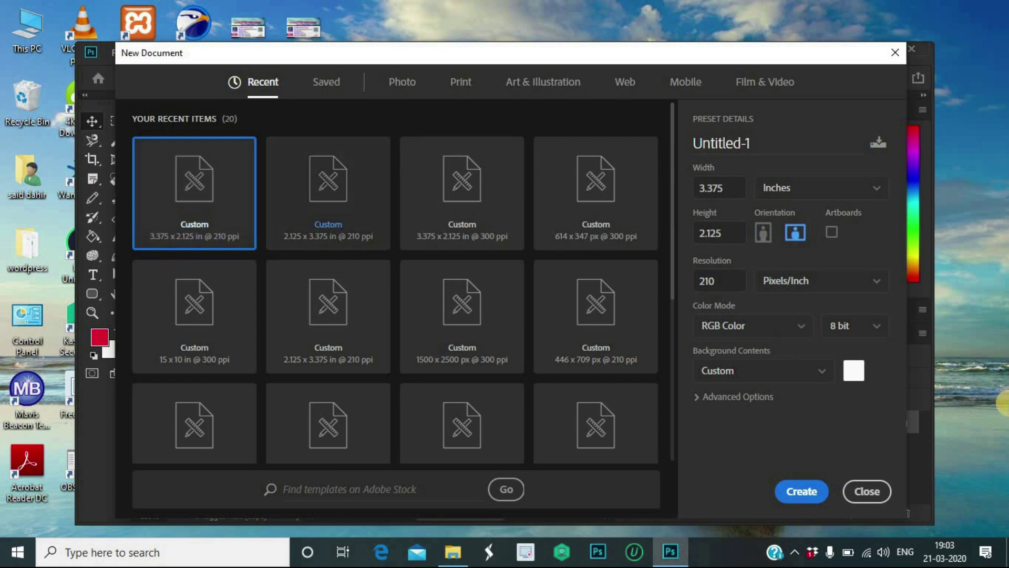
pyautogui.click(806, 493)
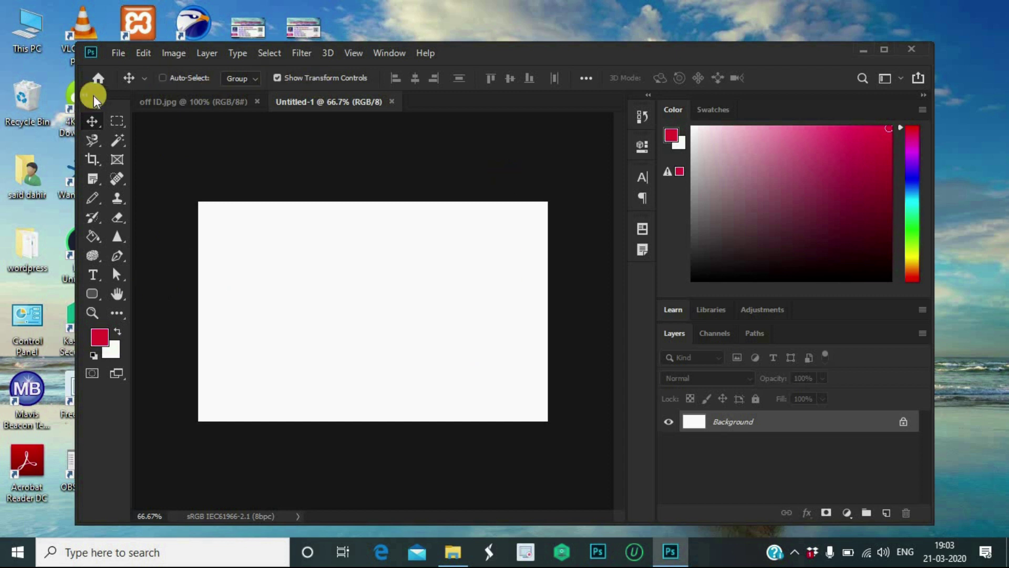
# Step: Place the Somali Airline plane photo from the Desktop into the card as a linked layer
pyautogui.click(116, 52)
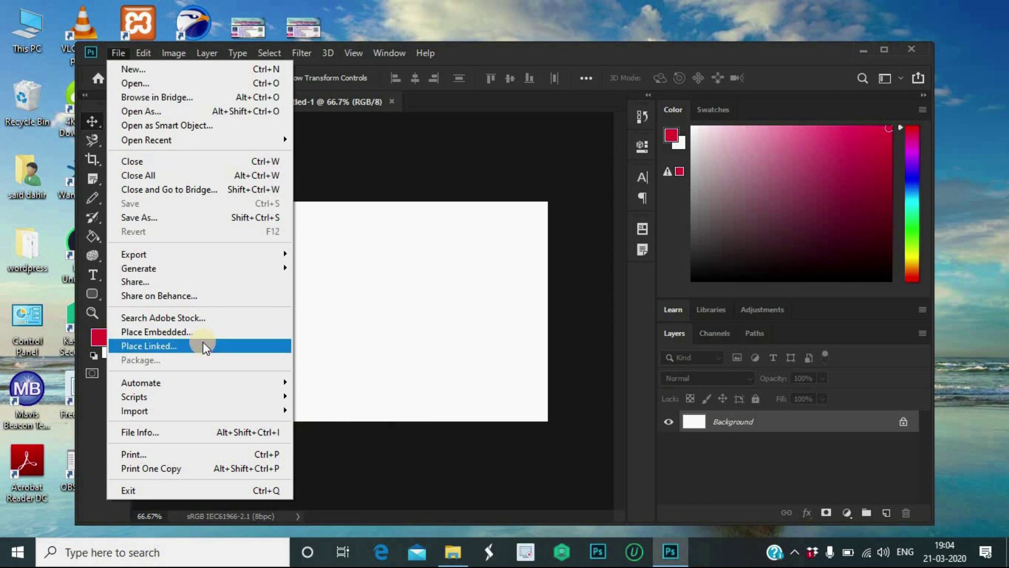
pyautogui.click(203, 344)
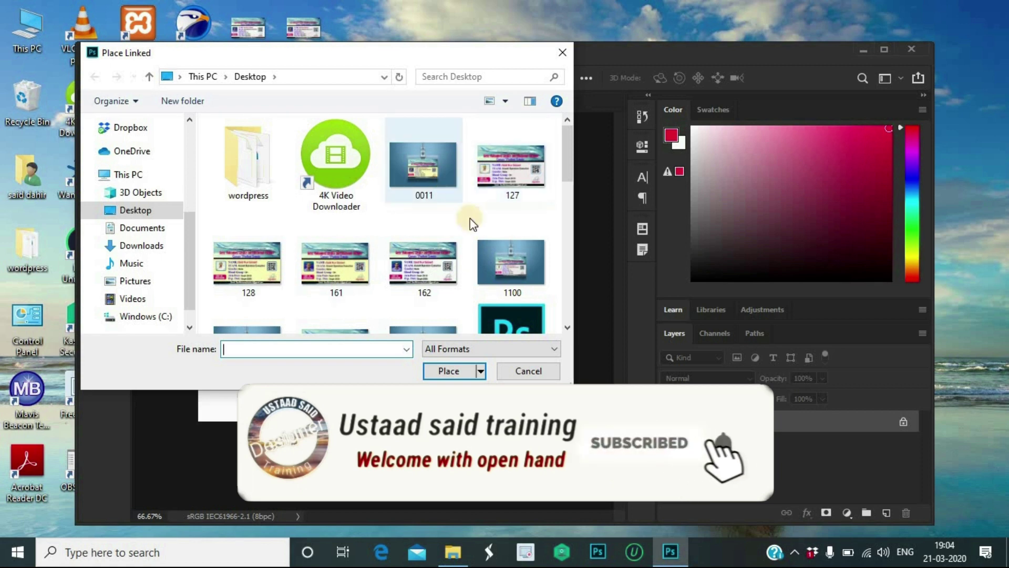
pyautogui.scroll(-3, 484, 263)
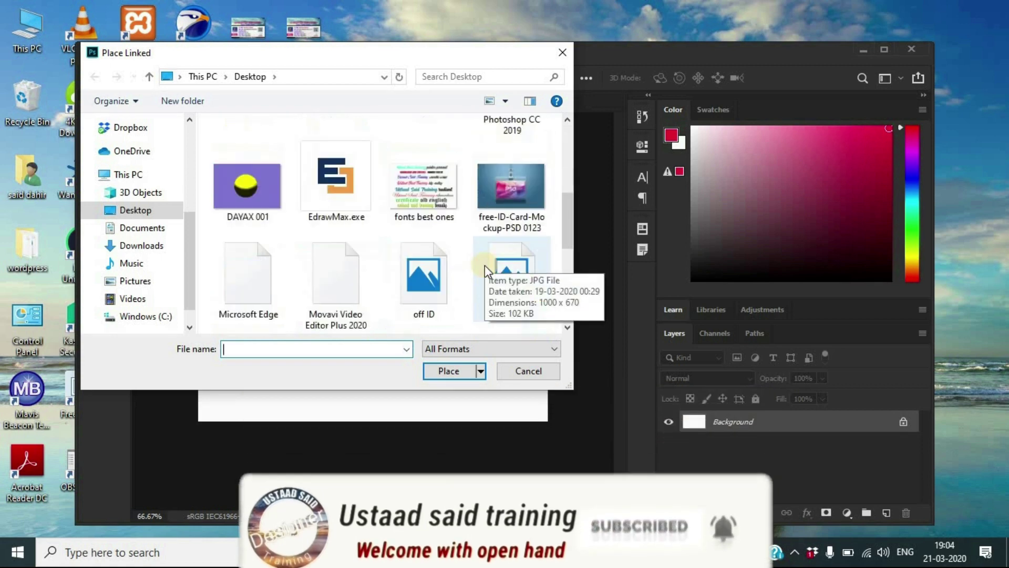
pyautogui.scroll(-3, 484, 264)
pyautogui.scroll(-2, 485, 264)
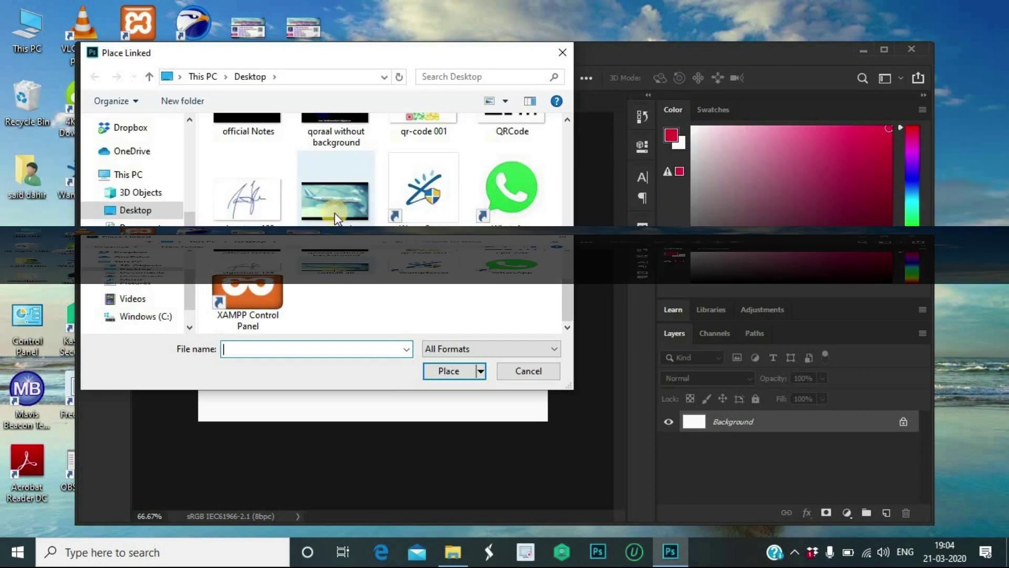
pyautogui.doubleClick(334, 212)
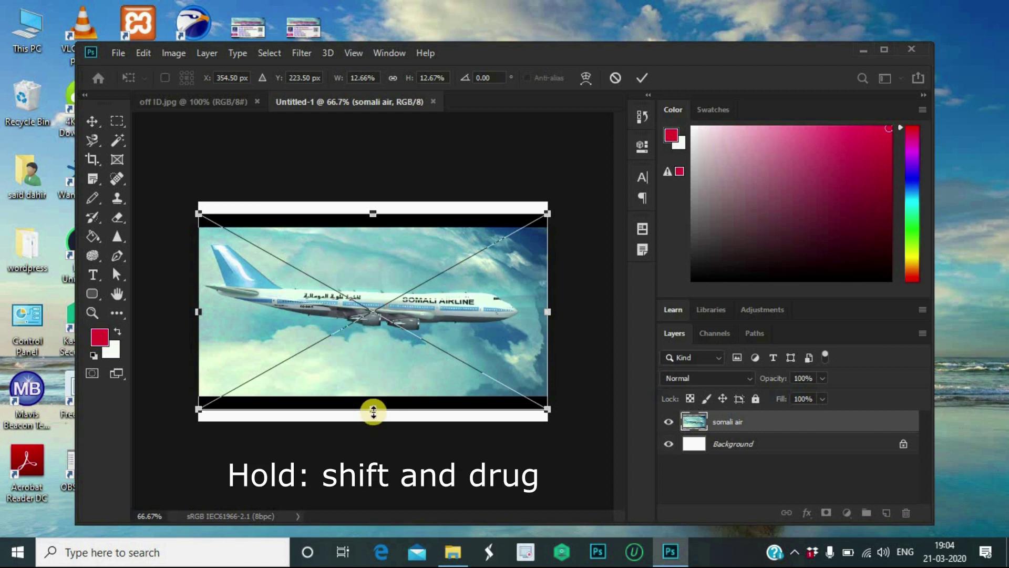
# Step: Squash the plane photo vertically into a thin banner and commit the resize
pyautogui.moveTo(373, 412); pyautogui.dragTo(389, 317)
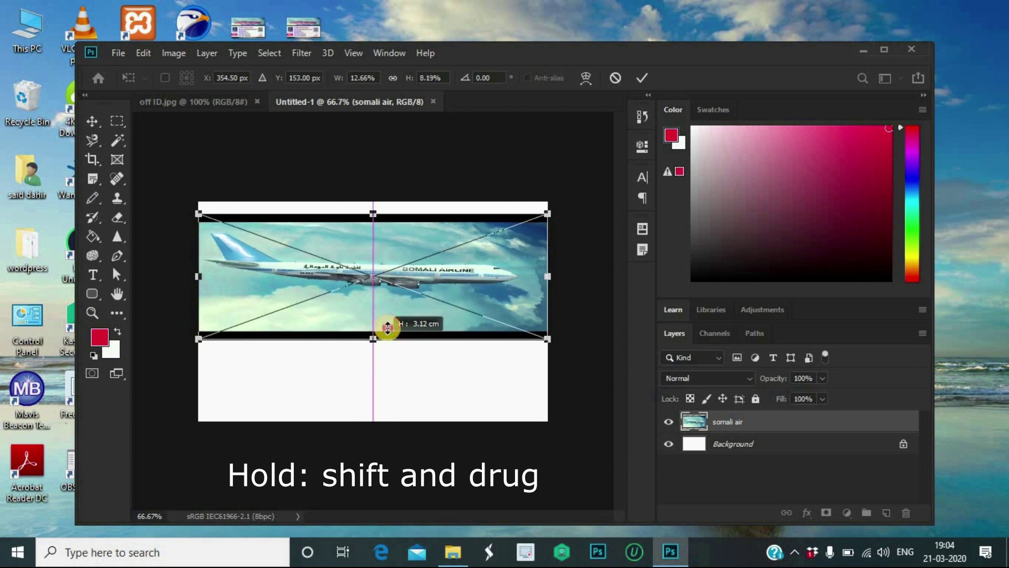
pyautogui.moveTo(389, 317); pyautogui.dragTo(391, 300)
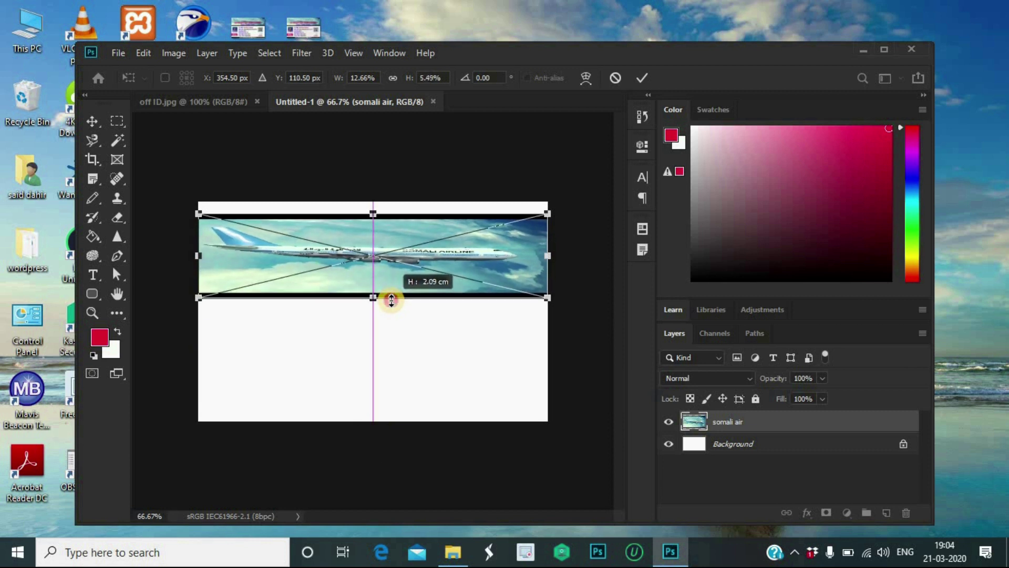
pyautogui.click(642, 77)
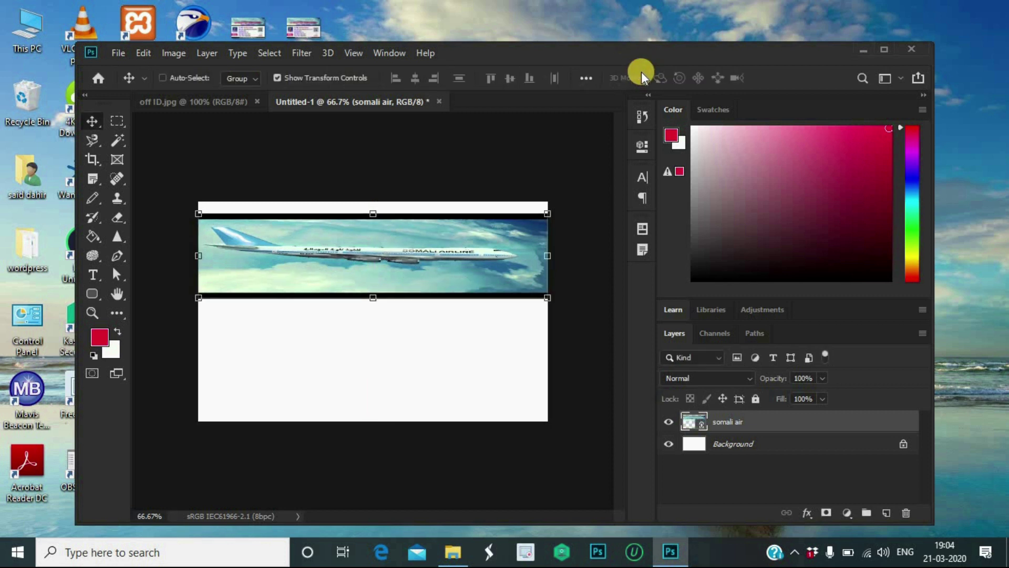
# Step: Nudge the plane banner up to the card's top edge
pyautogui.hotkey('shift', 'Up')
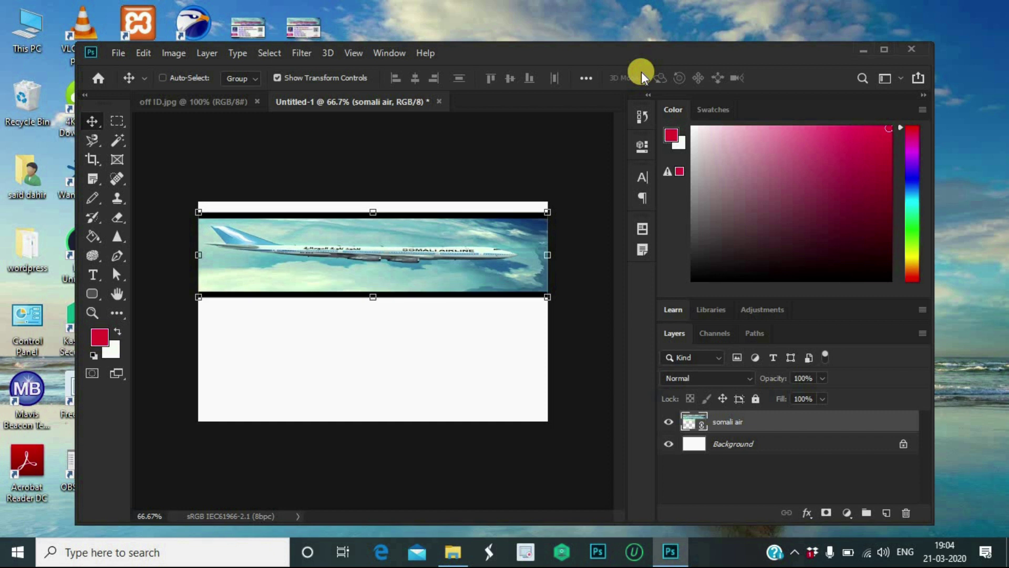
pyautogui.hotkey('shift', 'Up')
pyautogui.hotkey('shift', 'Up')
pyautogui.press('Up')
pyautogui.press('Up')
pyautogui.press('Up')
pyautogui.press('Up')
pyautogui.press('Up')
pyautogui.press('Up')
pyautogui.press('Up')
pyautogui.press('Up')
pyautogui.press('Up')
pyautogui.press('Up')
pyautogui.press('Up')
pyautogui.press('Up')
pyautogui.press('Up')
pyautogui.press('Up')
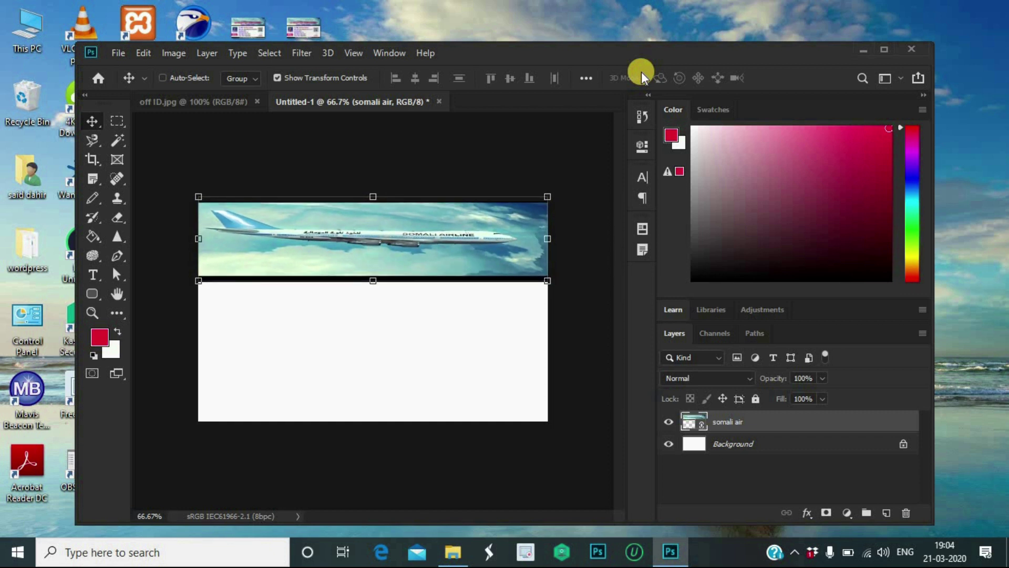
pyautogui.press('Up')
pyautogui.press('Up')
pyautogui.press('Up')
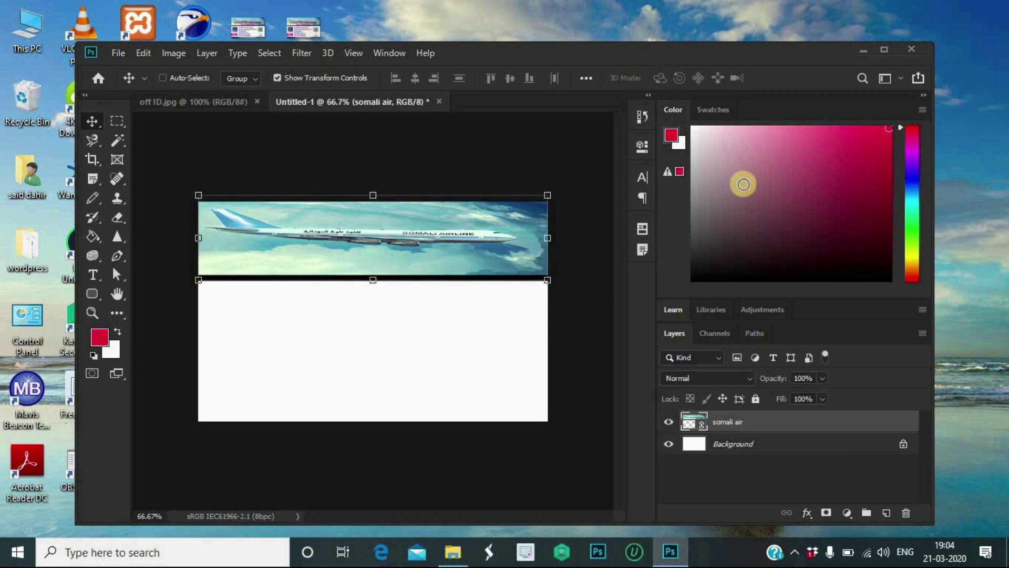
pyautogui.click(118, 159)
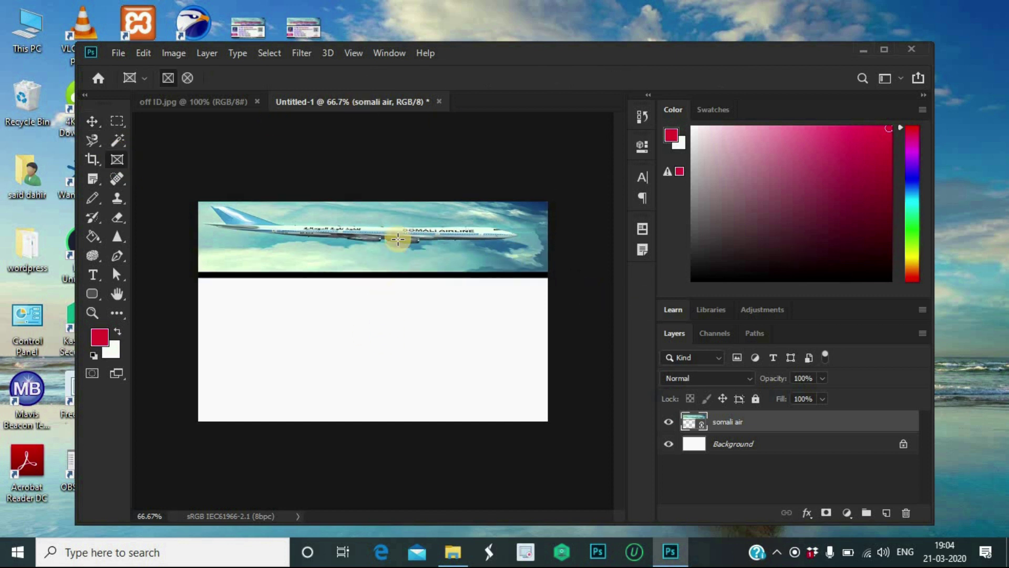
pyautogui.click(92, 121)
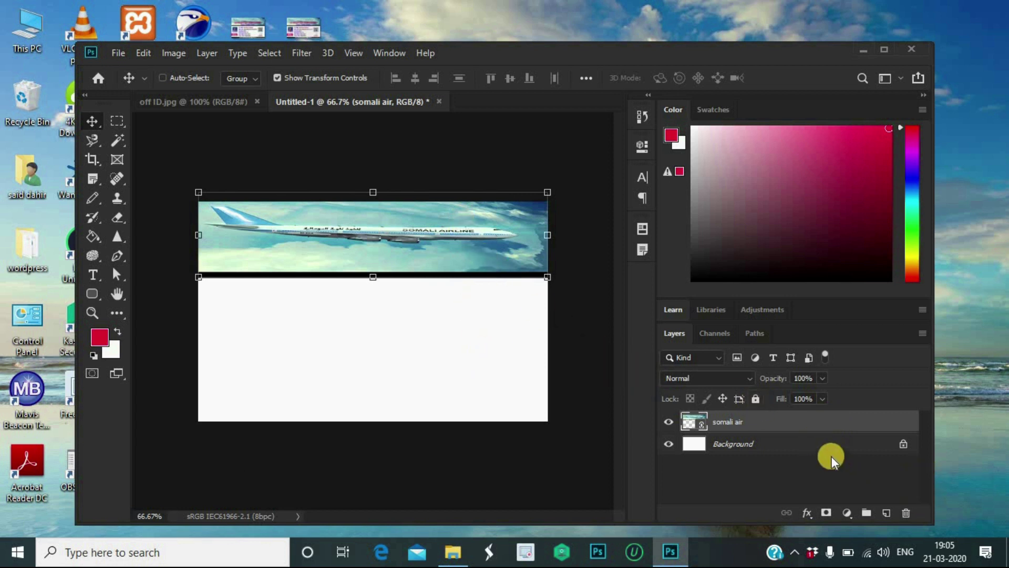
# Step: Duplicate the plane banner layer and move the copy down to the card's bottom edge
pyautogui.moveTo(815, 419); pyautogui.dragTo(886, 513)
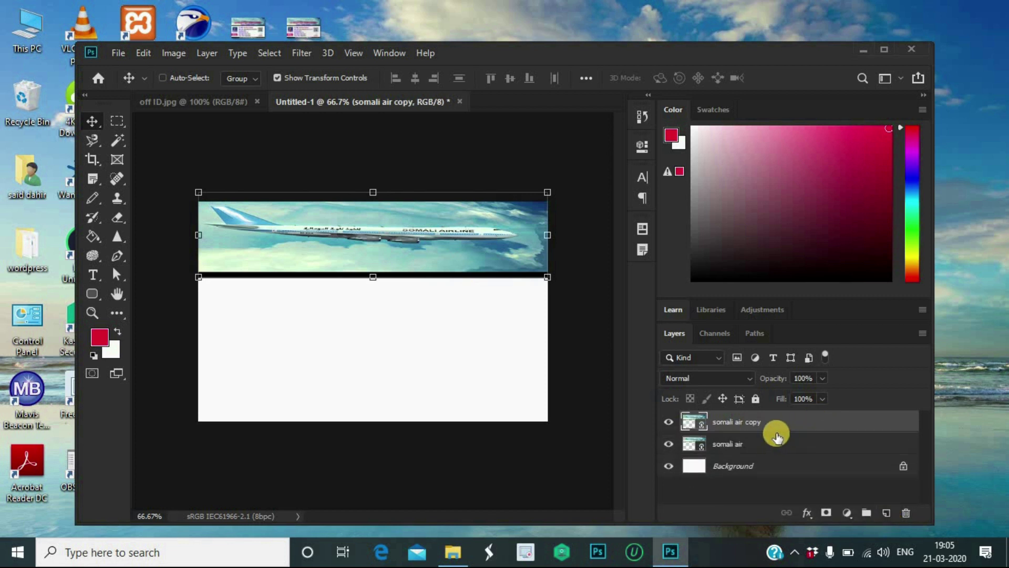
pyautogui.moveTo(372, 244); pyautogui.dragTo(368, 390)
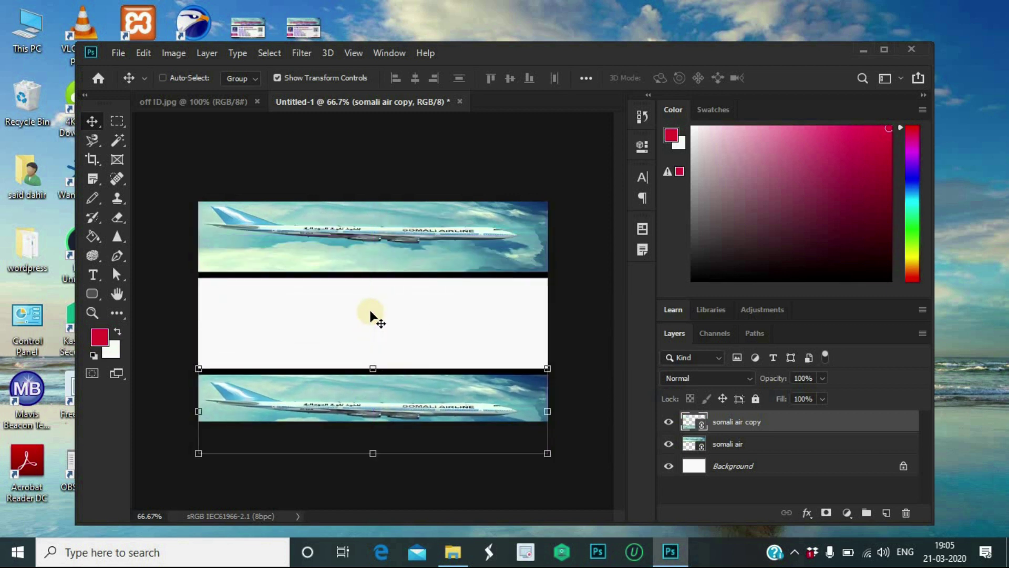
pyautogui.hotkey('shift', 'Down')
pyautogui.hotkey('shift', 'Down')
pyautogui.hotkey('shift', 'Down')
pyautogui.hotkey('shift', 'Down')
pyautogui.hotkey('shift', 'Down')
pyautogui.hotkey('shift', 'Down')
pyautogui.hotkey('shift', 'Down')
pyautogui.hotkey('shift', 'Down')
pyautogui.hotkey('shift', 'Down')
pyautogui.press('Down')
pyautogui.press('Down')
pyautogui.press('Down')
pyautogui.press('Down')
pyautogui.press('Down')
pyautogui.press('Down')
pyautogui.press('Down')
pyautogui.press('Down')
pyautogui.press('Down')
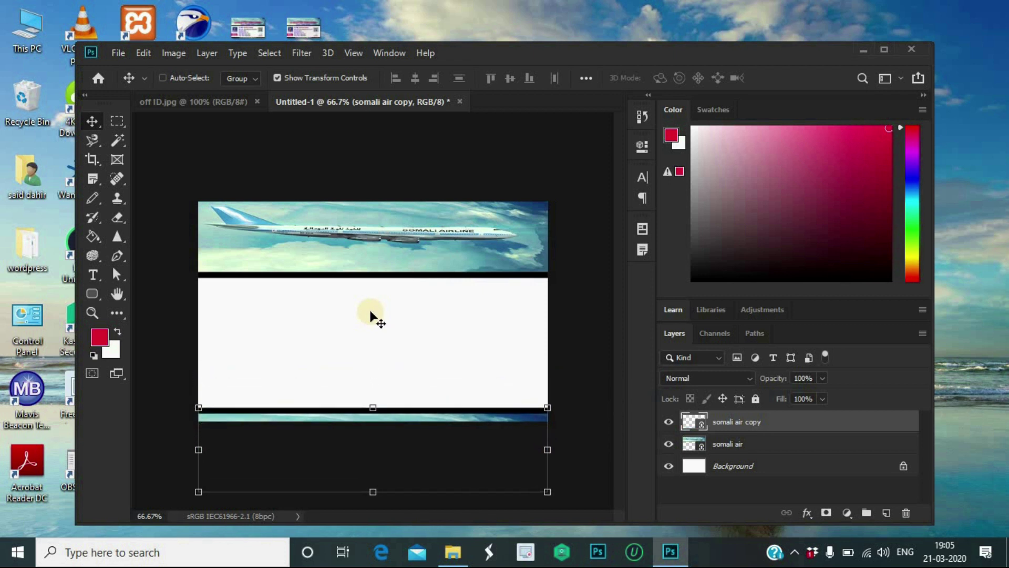
pyautogui.press('Down')
pyautogui.press('Down')
pyautogui.press('Down')
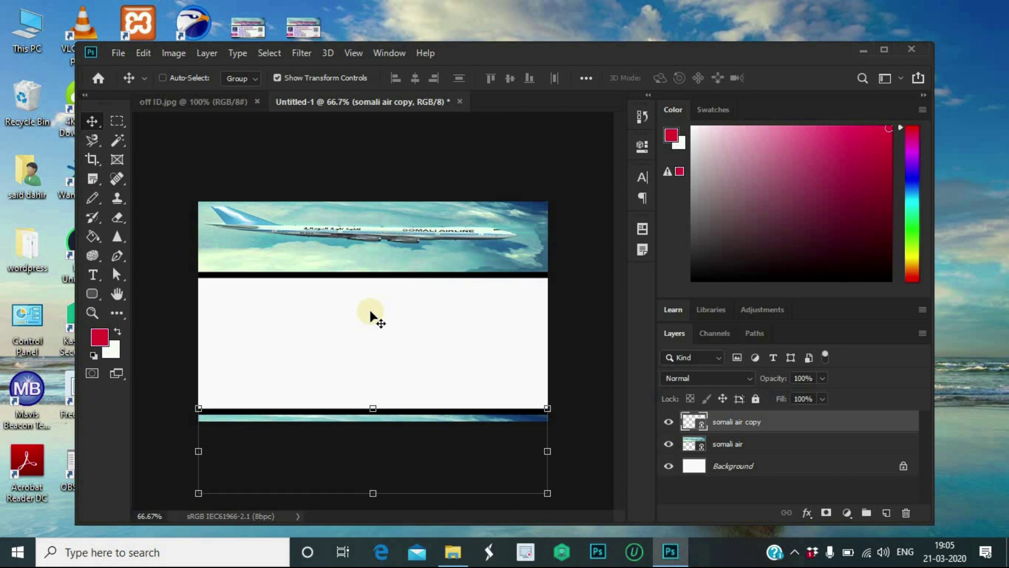
pyautogui.press('Down')
pyautogui.press('Down')
pyautogui.press('Down')
pyautogui.press('Down')
pyautogui.press('Down')
pyautogui.press('Down')
pyautogui.press('Down')
pyautogui.press('Down')
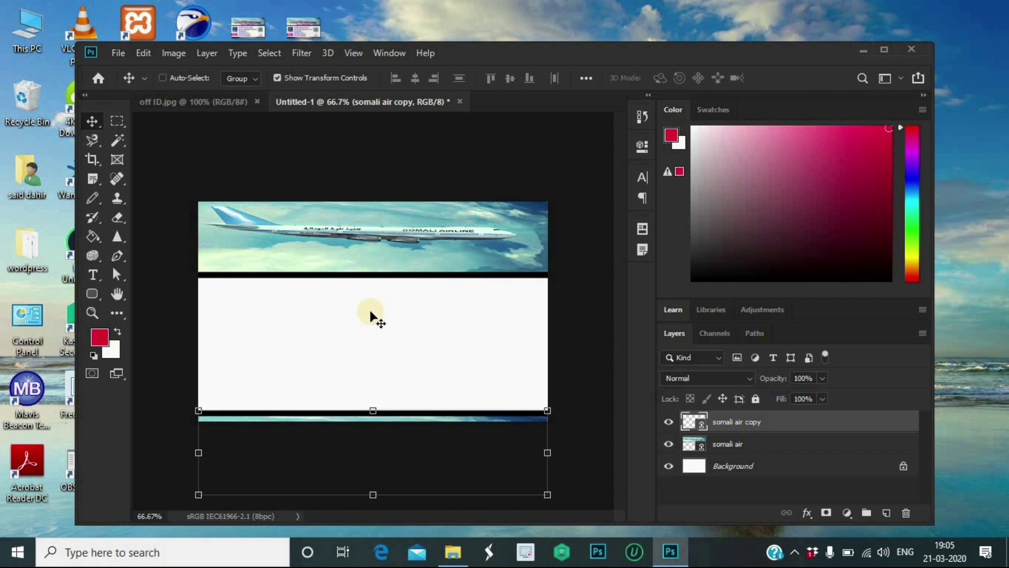
pyautogui.press('Down')
# Step: Free-transform the copied banner into a thin bottom strip and commit it
pyautogui.hotkey('ctrl', 't')
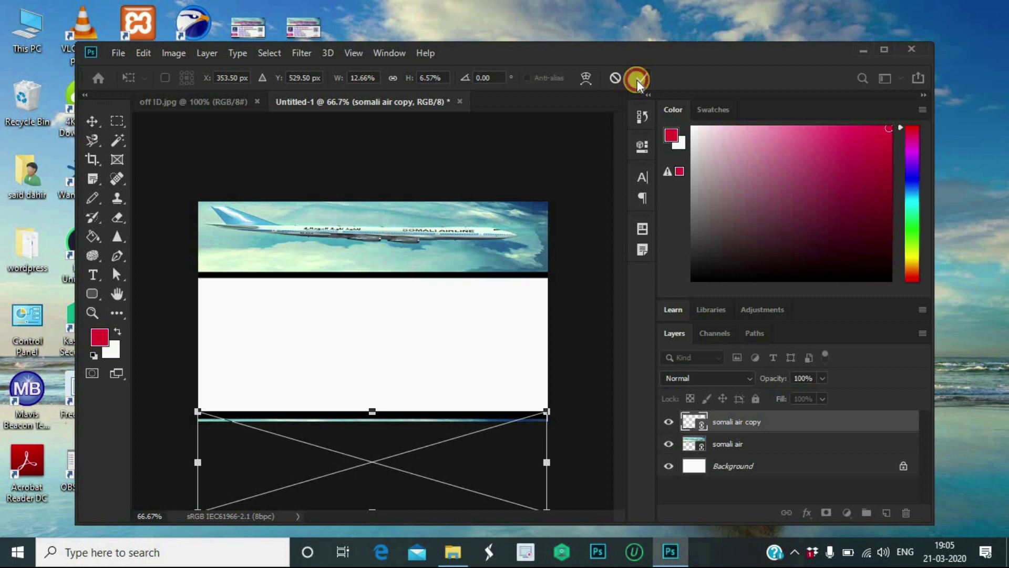
pyautogui.click(637, 79)
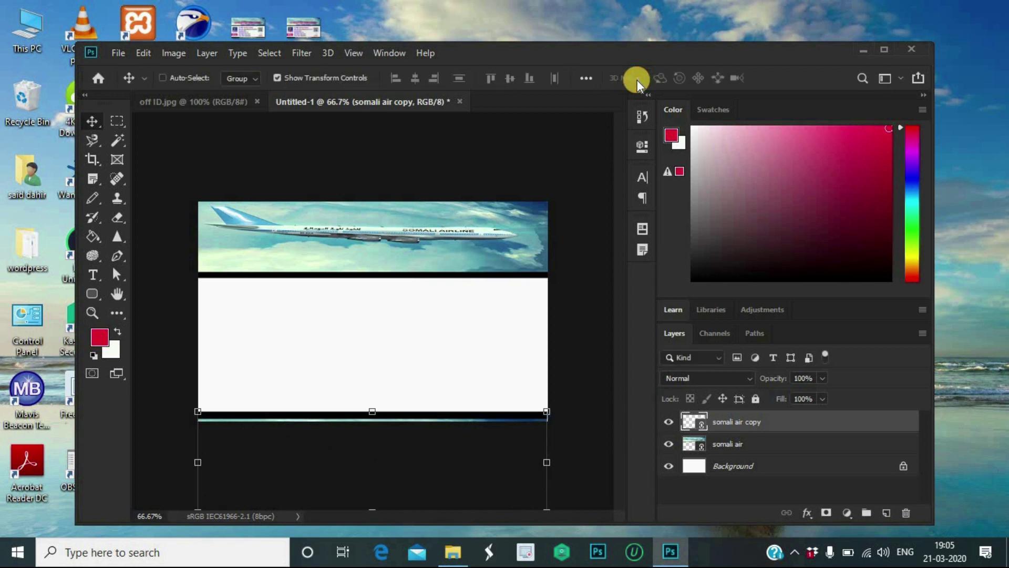
pyautogui.click(115, 159)
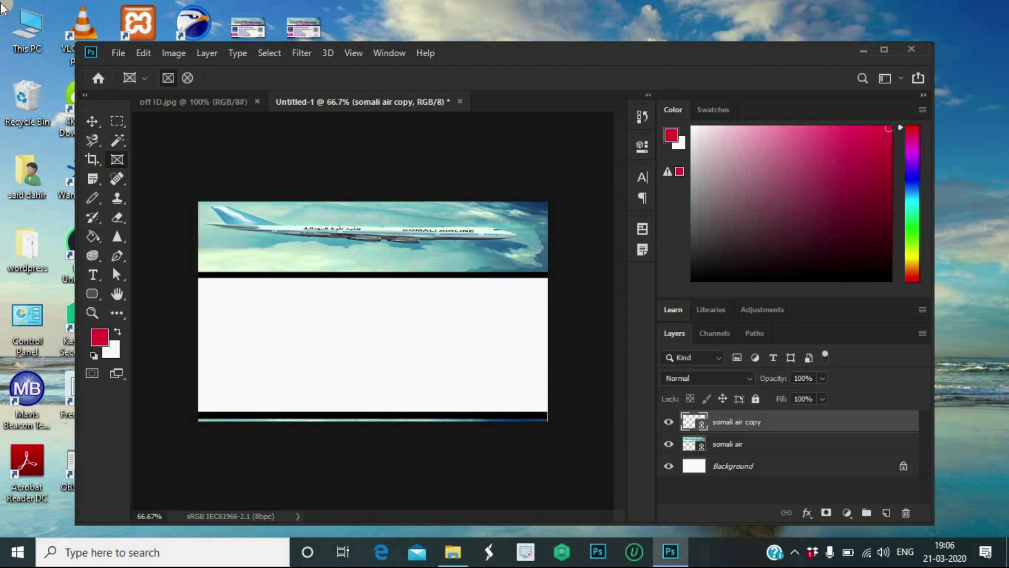
pyautogui.press('v')
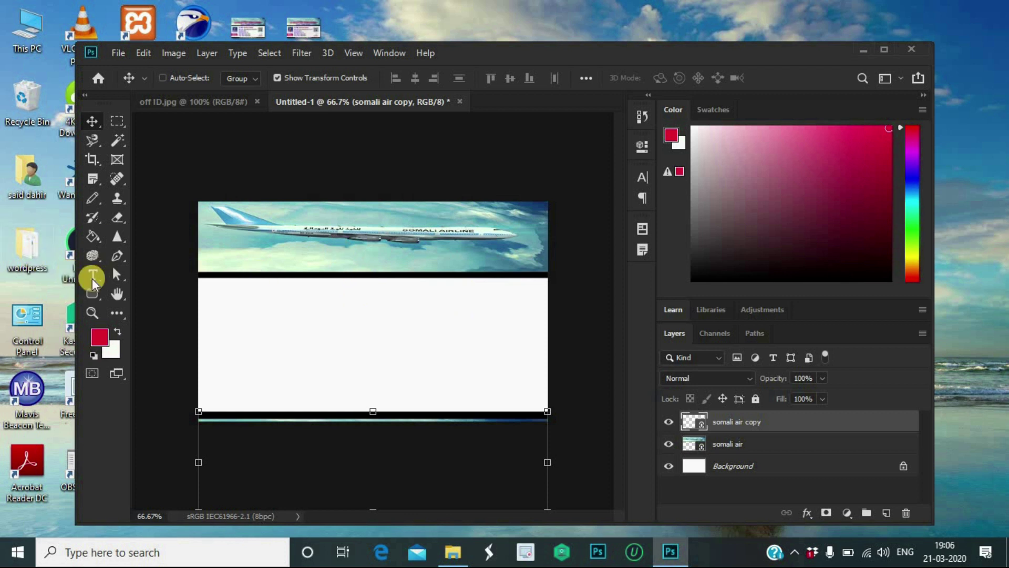
# Step: Add a text layer on the top banner set in Bernard MT Condensed at 14 pt
pyautogui.click(95, 275)
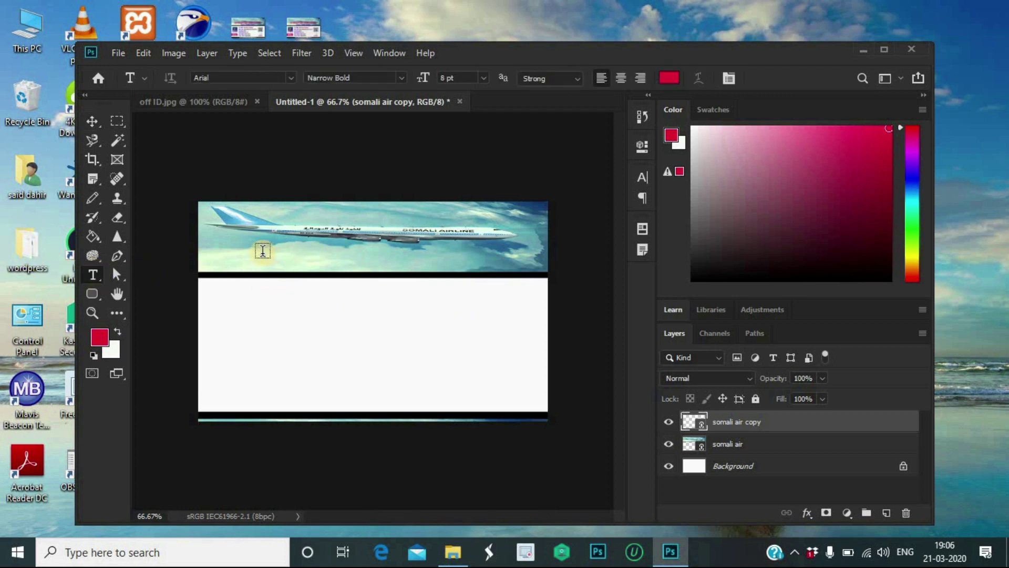
pyautogui.click(213, 250)
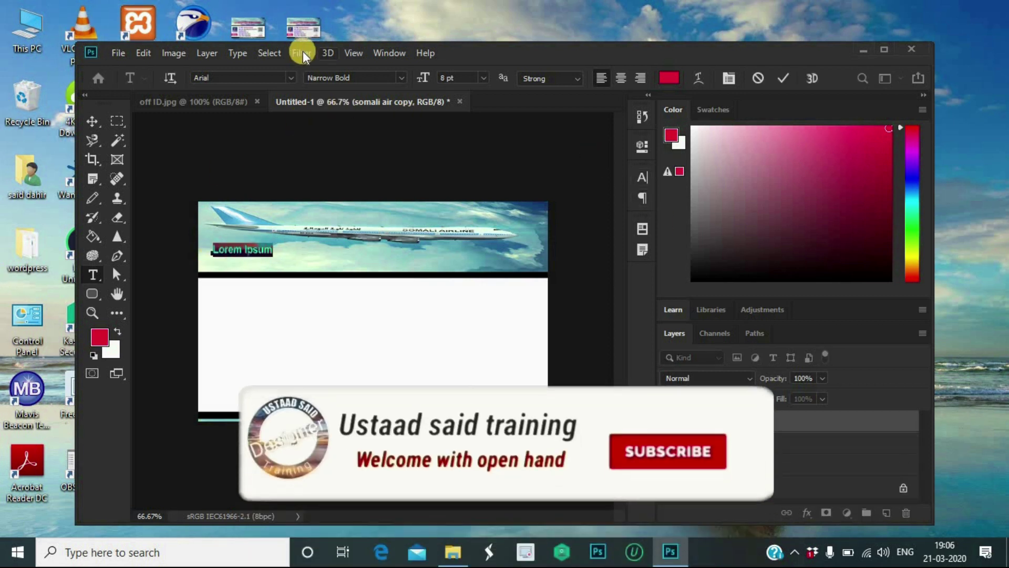
pyautogui.click(292, 78)
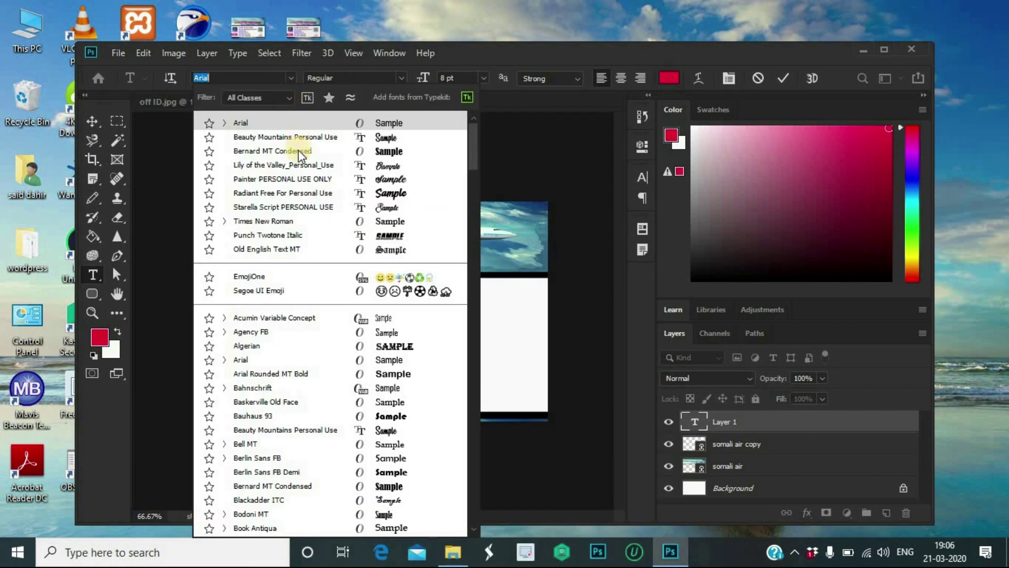
pyautogui.click(298, 150)
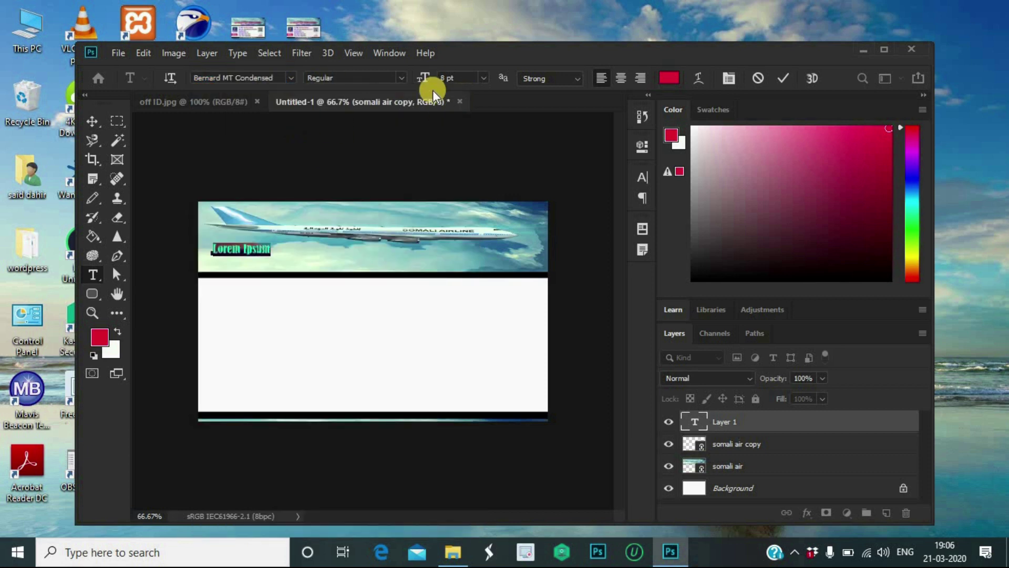
pyautogui.click(398, 76)
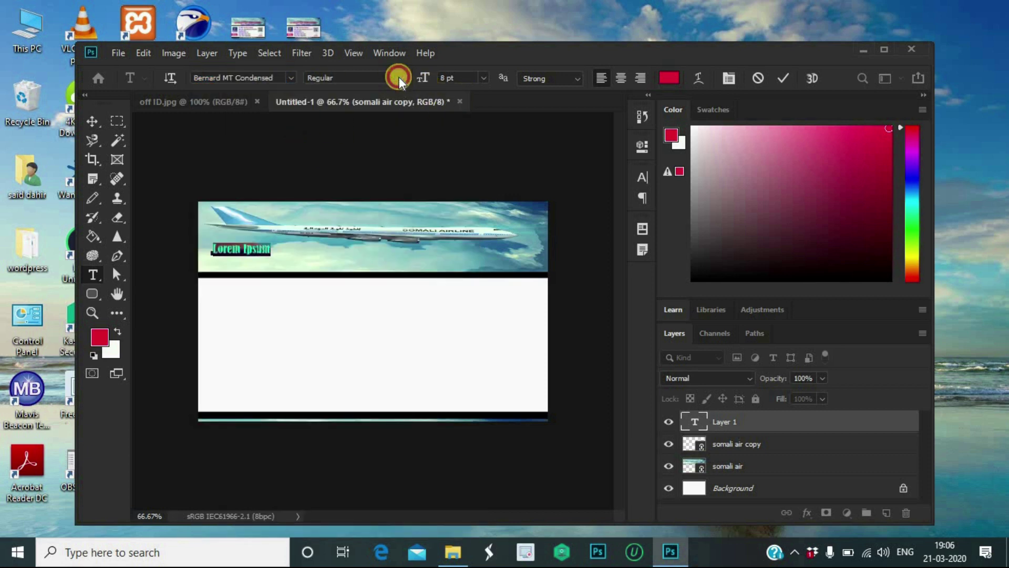
pyautogui.click(484, 76)
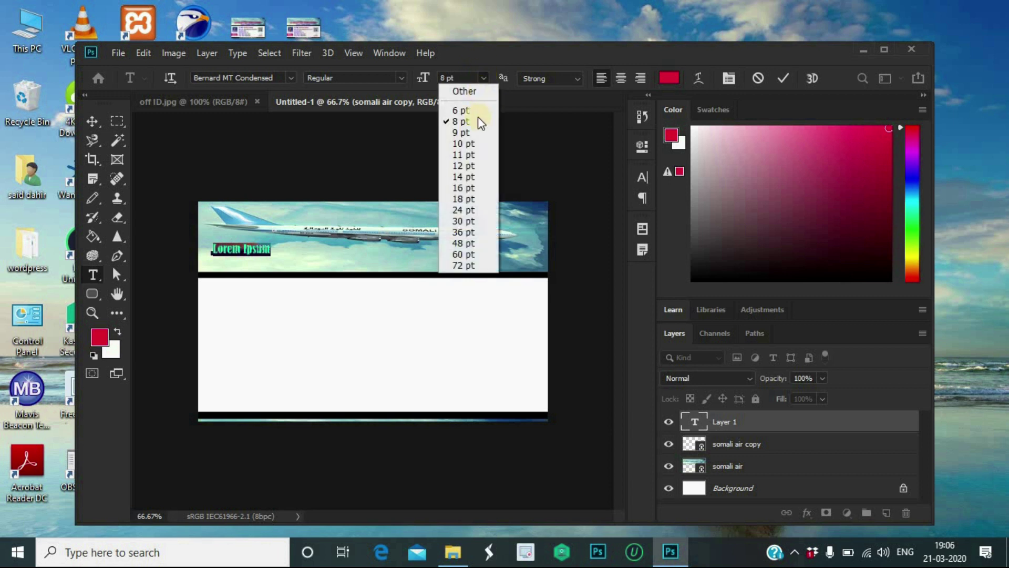
pyautogui.click(465, 175)
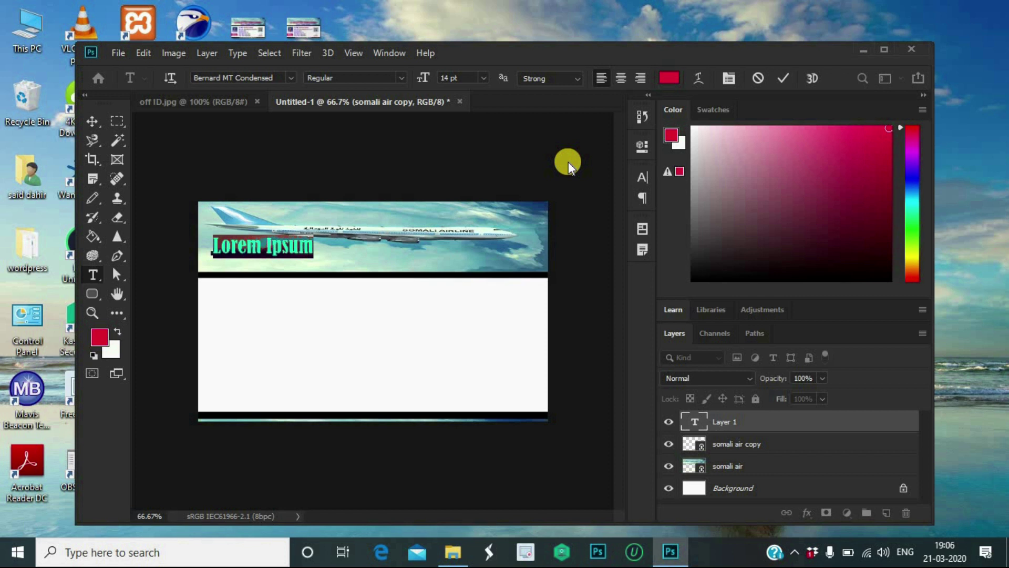
# Step: Replace the placeholder with 'Gen-Mohamed Abshir International Airport' and commit the text
pyautogui.press('BackSpace')
pyautogui.write('g')
pyautogui.press('BackSpace')
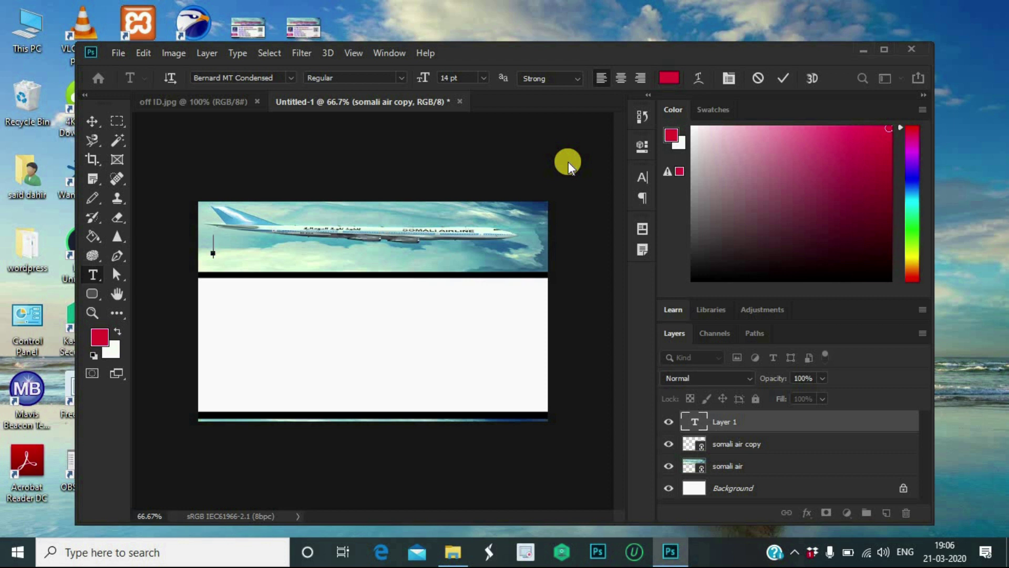
pyautogui.write('G')
pyautogui.write('en')
pyautogui.write('-')
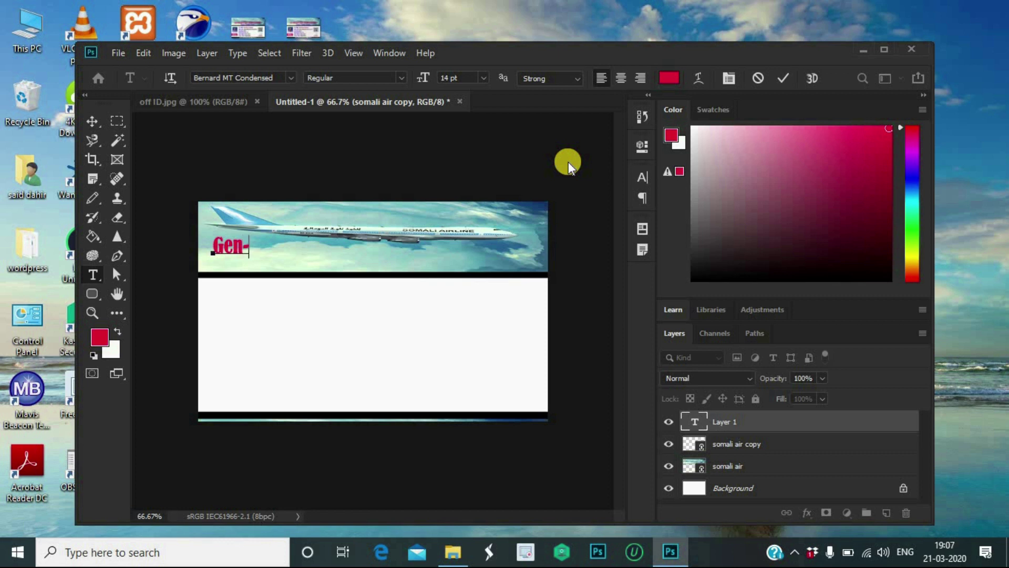
pyautogui.write('MO')
pyautogui.press('BackSpace')
pyautogui.write('ohamed')
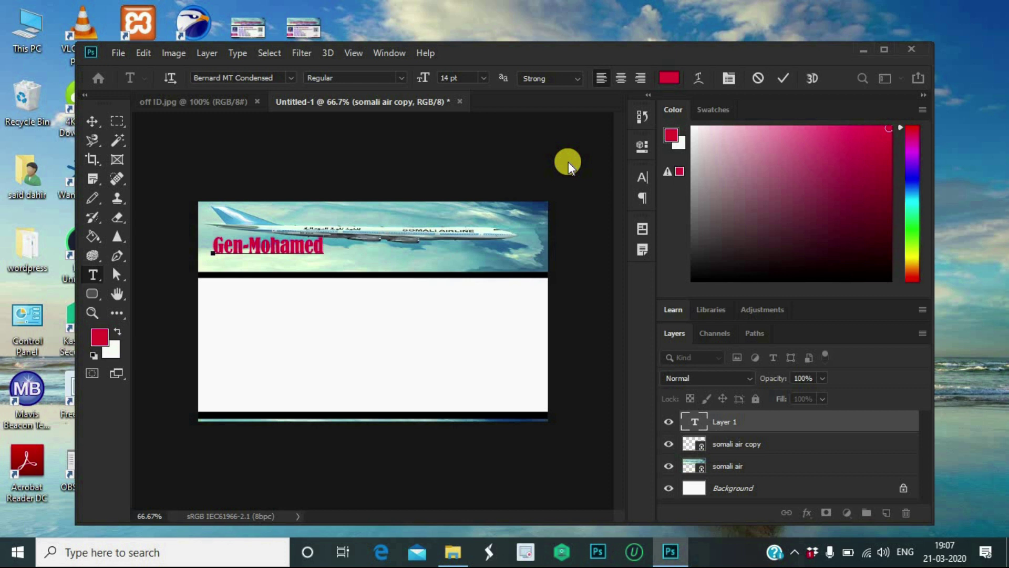
pyautogui.write(' A')
pyautogui.write('bshir')
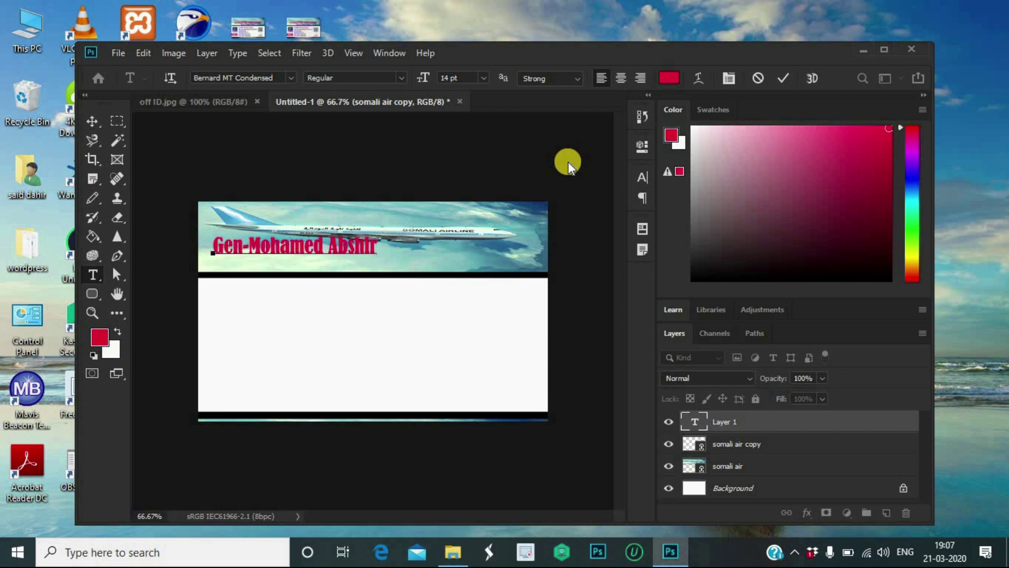
pyautogui.write(' Internationalional')
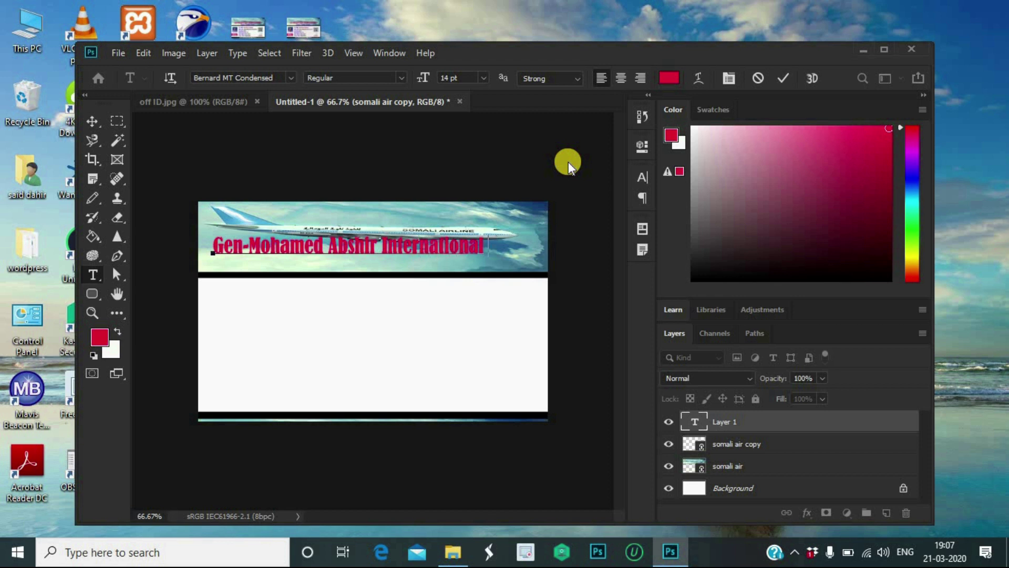
pyautogui.write(' Airpo')
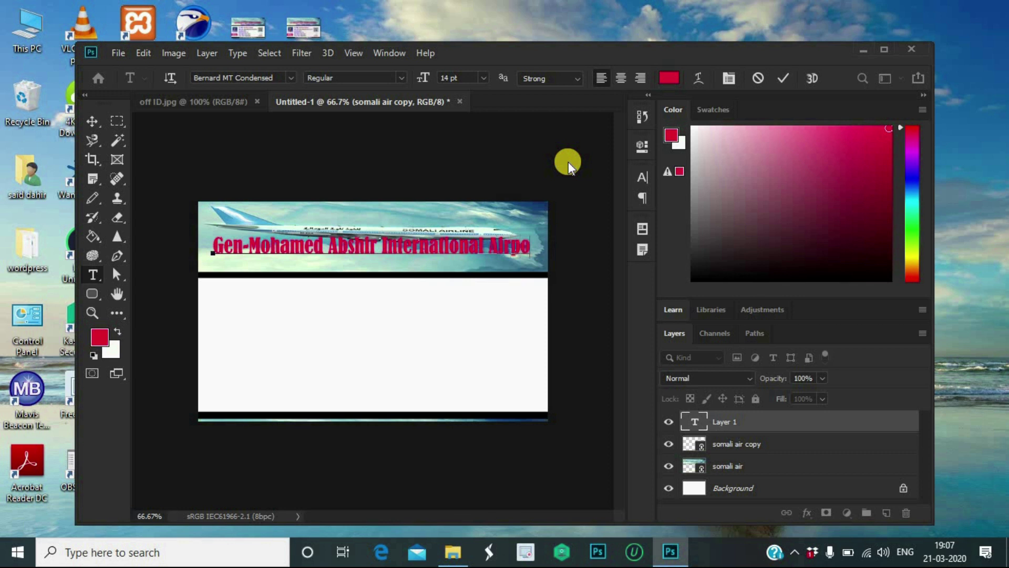
pyautogui.write('rt')
pyautogui.click(89, 119)
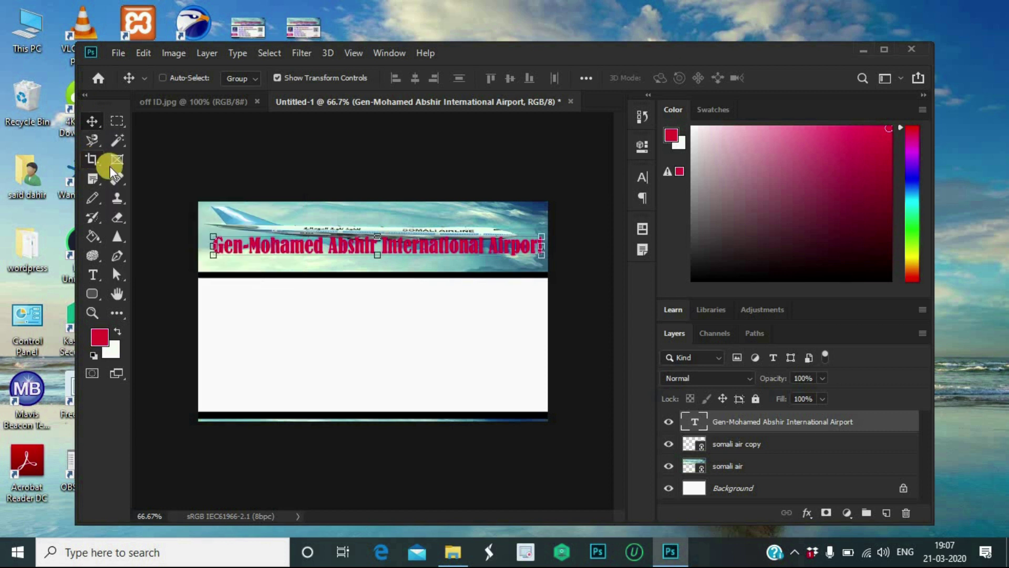
pyautogui.click(118, 159)
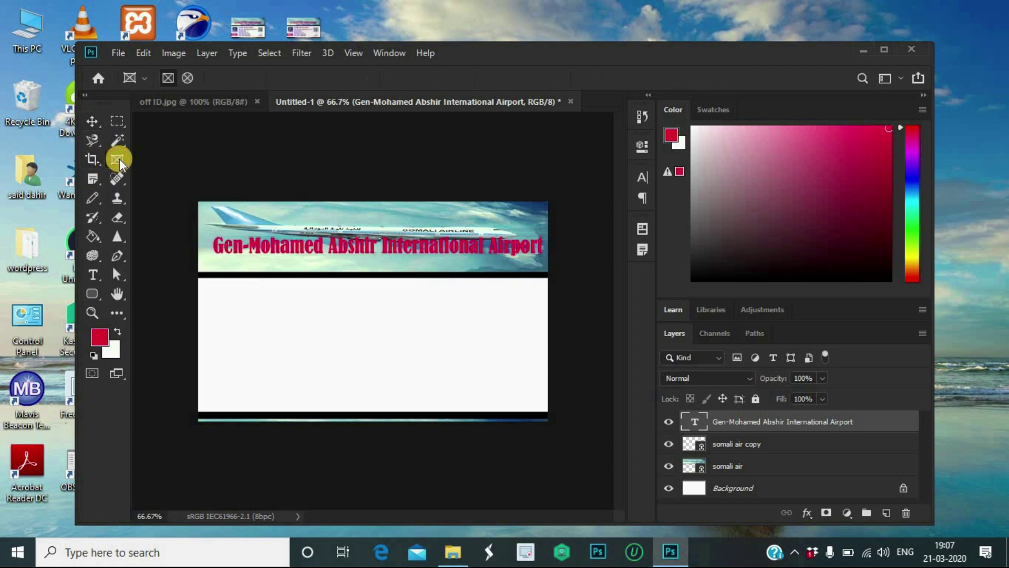
# Step: Nudge the airport headline left and narrow it slightly with Free Transform
pyautogui.click(86, 120)
pyautogui.press('Left')
pyautogui.press('Left')
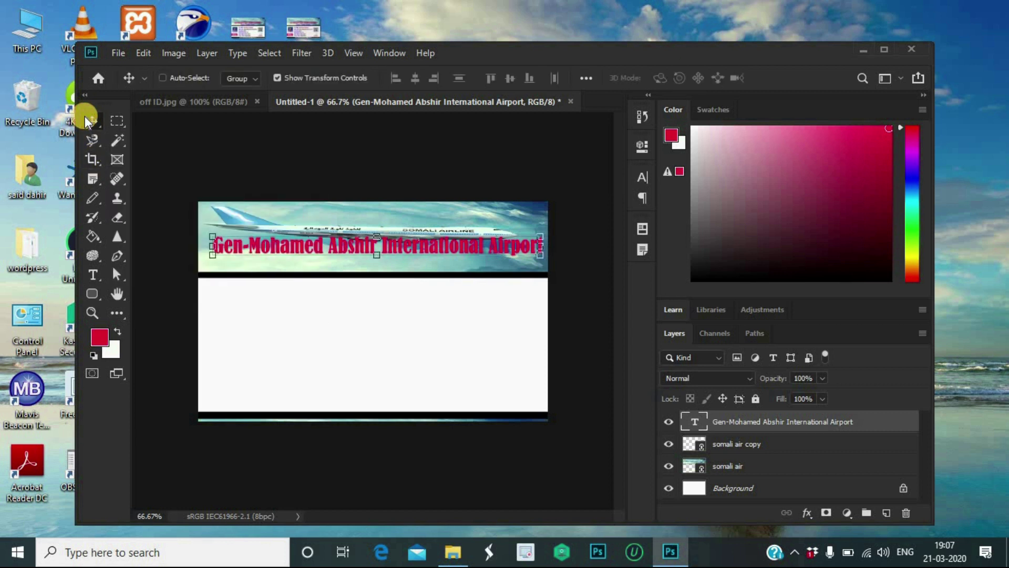
pyautogui.press('Left')
pyautogui.press('Left')
pyautogui.press('Left')
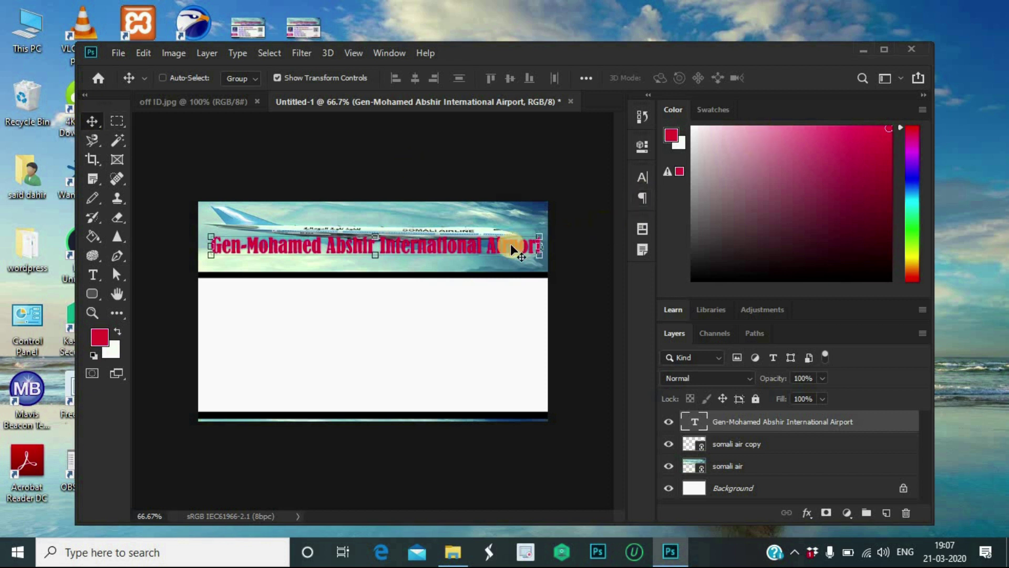
pyautogui.click(540, 244)
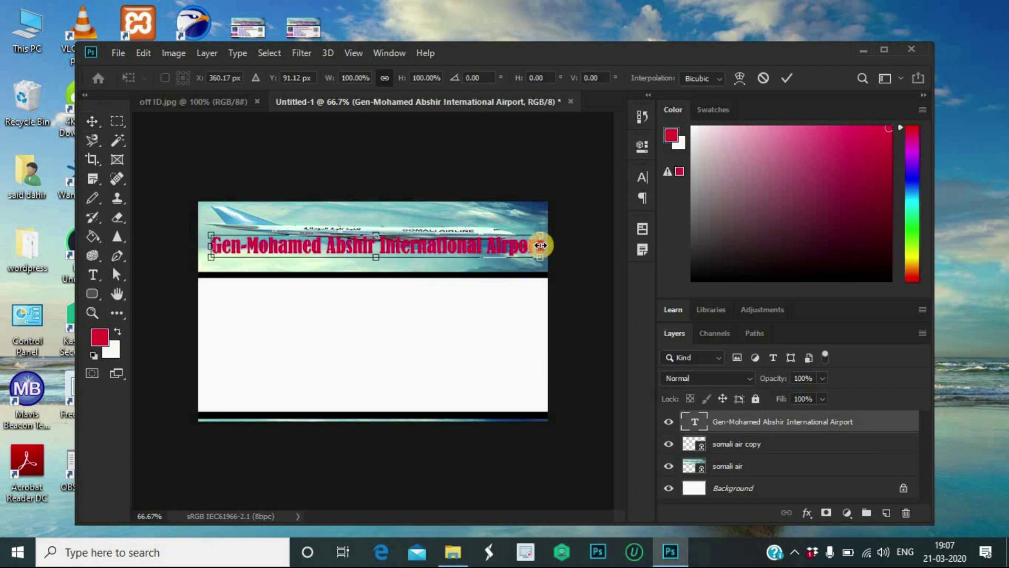
pyautogui.moveTo(537, 245); pyautogui.dragTo(509, 255)
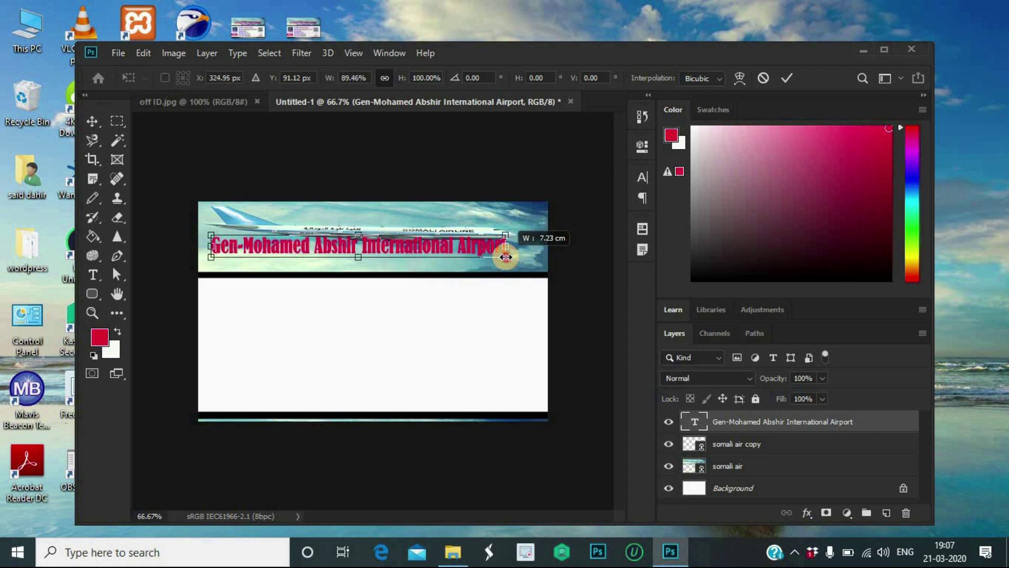
pyautogui.moveTo(509, 255); pyautogui.dragTo(504, 254)
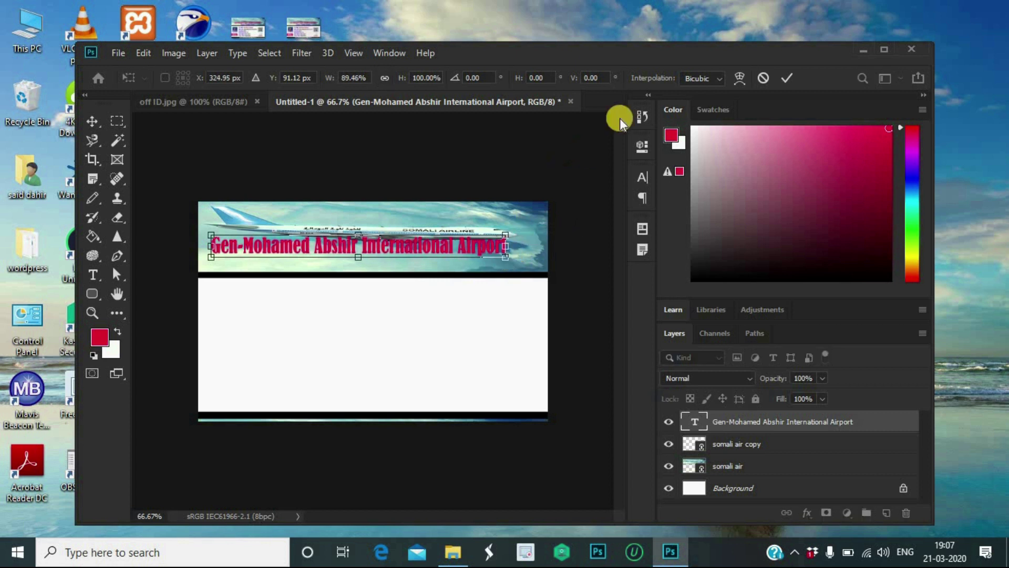
pyautogui.click(782, 77)
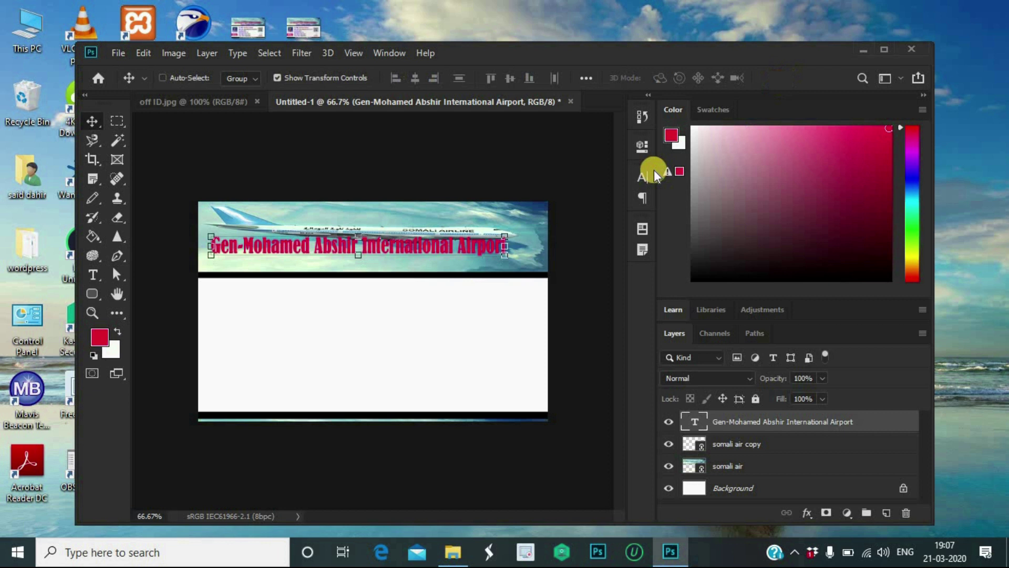
# Step: Centre the headline horizontally on the card using Select All and Align Horizontal Centers, then deselect
pyautogui.click(270, 54)
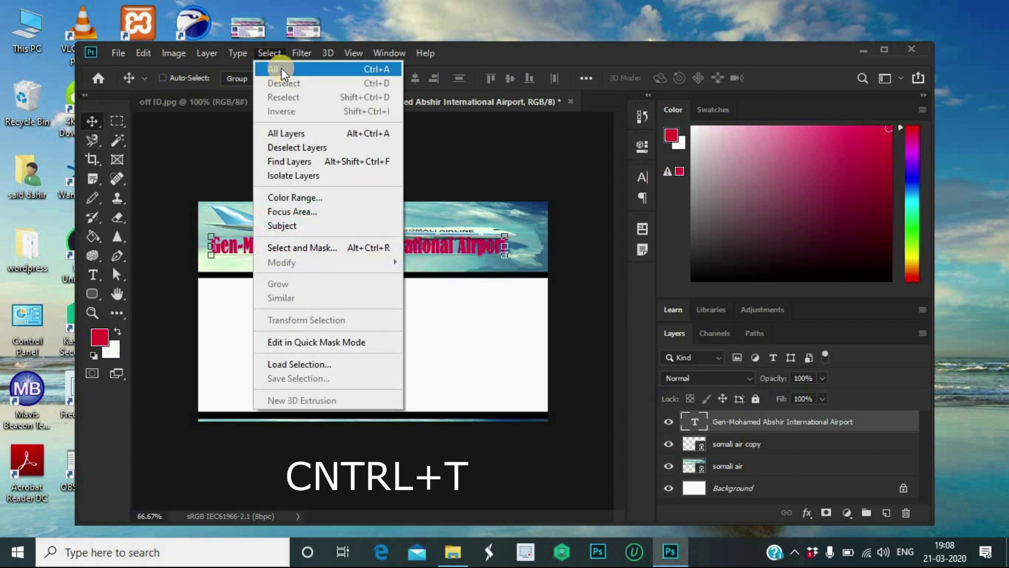
pyautogui.click(282, 68)
pyautogui.click(412, 78)
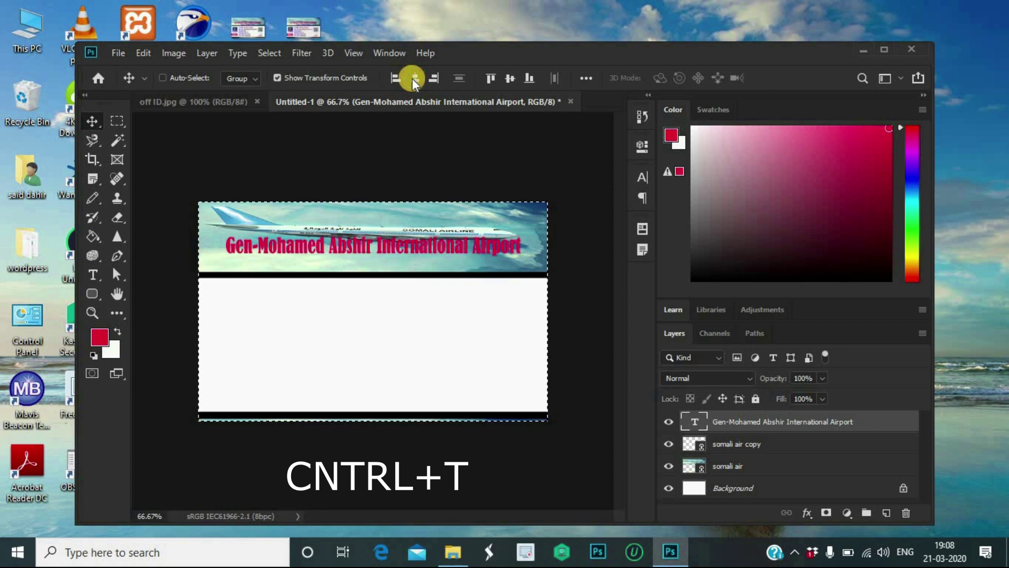
pyautogui.click(269, 52)
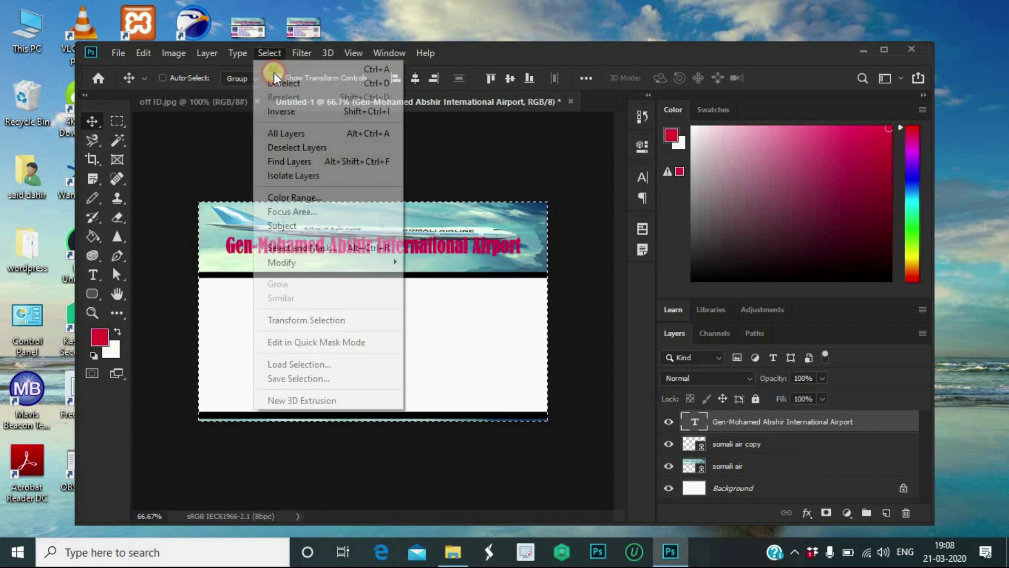
pyautogui.click(279, 82)
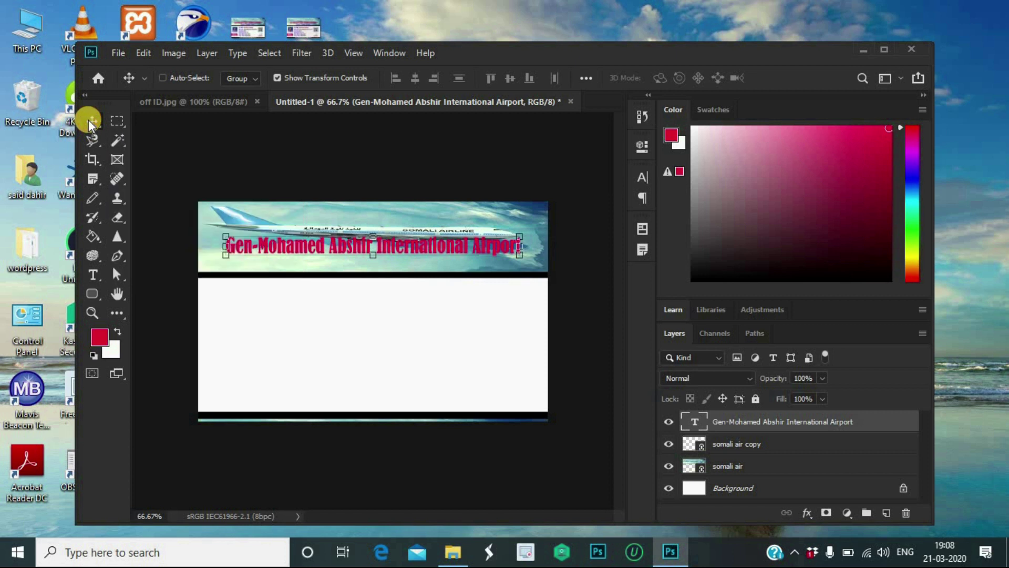
pyautogui.press('t')
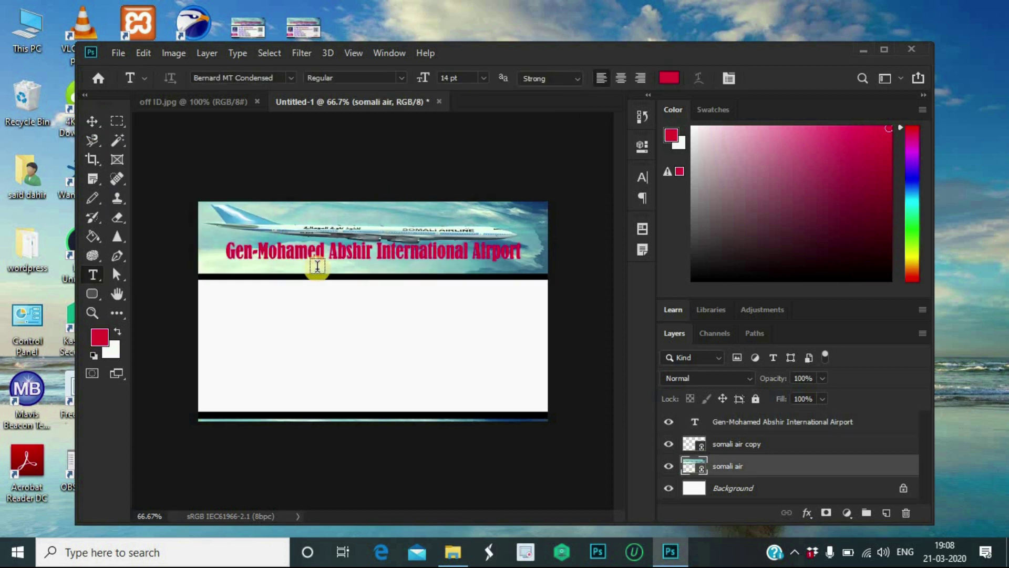
# Step: Start a new text line below the headline in Beauty Mountains Personal Use, clearing the placeholder
pyautogui.click(317, 266)
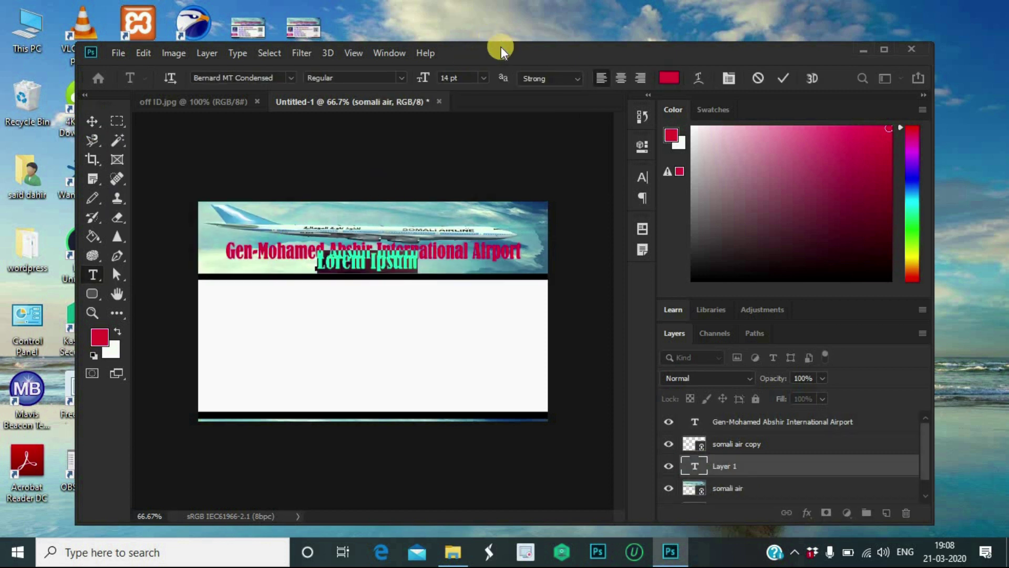
pyautogui.click(290, 74)
pyautogui.click(290, 76)
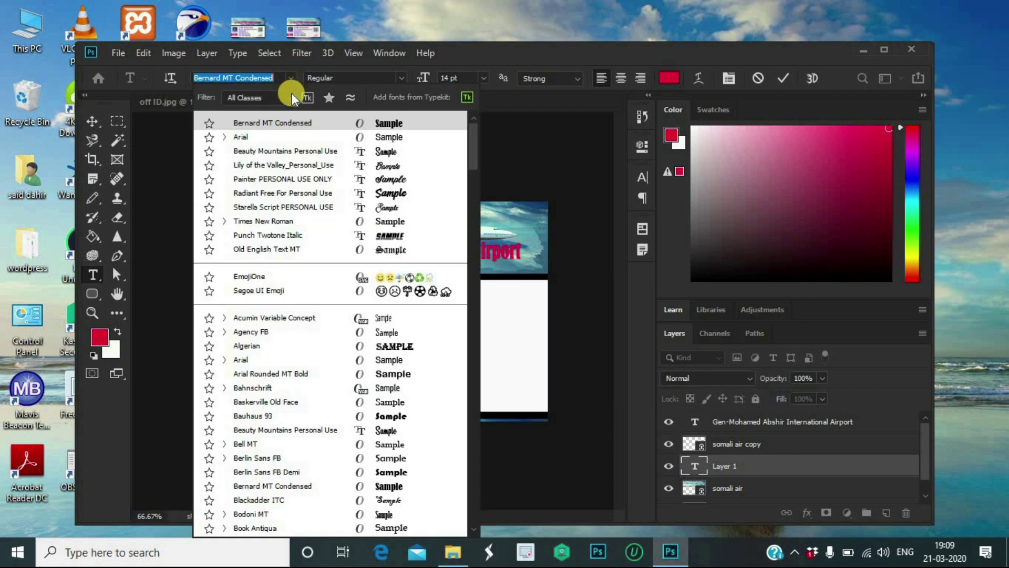
pyautogui.click(290, 151)
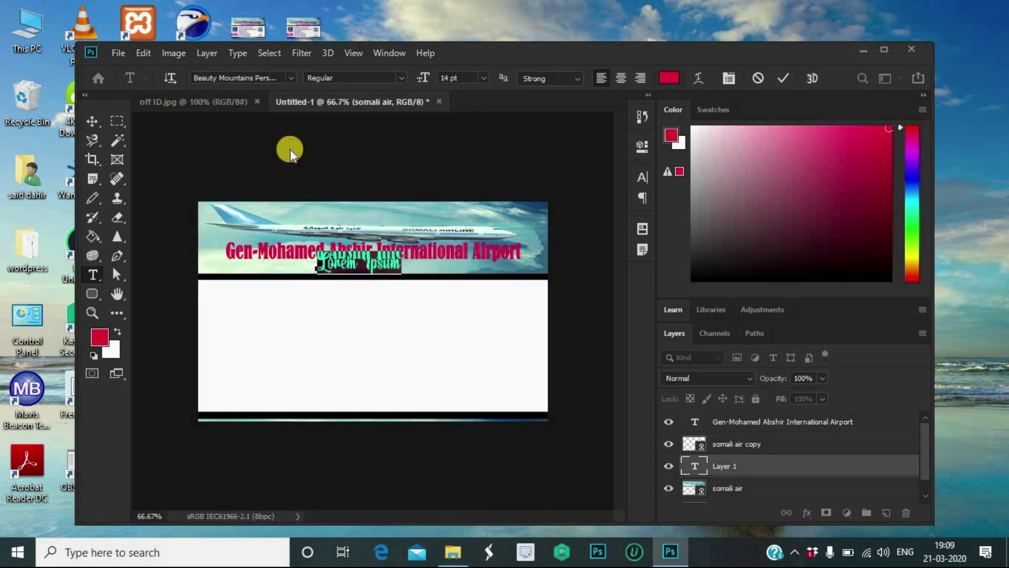
pyautogui.press('BackSpace')
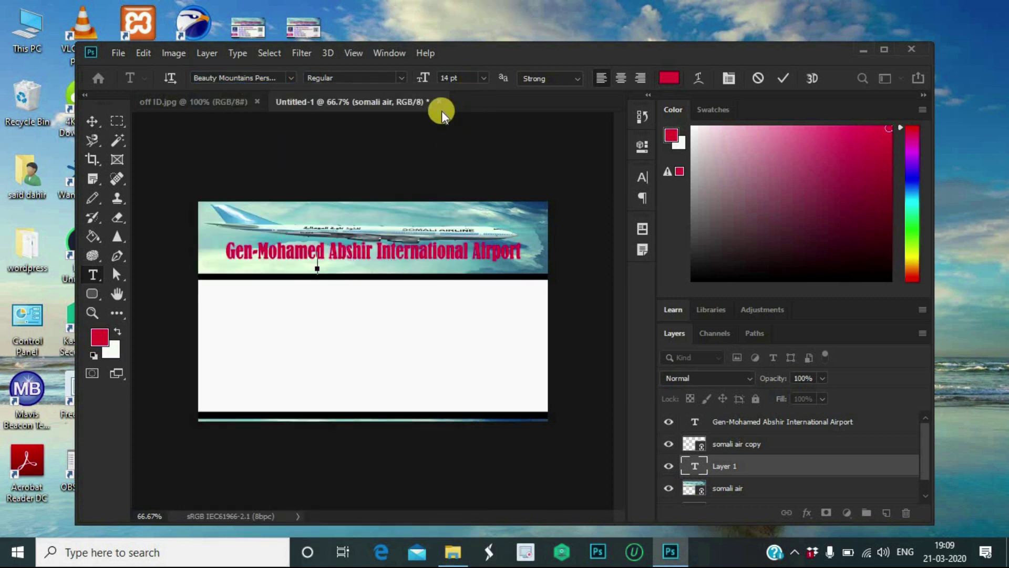
# Step: Make the new text 12 pt blue and type the Garowe-Puntland- Somalia location line
pyautogui.click(483, 79)
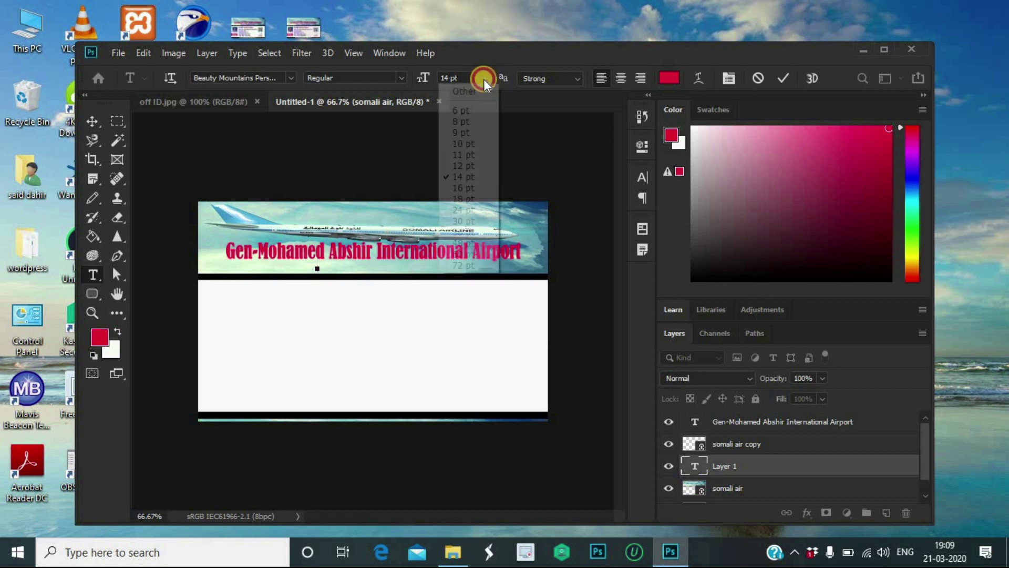
pyautogui.click(465, 165)
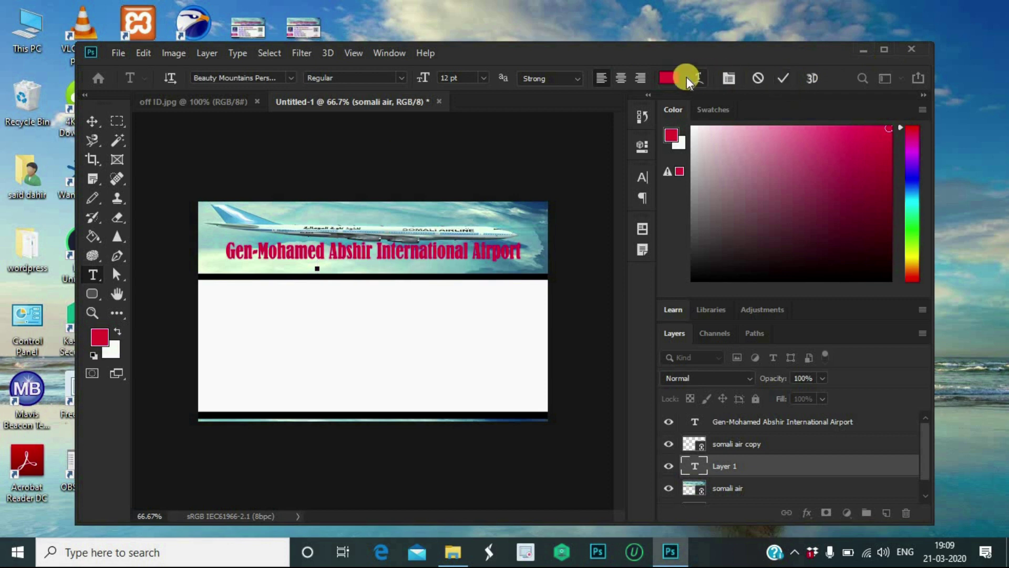
pyautogui.click(668, 79)
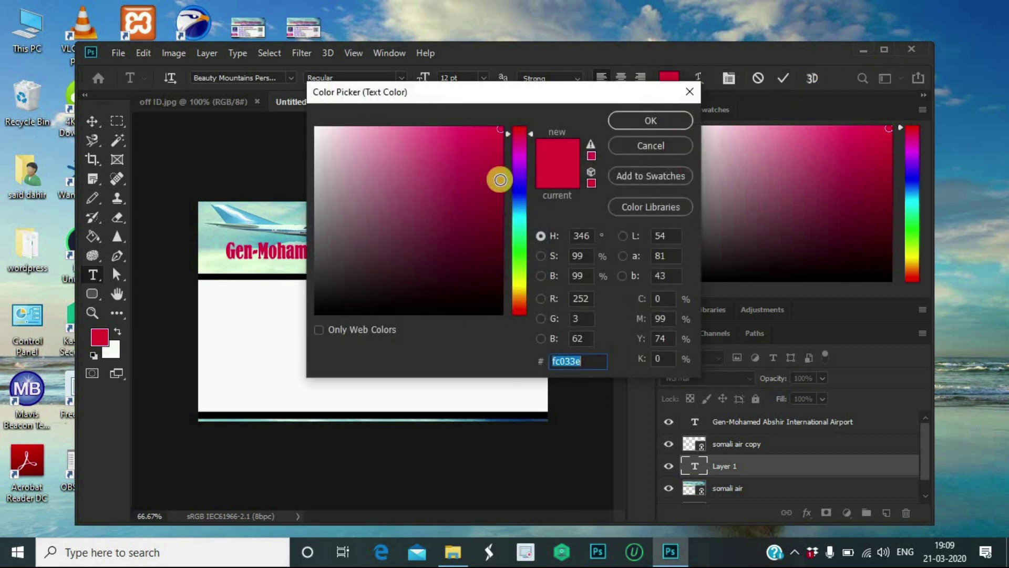
pyautogui.click(517, 185)
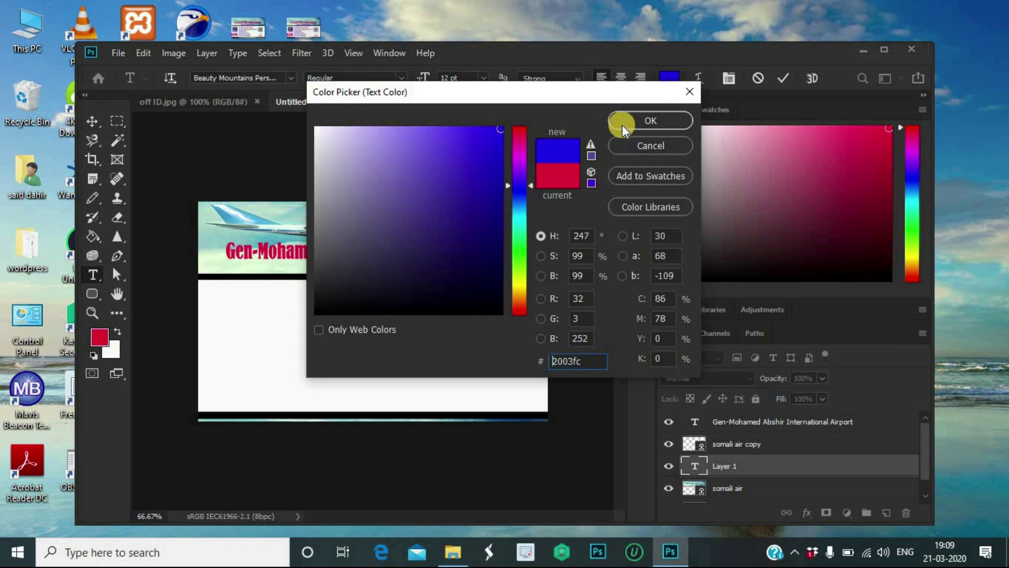
pyautogui.click(629, 121)
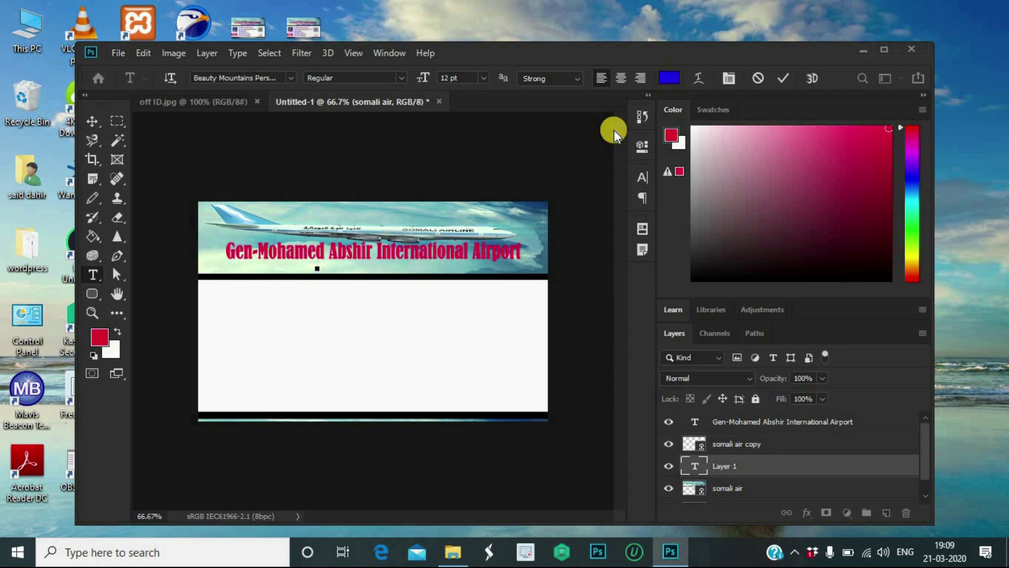
pyautogui.write('W')
pyautogui.write('an')
pyautogui.write('ow')
pyautogui.write('e')
pyautogui.write('-')
pyautogui.write('P')
pyautogui.write('unt')
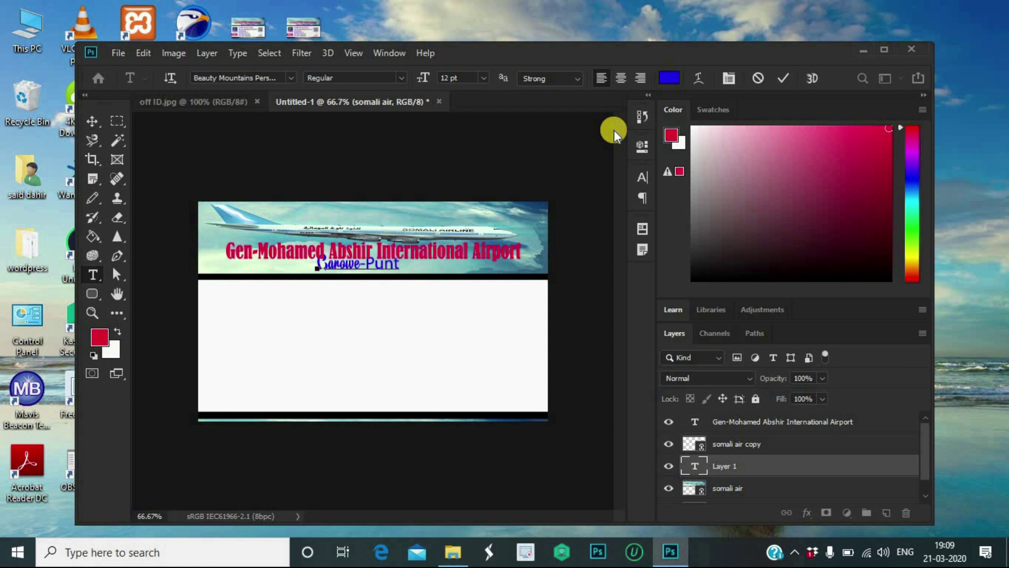
pyautogui.write('land')
pyautogui.write('- Somalia')
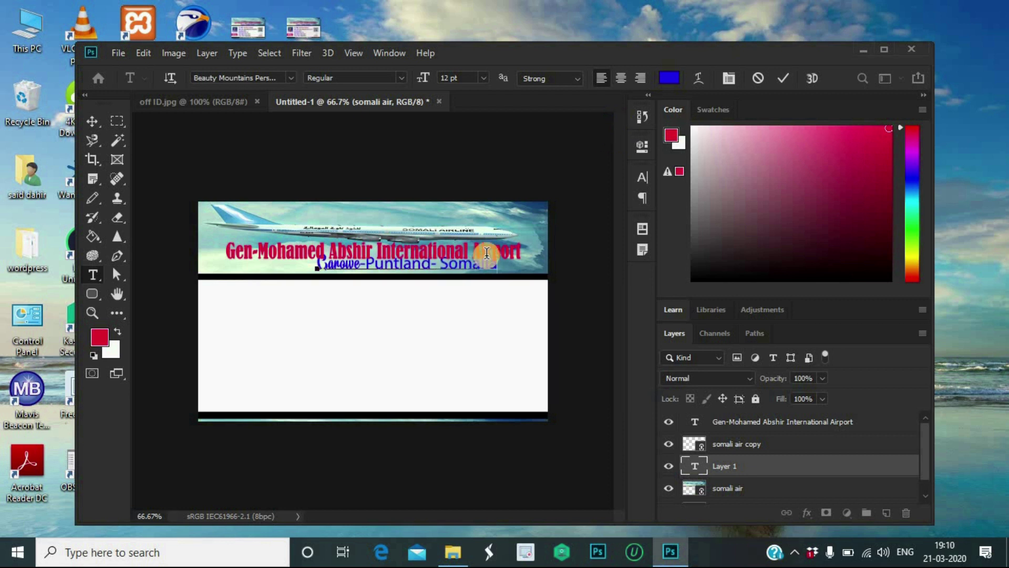
# Step: Set the whole Garowe-Puntland- Somalia line in Starella Script and commit the text
pyautogui.moveTo(504, 266); pyautogui.dragTo(479, 168)
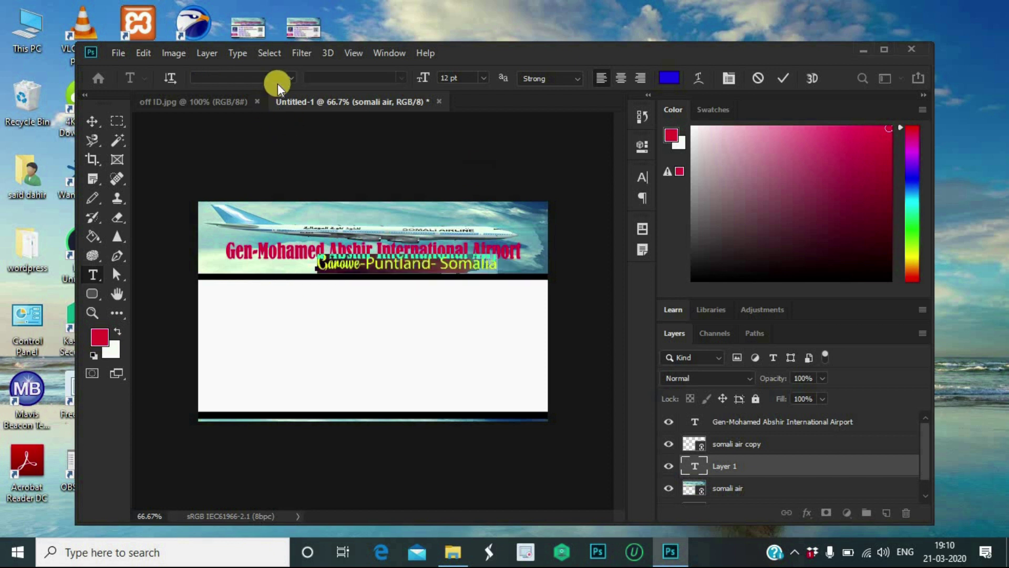
pyautogui.click(289, 78)
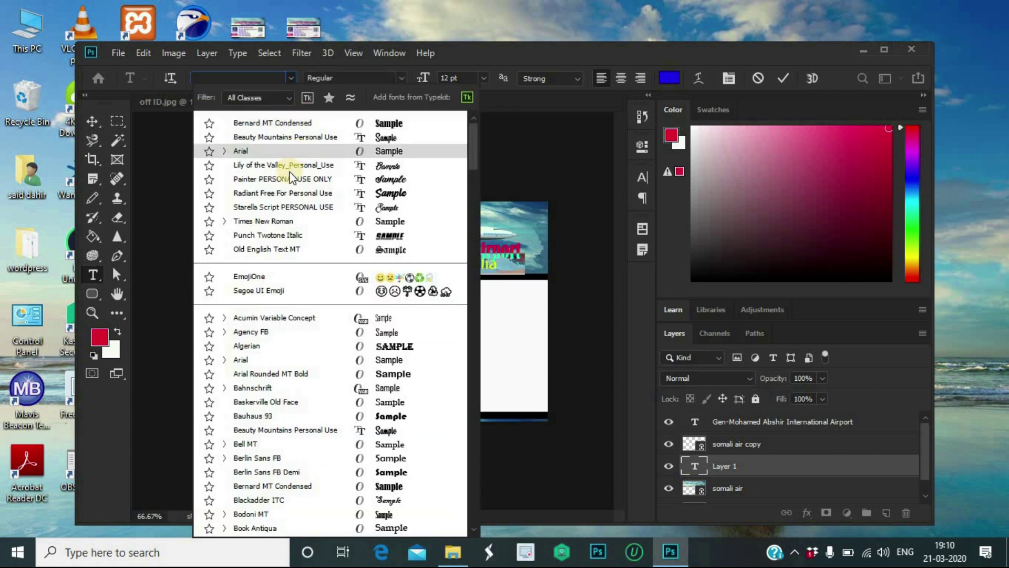
pyautogui.click(285, 204)
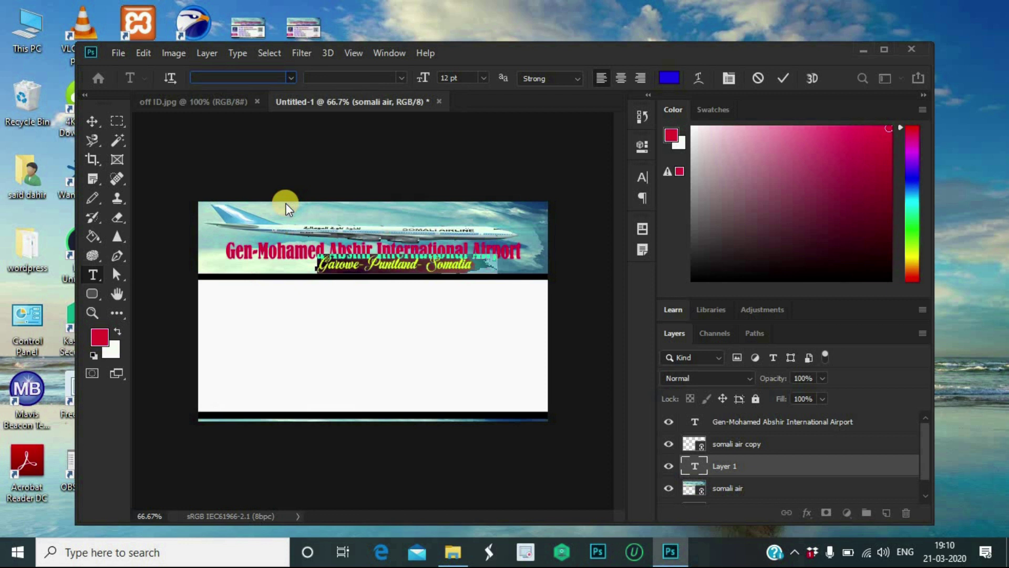
pyautogui.click(779, 76)
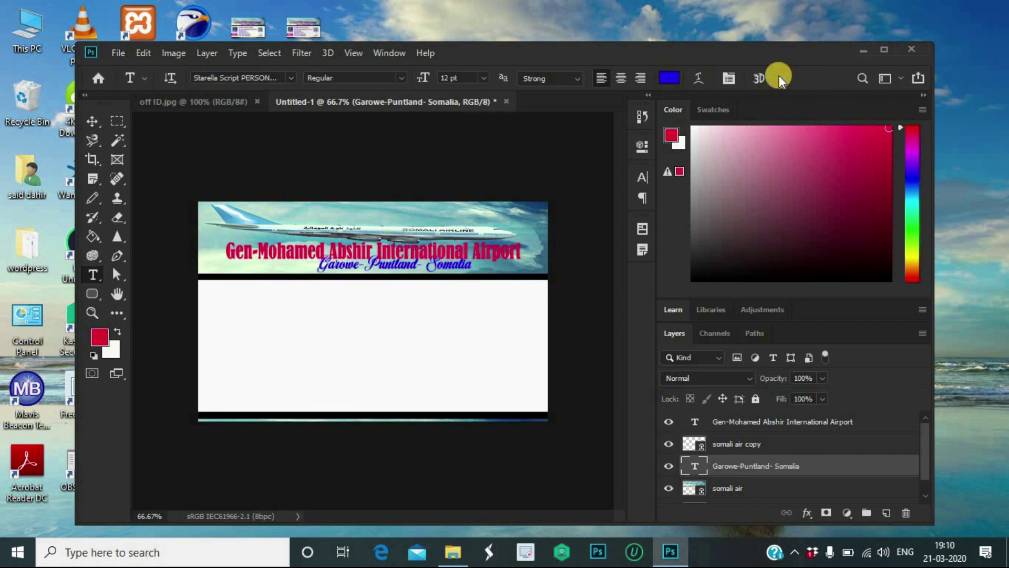
# Step: Nudge the location line down slightly, then back up, so it sits just beneath the title
pyautogui.click(93, 122)
pyautogui.press('Down')
pyautogui.press('Down')
pyautogui.press('Down')
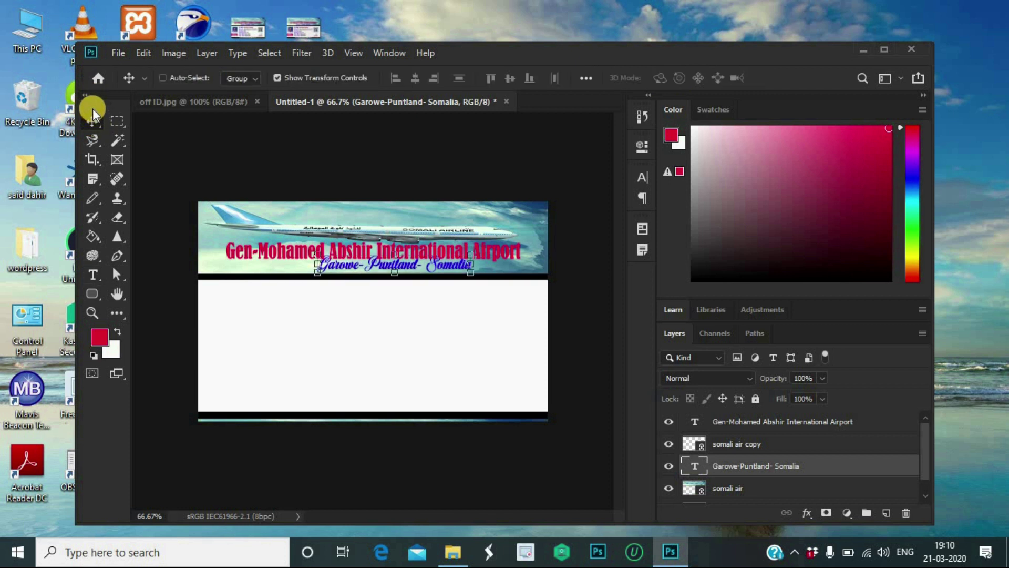
pyautogui.press('Down')
pyautogui.press('Down')
pyautogui.press('Down')
pyautogui.press('Left')
pyautogui.press('Left')
pyautogui.press('Left')
pyautogui.press('Left')
pyautogui.press('Left')
pyautogui.press('Left')
pyautogui.press('Left')
pyautogui.press('Left')
pyautogui.press('Left')
pyautogui.press('Left')
pyautogui.press('Left')
pyautogui.press('Left')
pyautogui.press('Left')
pyautogui.press('Left')
pyautogui.press('Left')
pyautogui.press('Left')
pyautogui.press('Left')
pyautogui.press('Left')
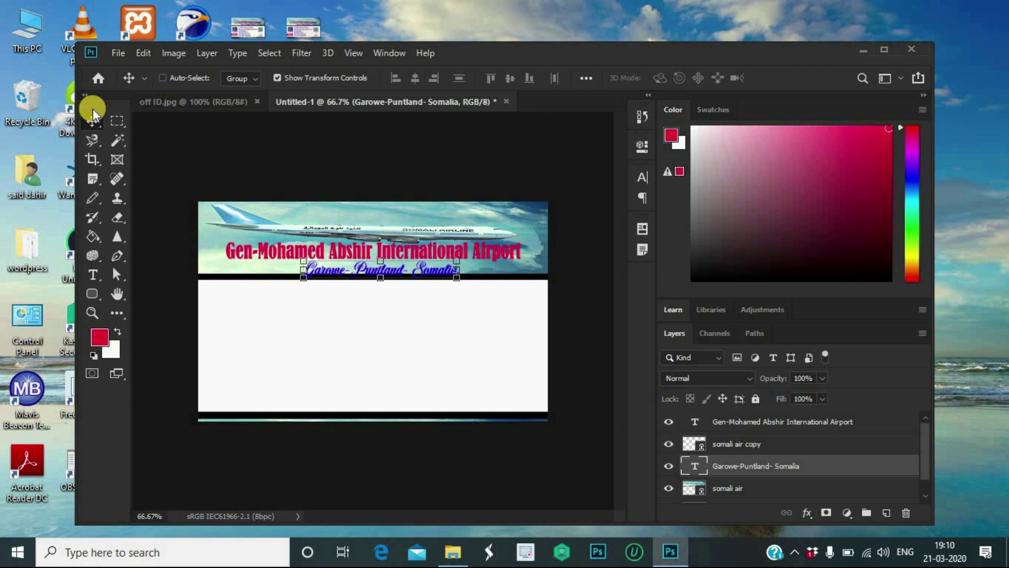
pyautogui.press('Up')
pyautogui.press('Up')
pyautogui.press('Up')
pyautogui.press('Up')
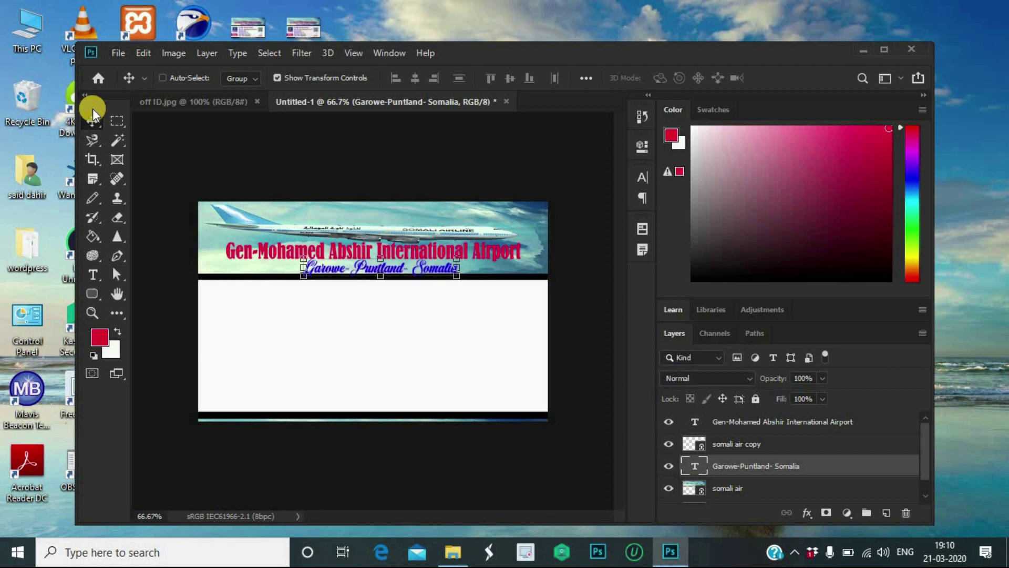
pyautogui.click(117, 160)
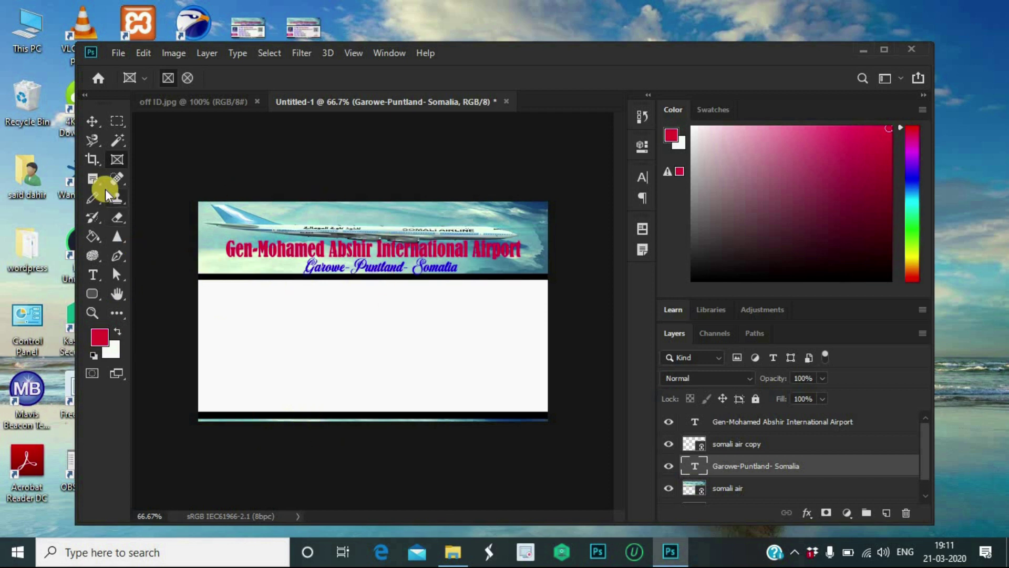
pyautogui.click(114, 53)
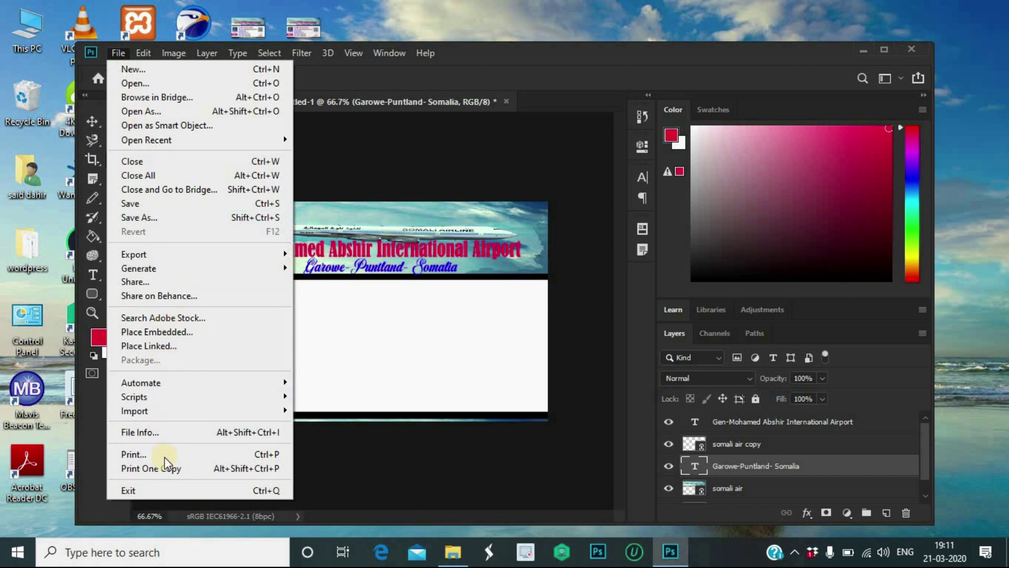
# Step: Place the official Notes image from the Desktop onto the card as a linked layer
pyautogui.click(163, 346)
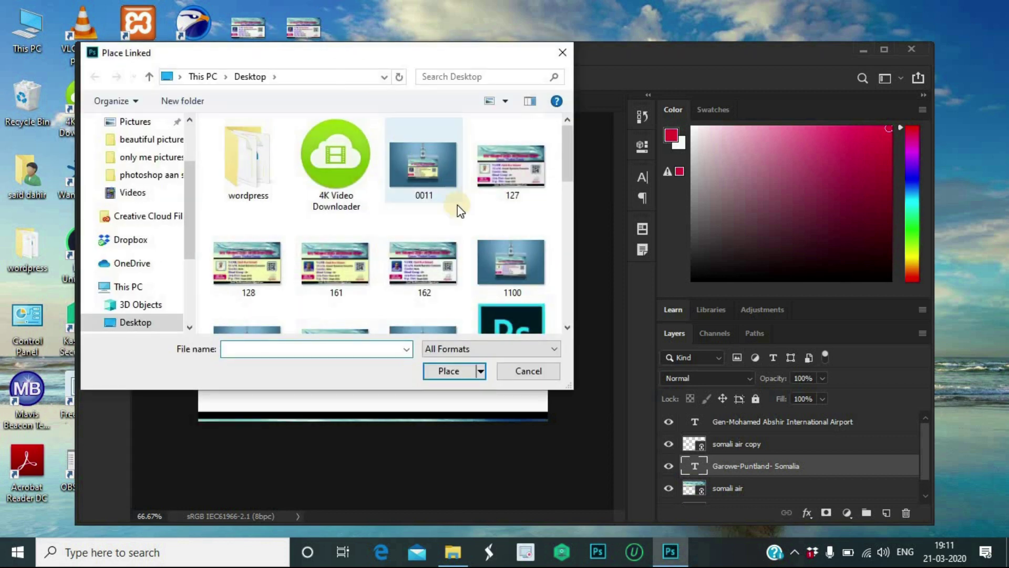
pyautogui.scroll(-2, 440, 212)
pyautogui.scroll(-2, 440, 213)
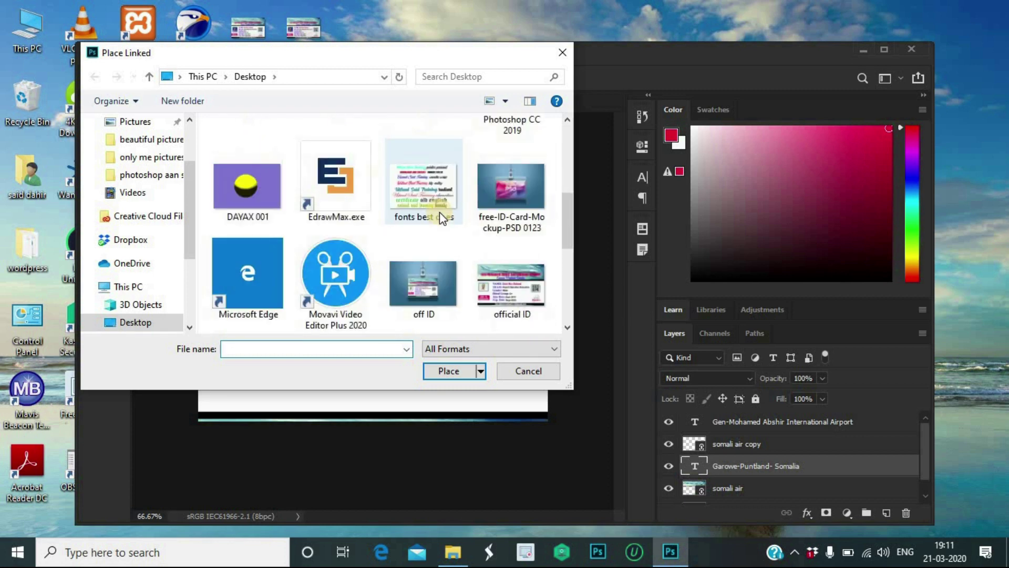
pyautogui.scroll(-1, 440, 213)
pyautogui.scroll(-3, 441, 231)
pyautogui.scroll(-3, 441, 233)
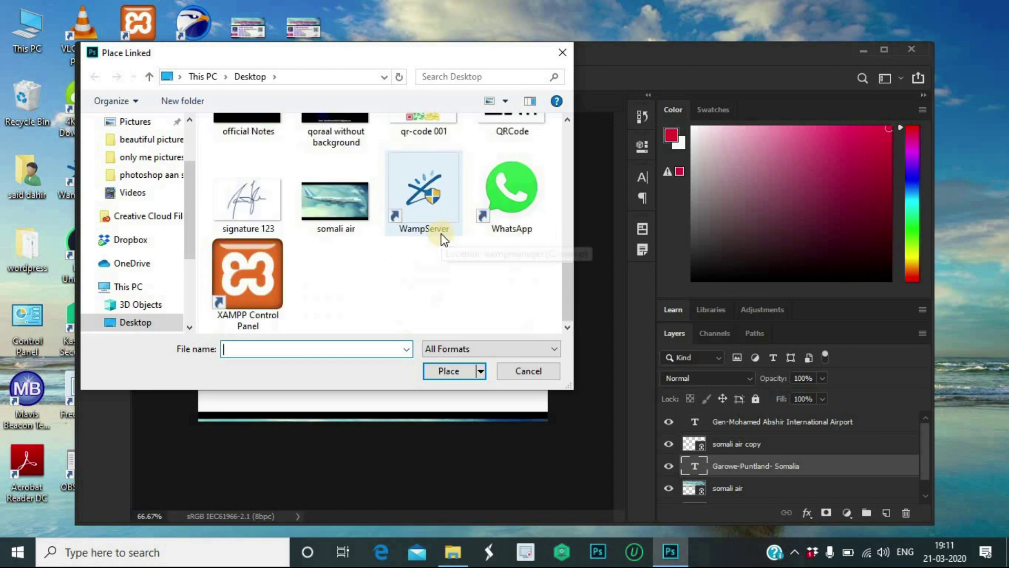
pyautogui.scroll(3, 442, 233)
pyautogui.scroll(3, 441, 233)
pyautogui.click(267, 275)
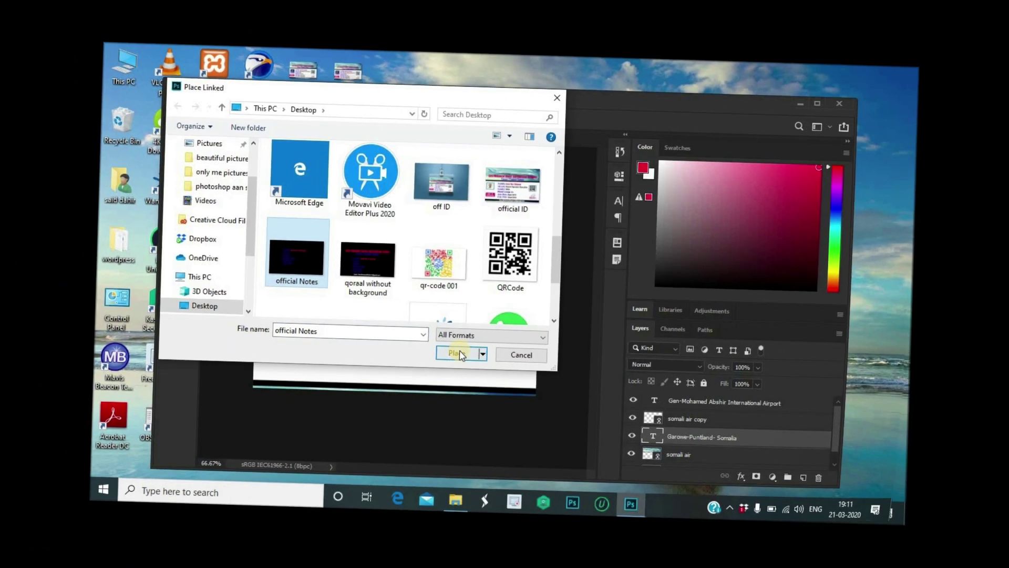
pyautogui.click(456, 371)
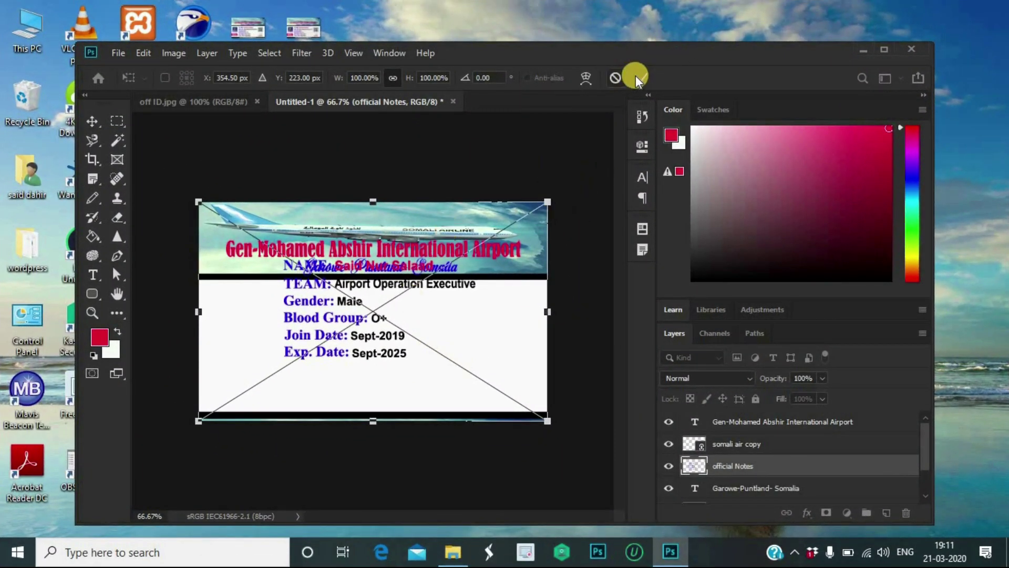
# Step: Commit the staff details image and nudge it into the white area under the banner
pyautogui.click(639, 78)
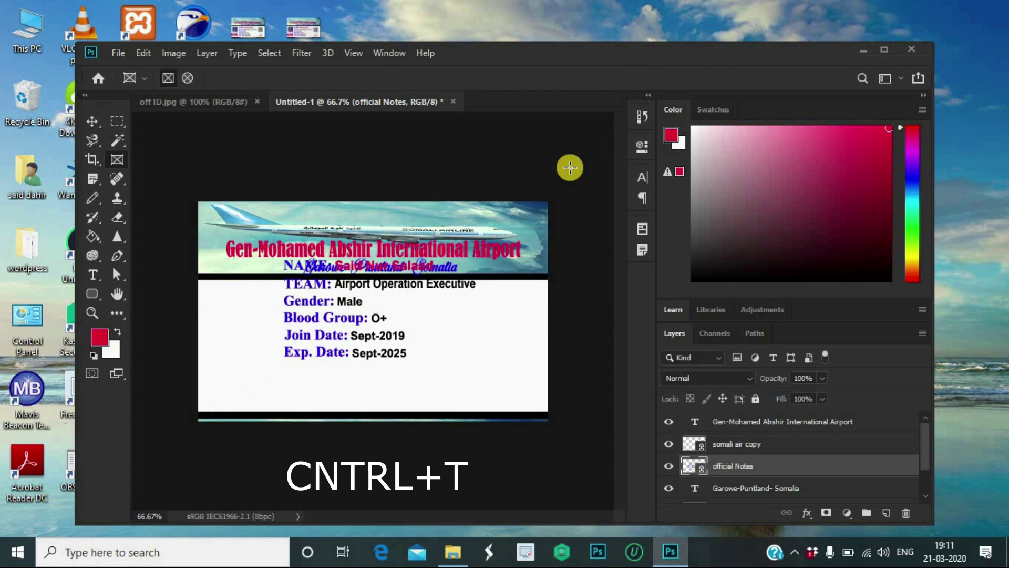
pyautogui.hotkey('shift', 'Down')
pyautogui.hotkey('shift', 'Down')
pyautogui.hotkey('shift', 'Down')
pyautogui.hotkey('shift', 'Down')
pyautogui.hotkey('shift', 'Down')
pyautogui.hotkey('shift', 'Down')
pyautogui.hotkey('shift', 'Down')
pyautogui.hotkey('shift', 'Down')
pyautogui.hotkey('shift', 'Down')
pyautogui.hotkey('shift', 'Down')
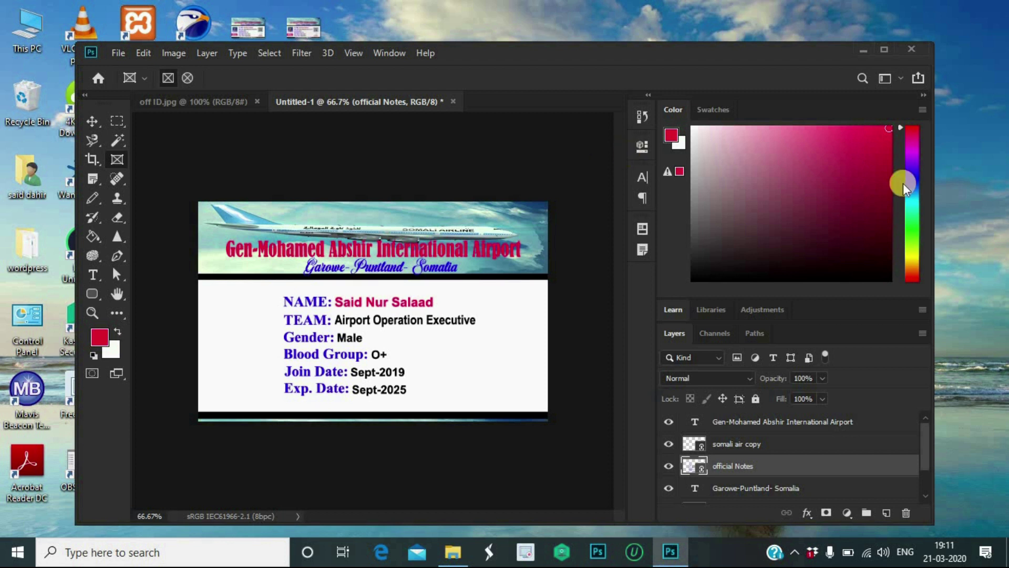
pyautogui.click(92, 121)
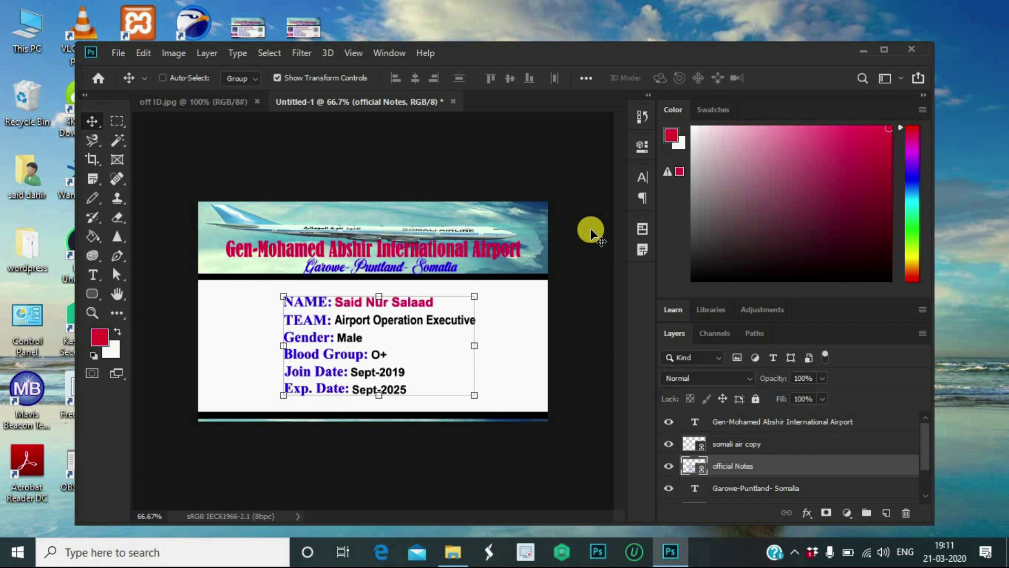
pyautogui.press('Up')
pyautogui.press('Up')
pyautogui.press('Up')
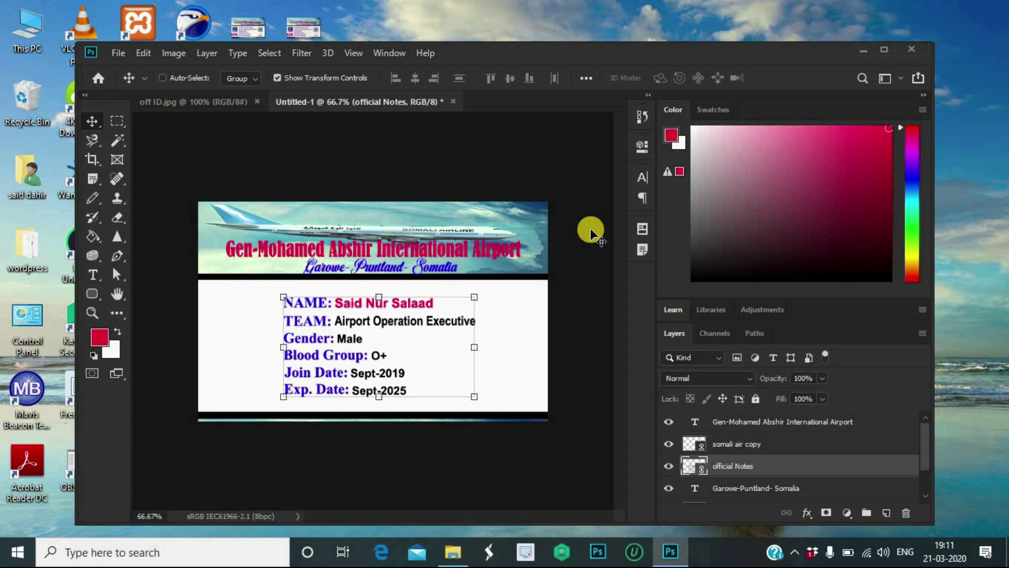
pyautogui.press('Right')
pyautogui.press('Right')
pyautogui.press('Right')
pyautogui.press('Left')
pyautogui.press('Left')
pyautogui.press('Left')
pyautogui.press('Left')
pyautogui.press('Left')
pyautogui.press('Left')
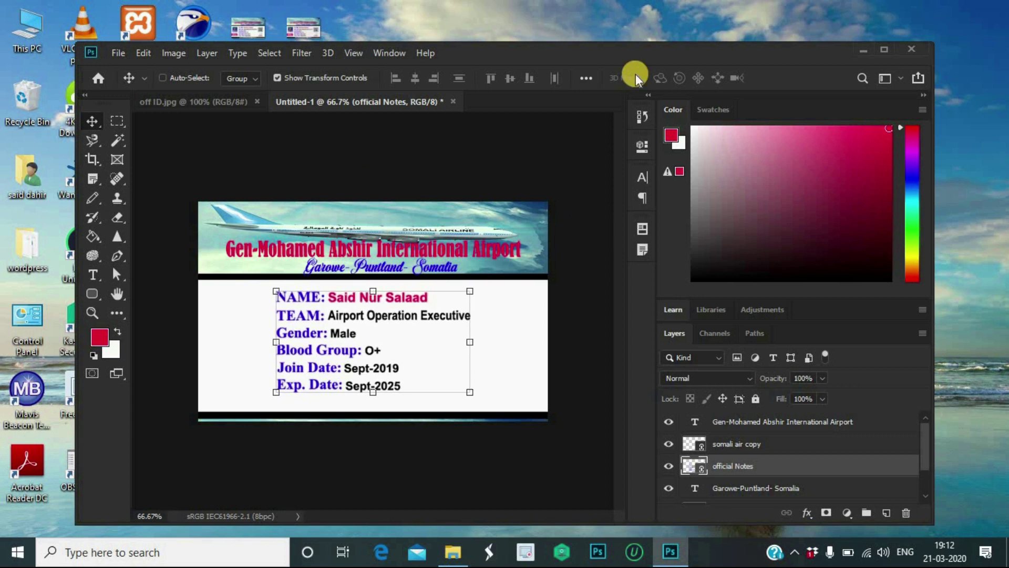
pyautogui.click(118, 160)
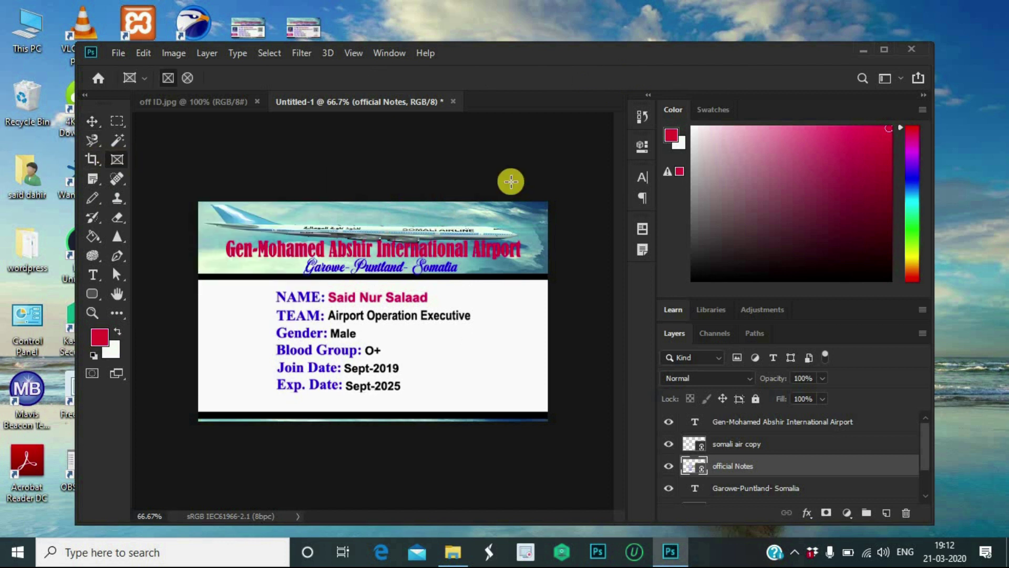
pyautogui.press('Right')
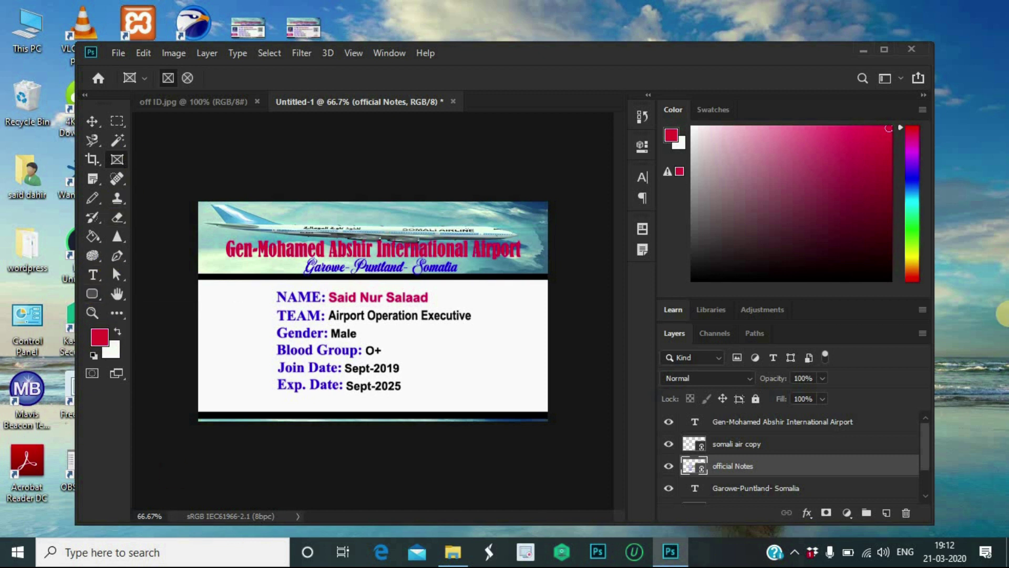
pyautogui.click(92, 294)
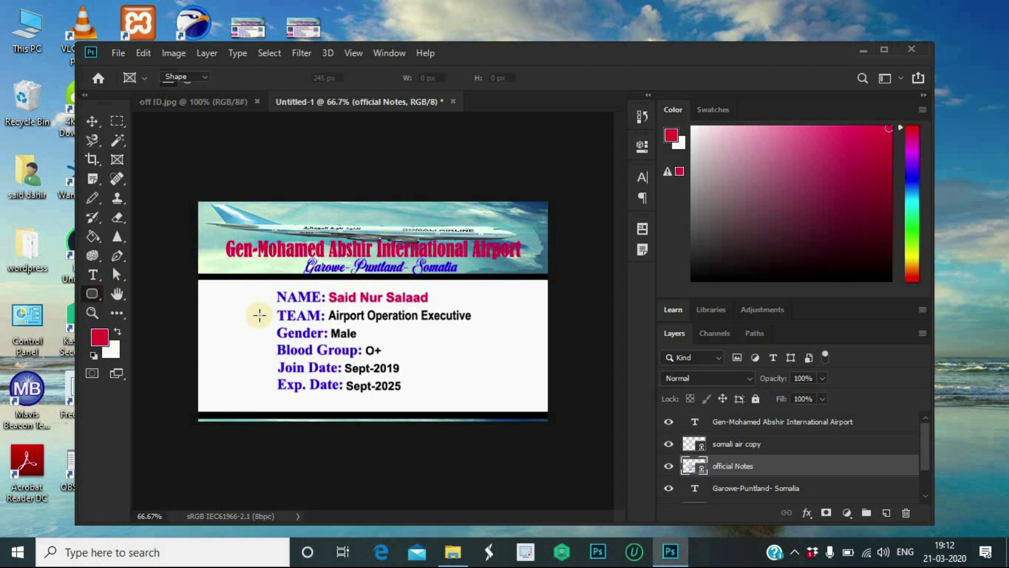
# Step: Draw a red-filled rounded rectangle photo box left of the staff details
pyautogui.moveTo(213, 307); pyautogui.dragTo(264, 353)
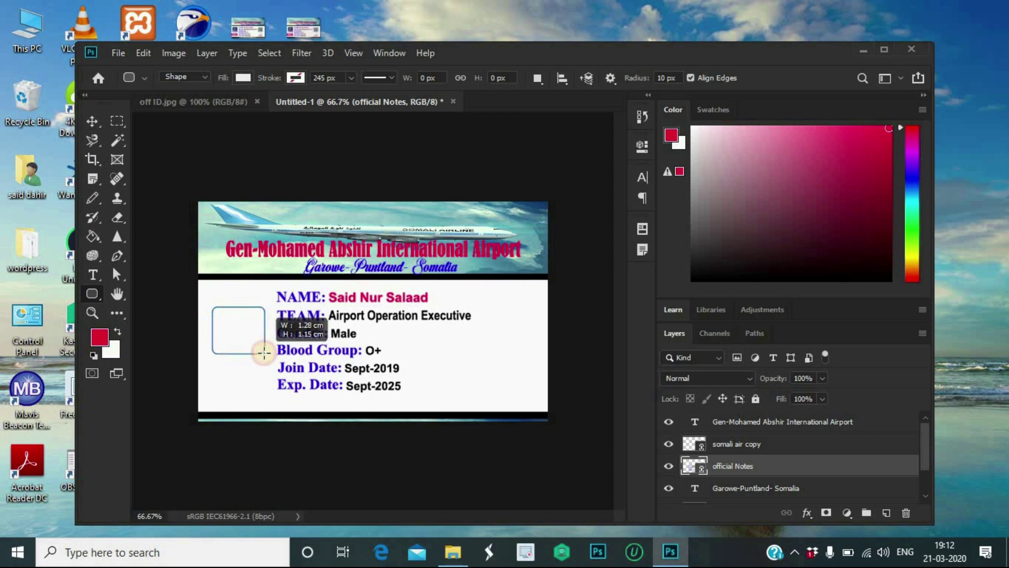
pyautogui.moveTo(264, 352); pyautogui.dragTo(264, 352)
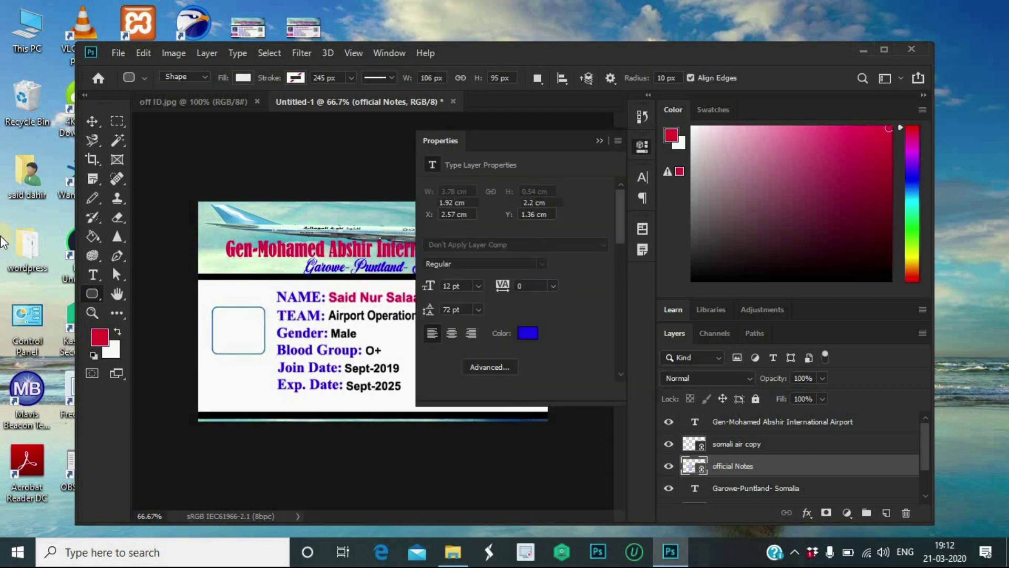
pyautogui.click(599, 141)
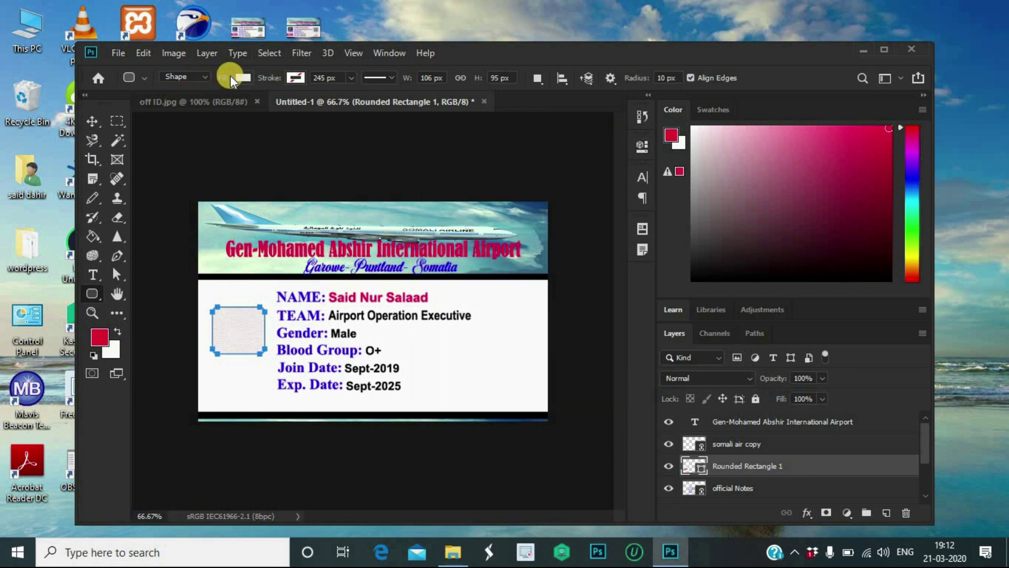
pyautogui.click(241, 77)
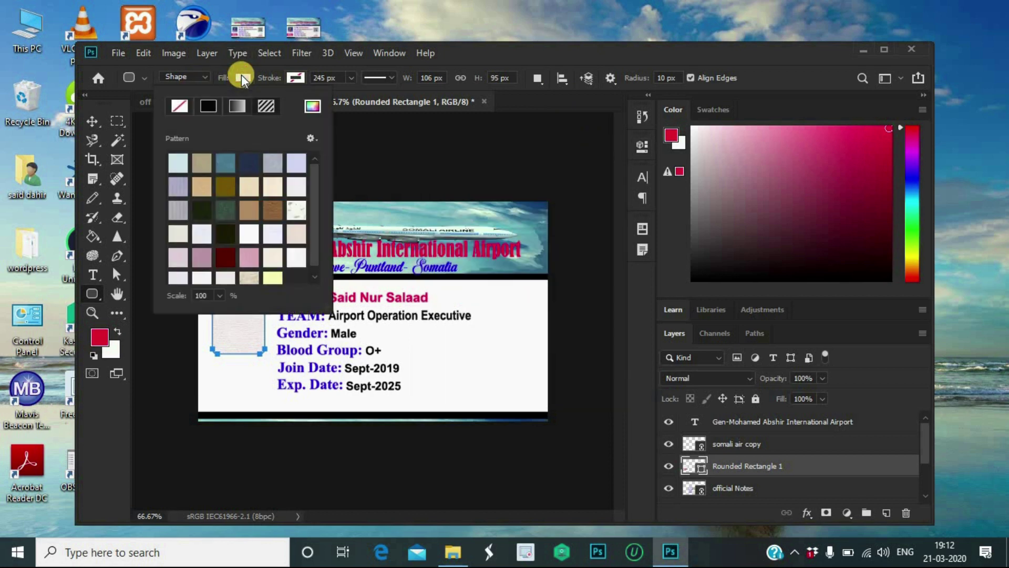
pyautogui.click(179, 106)
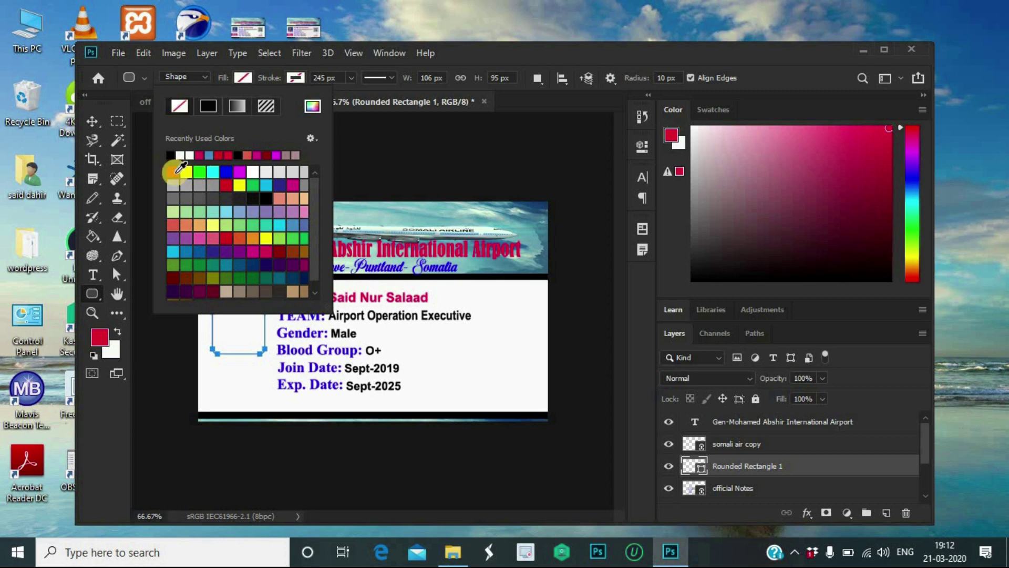
pyautogui.click(174, 172)
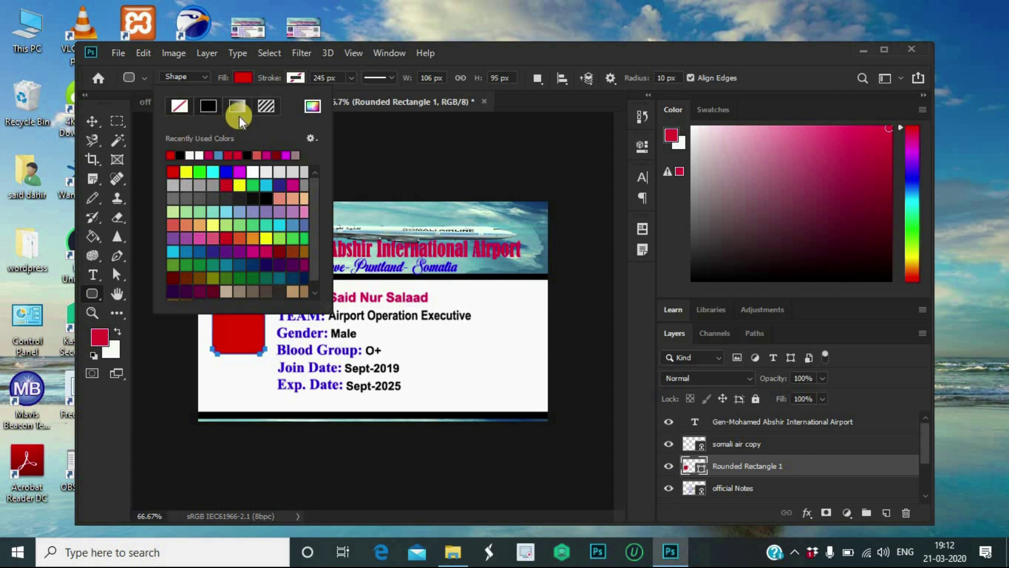
# Step: Give the photo box a blue 5 px border
pyautogui.click(293, 76)
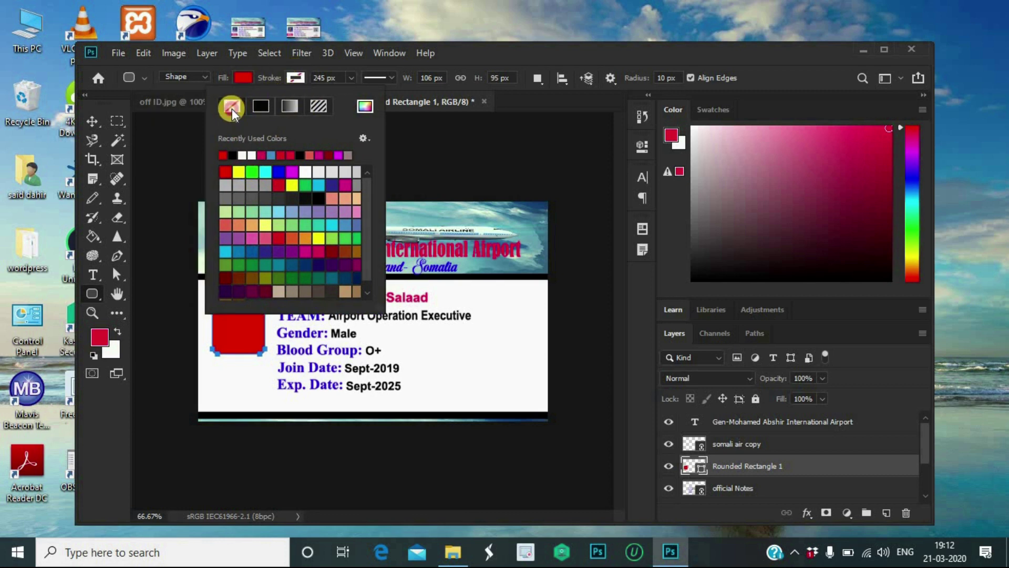
pyautogui.click(270, 155)
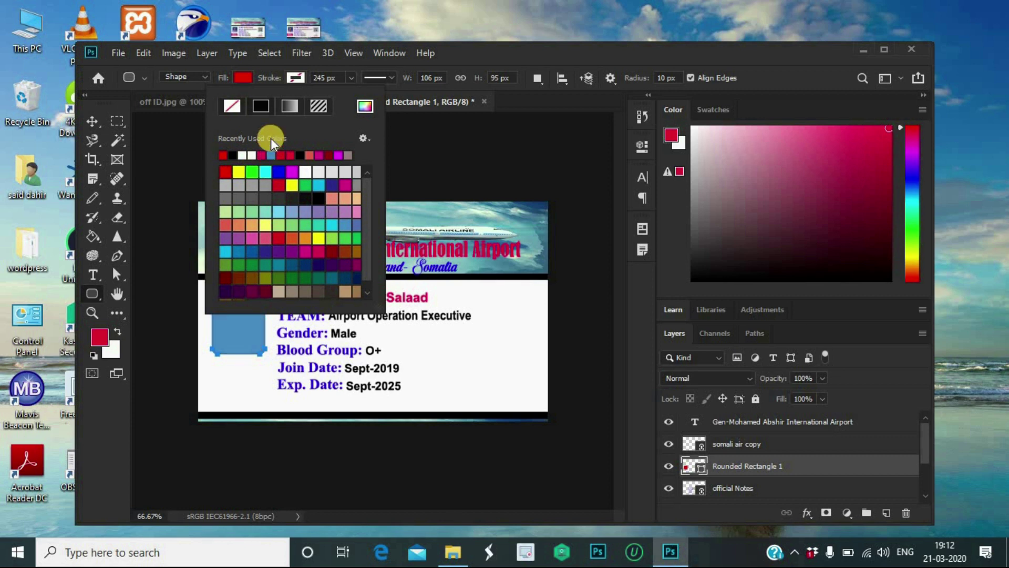
pyautogui.click(318, 79)
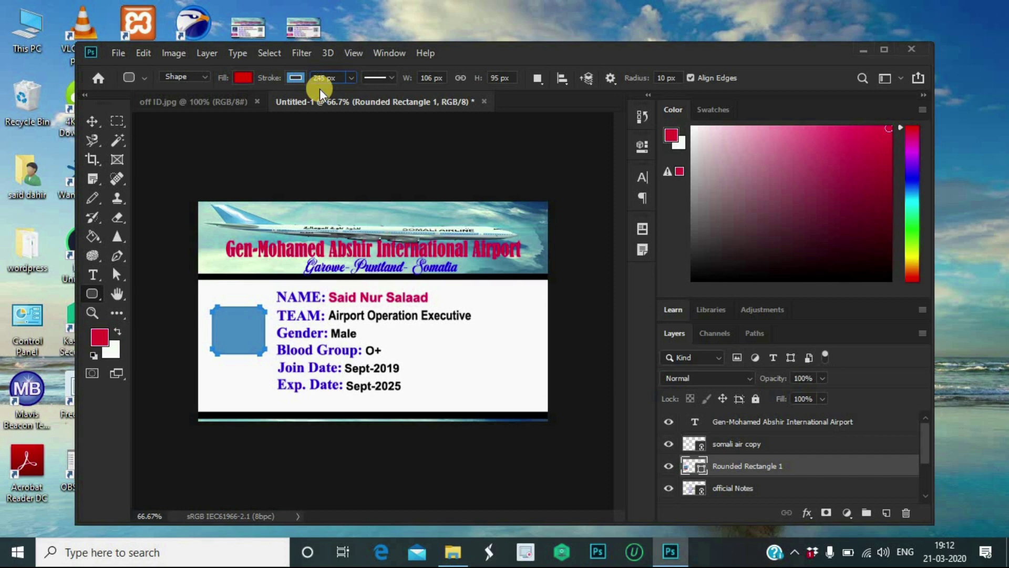
pyautogui.write('5')
pyautogui.press('Return')
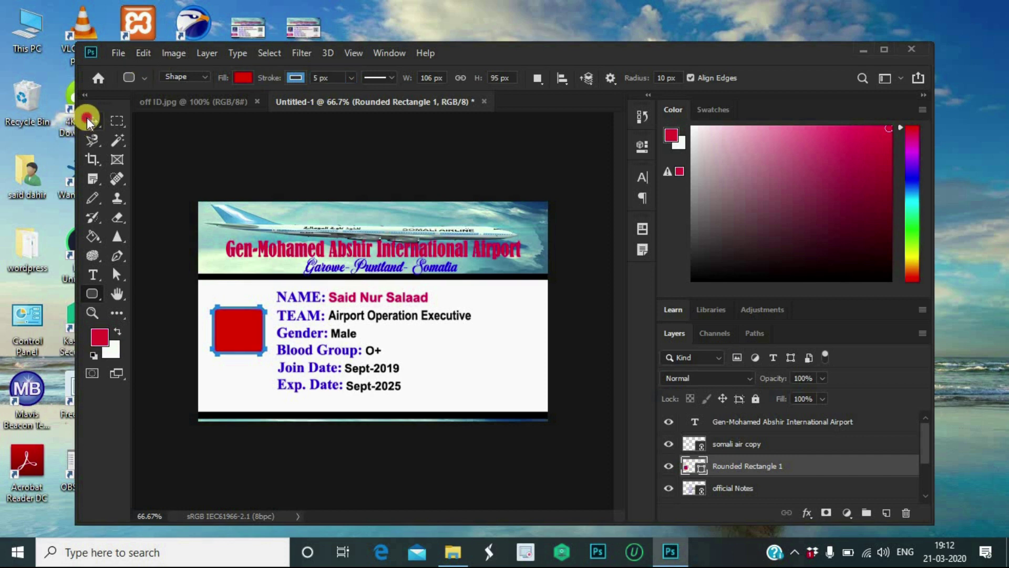
# Step: Move the red photo box up to the card's top-left corner
pyautogui.click(88, 120)
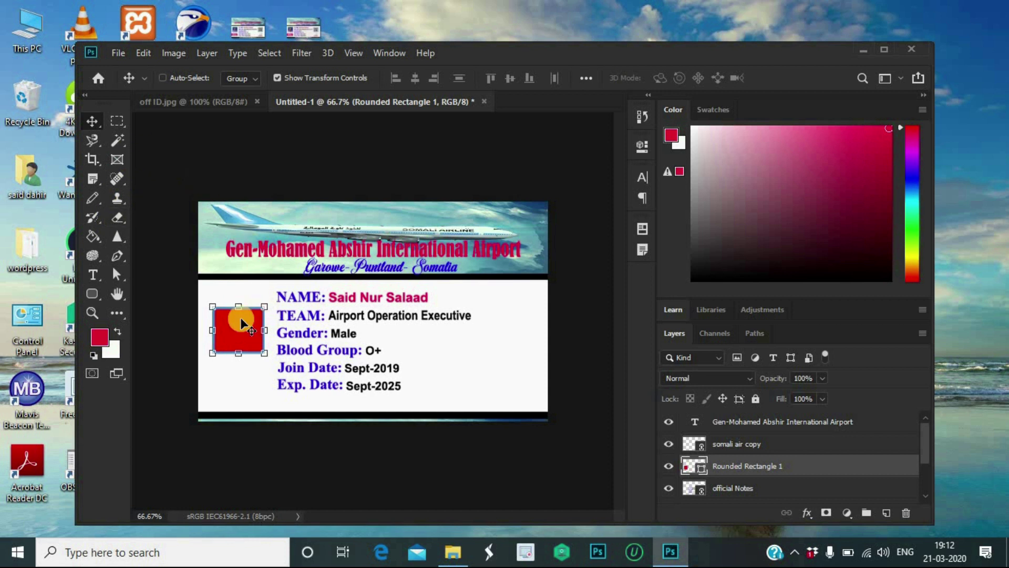
pyautogui.moveTo(235, 324); pyautogui.dragTo(230, 312)
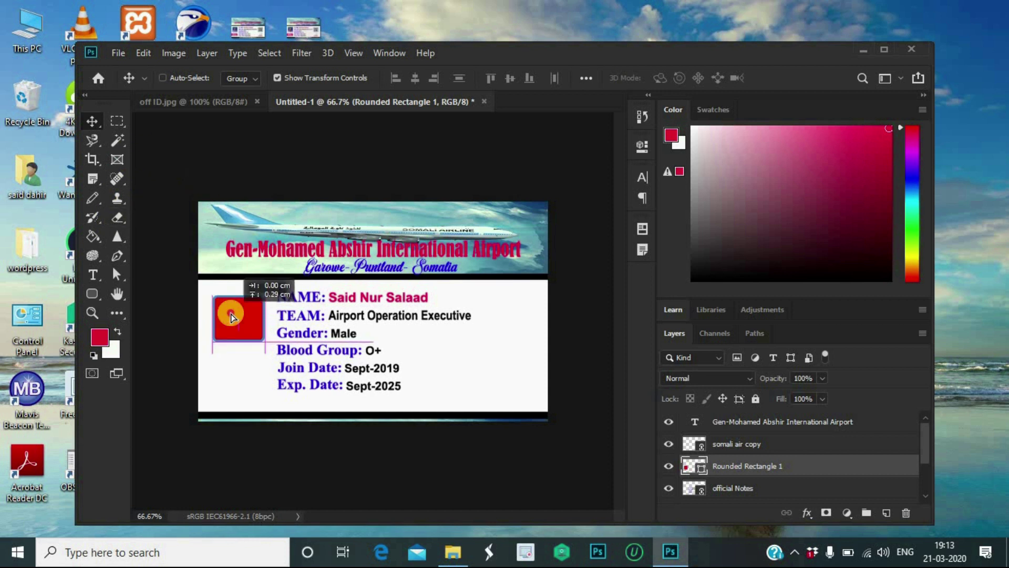
pyautogui.moveTo(231, 315); pyautogui.dragTo(228, 308)
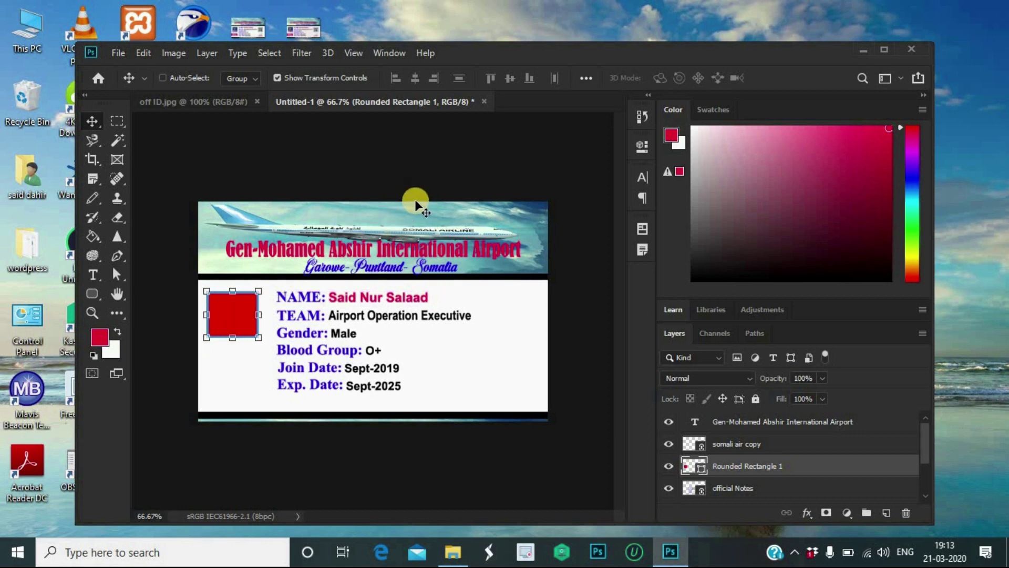
pyautogui.press('Right')
pyautogui.press('Right')
pyautogui.press('Right')
pyautogui.press('Right')
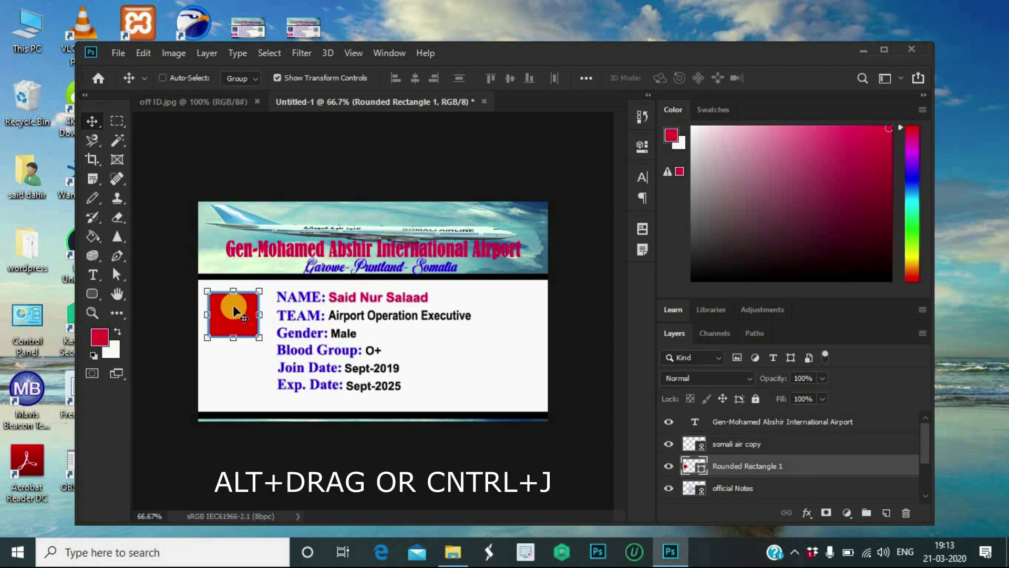
# Step: Alt-drag a copy of the box to the card's right side, then reselect the original box's layer
pyautogui.moveTo(233, 308)
pyautogui.mouseDown()
pyautogui.moveTo(504, 300)
pyautogui.moveTo(503, 310)
pyautogui.mouseUp()
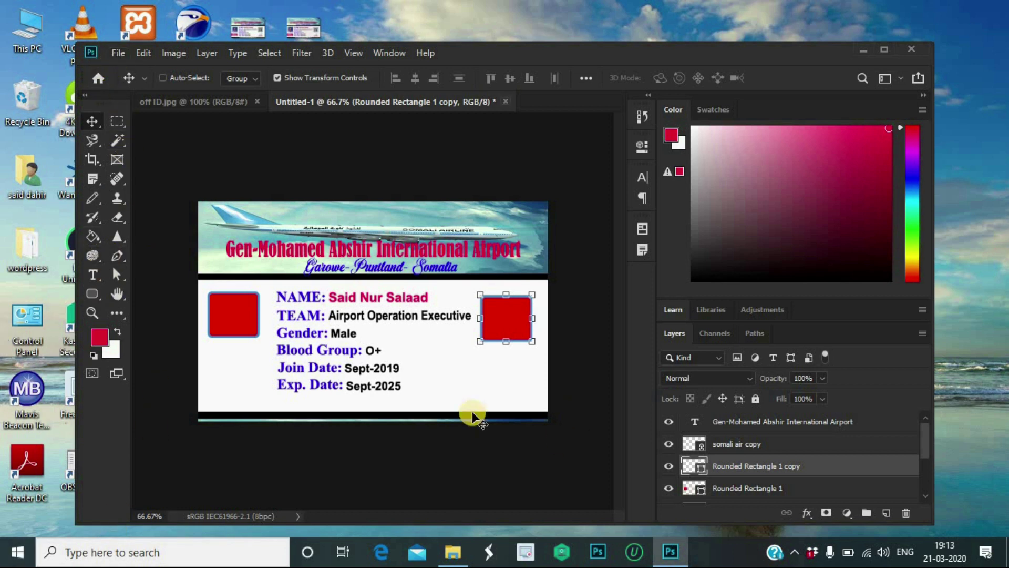
pyautogui.click(760, 489)
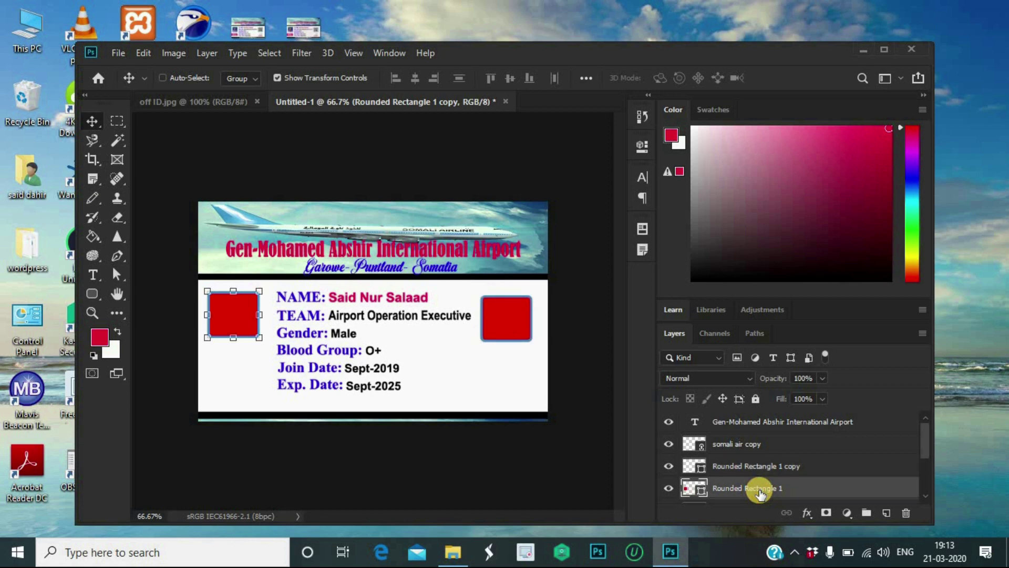
pyautogui.click(119, 52)
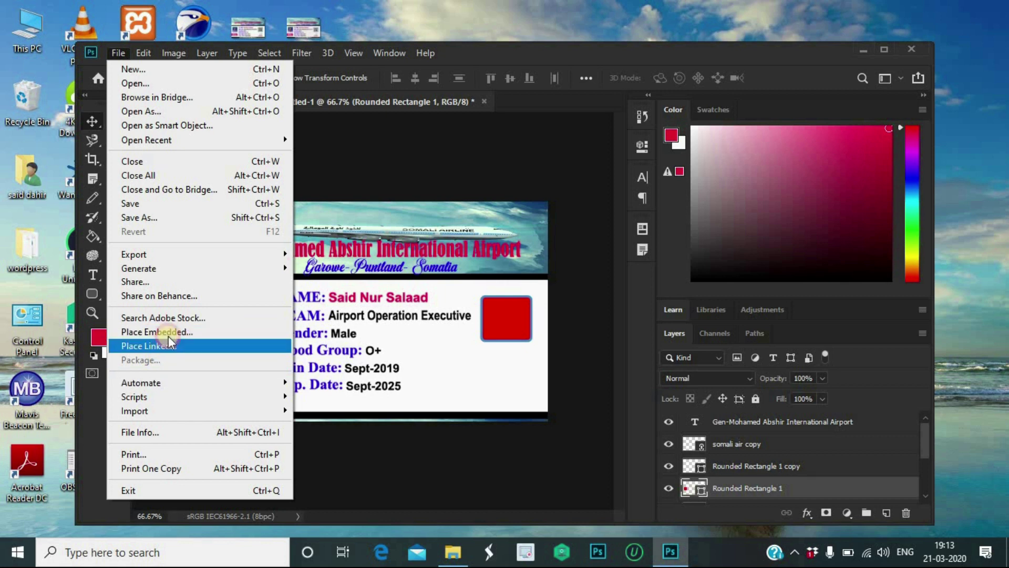
# Step: Place Linked the 'my pict' photo from the only me pictures folder onto the card
pyautogui.click(163, 346)
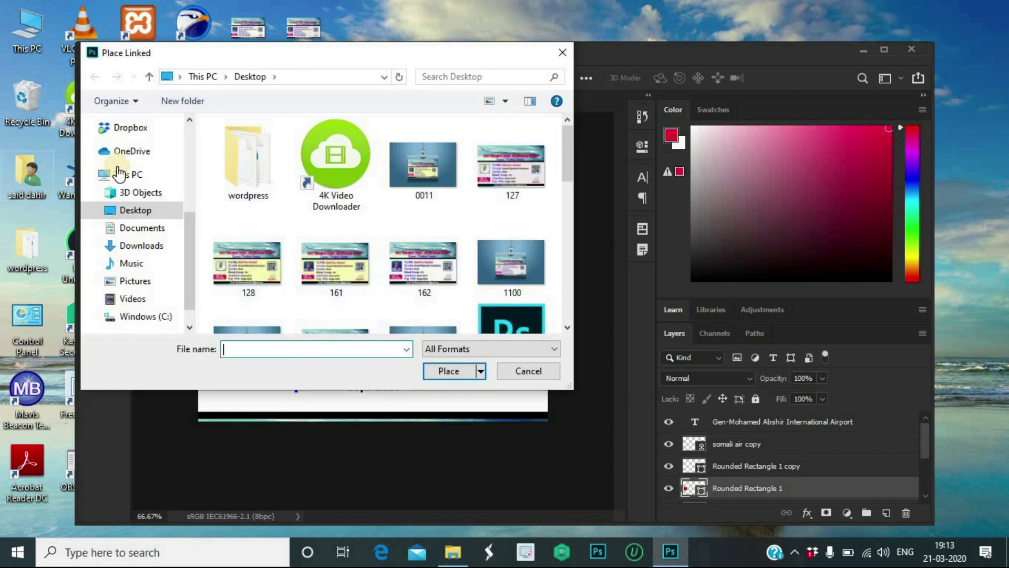
pyautogui.scroll(2, 118, 168)
pyautogui.scroll(1, 118, 166)
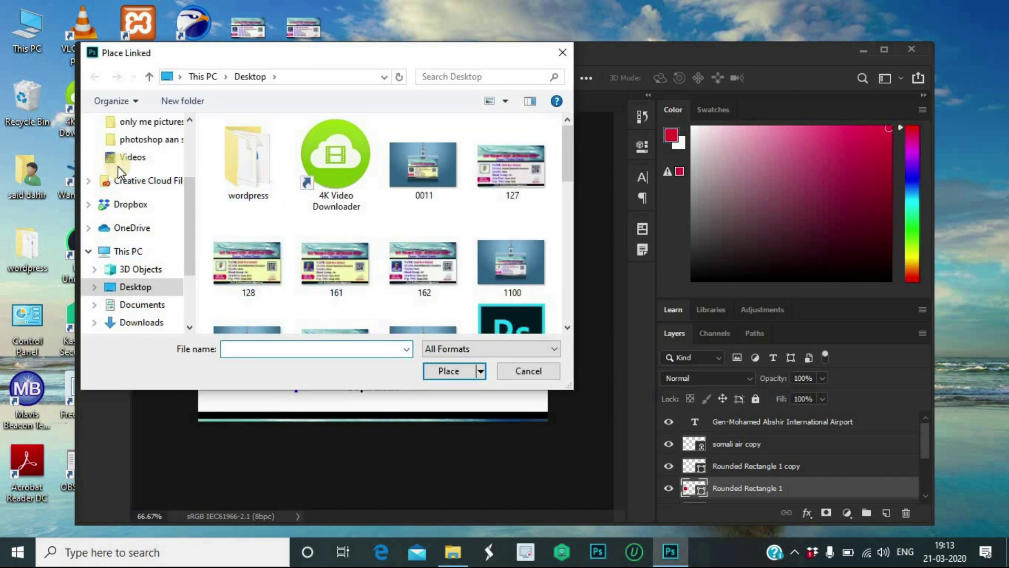
pyautogui.click(143, 127)
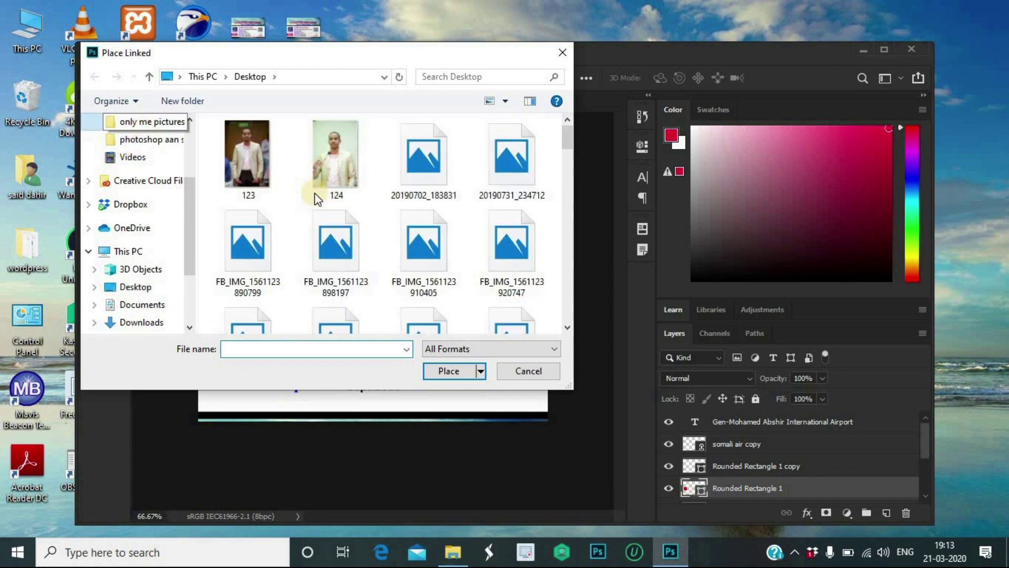
pyautogui.scroll(-2, 345, 264)
pyautogui.scroll(-3, 346, 263)
pyautogui.scroll(-3, 346, 264)
pyautogui.scroll(-3, 346, 263)
pyautogui.scroll(-3, 346, 263)
pyautogui.scroll(-1, 346, 262)
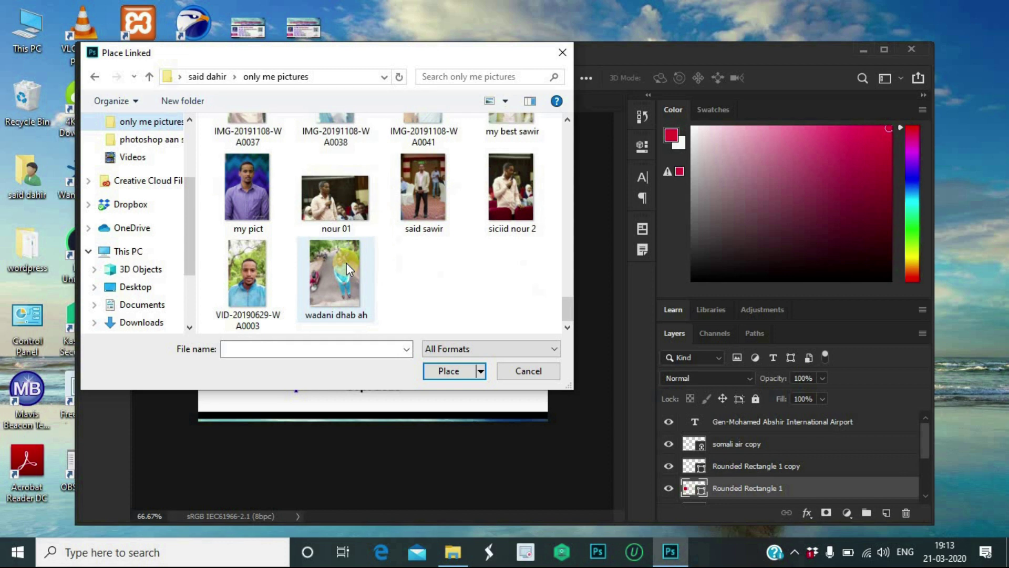
pyautogui.click(262, 207)
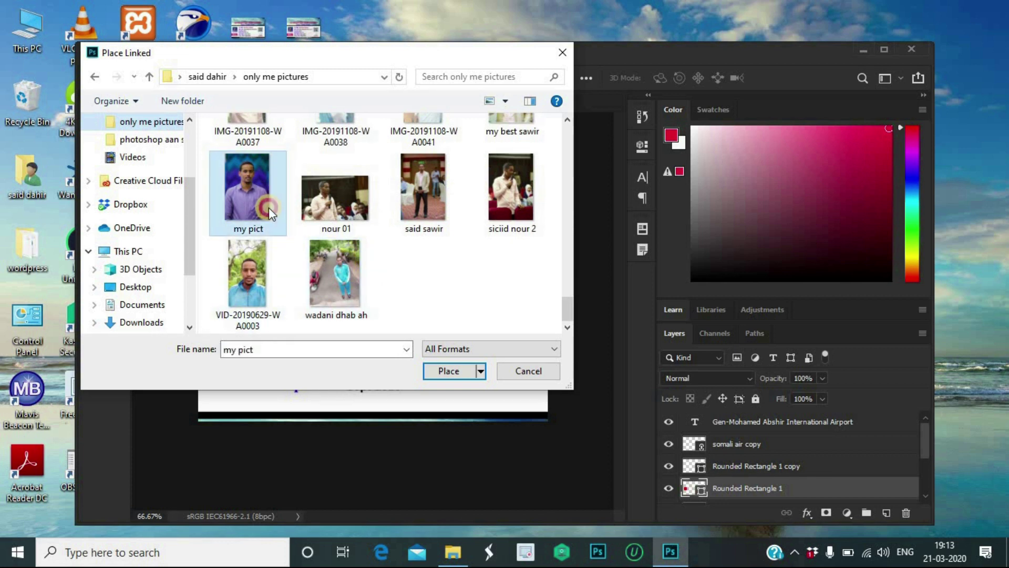
pyautogui.click(448, 371)
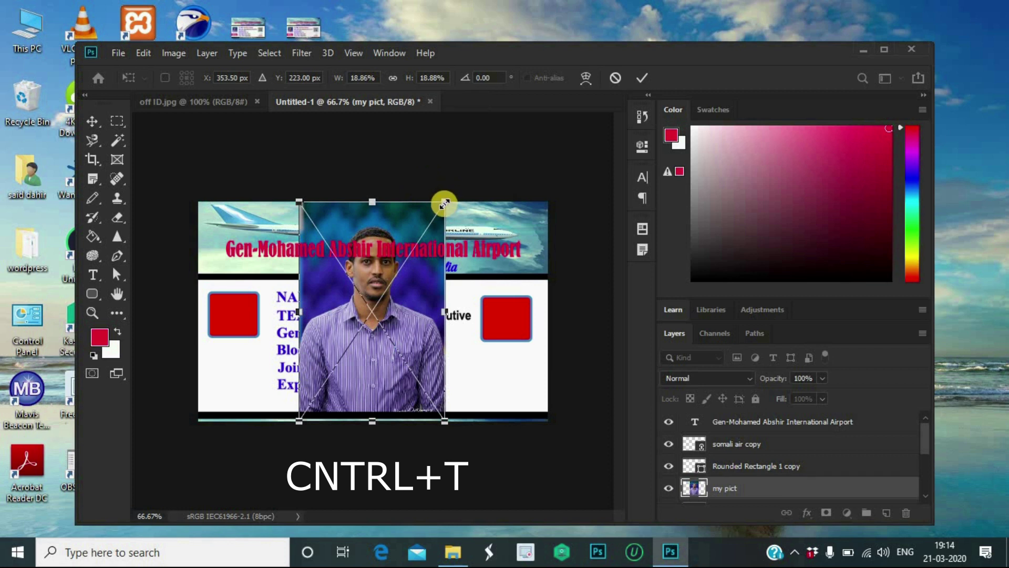
# Step: Shrink the 'my pict' photo, move it over the left red box and clip it there
pyautogui.moveTo(443, 203)
pyautogui.mouseDown()
pyautogui.moveTo(406, 337)
pyautogui.moveTo(386, 367)
pyautogui.mouseUp()
pyautogui.click(638, 78)
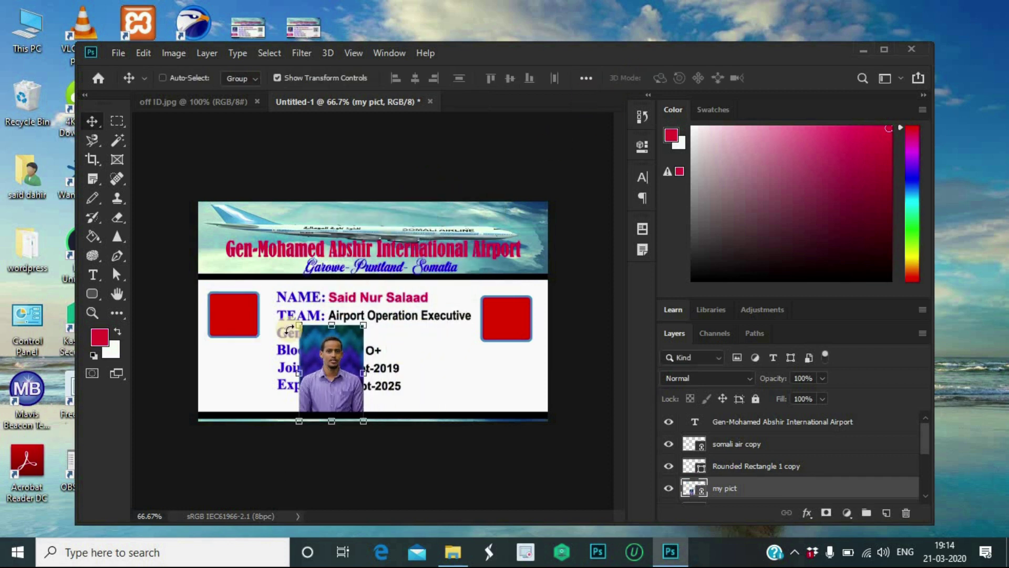
pyautogui.moveTo(336, 355); pyautogui.dragTo(236, 322)
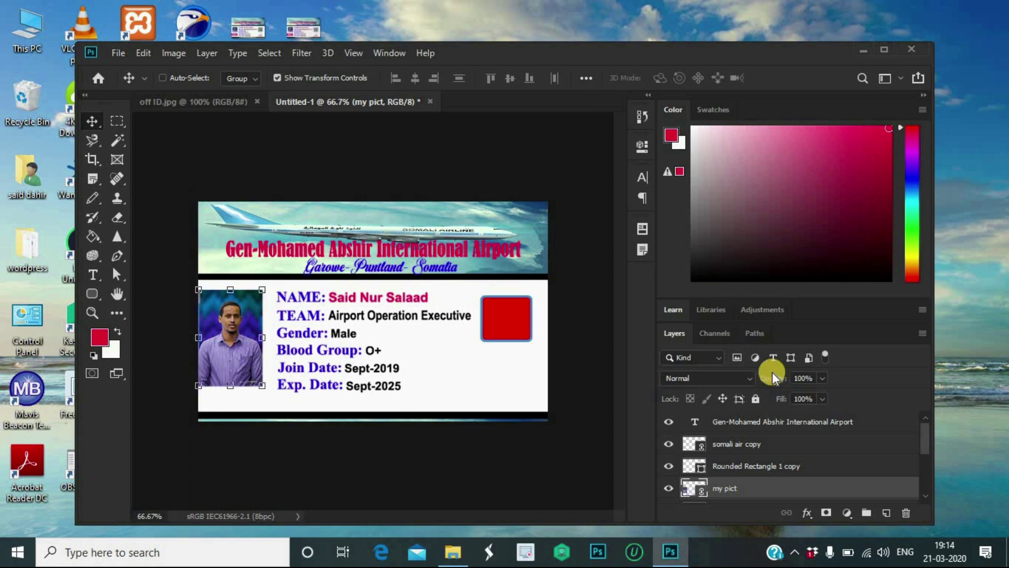
pyautogui.rightClick(771, 491)
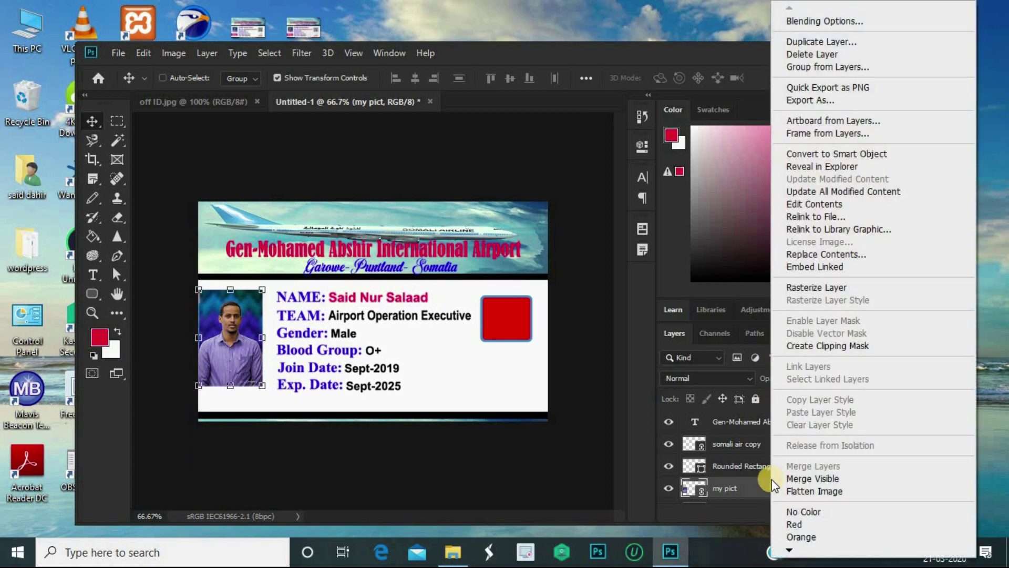
pyautogui.click(808, 347)
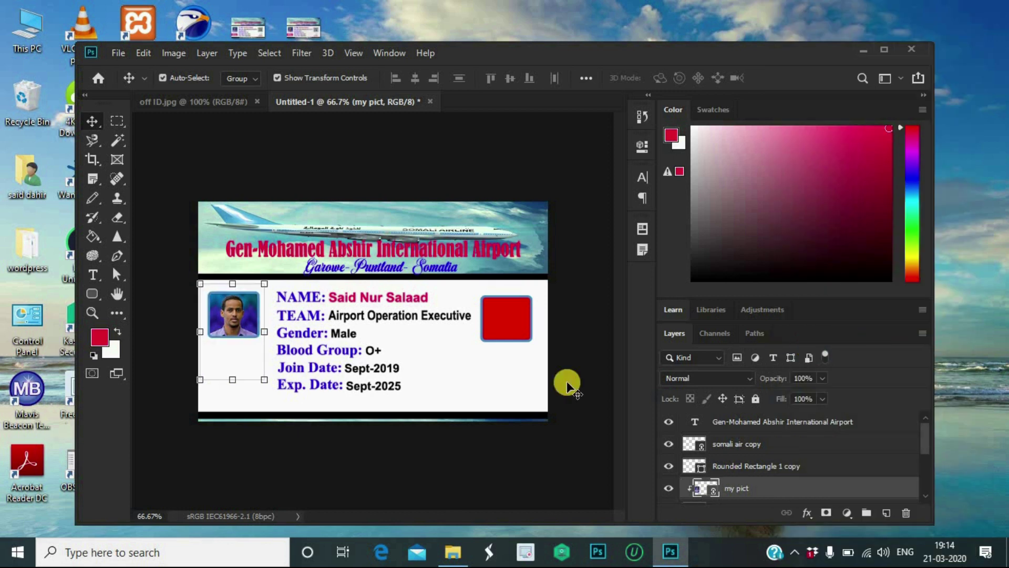
# Step: Rescale the clipped portrait twice and nudge it up and right to centre the face
pyautogui.hotkey('ctrl', 't')
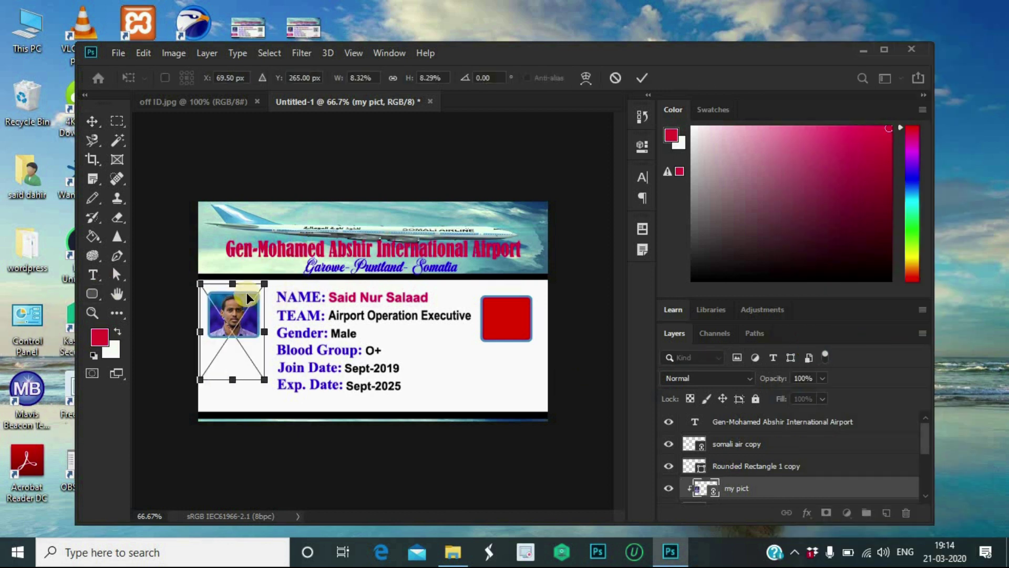
pyautogui.moveTo(264, 281); pyautogui.dragTo(262, 291)
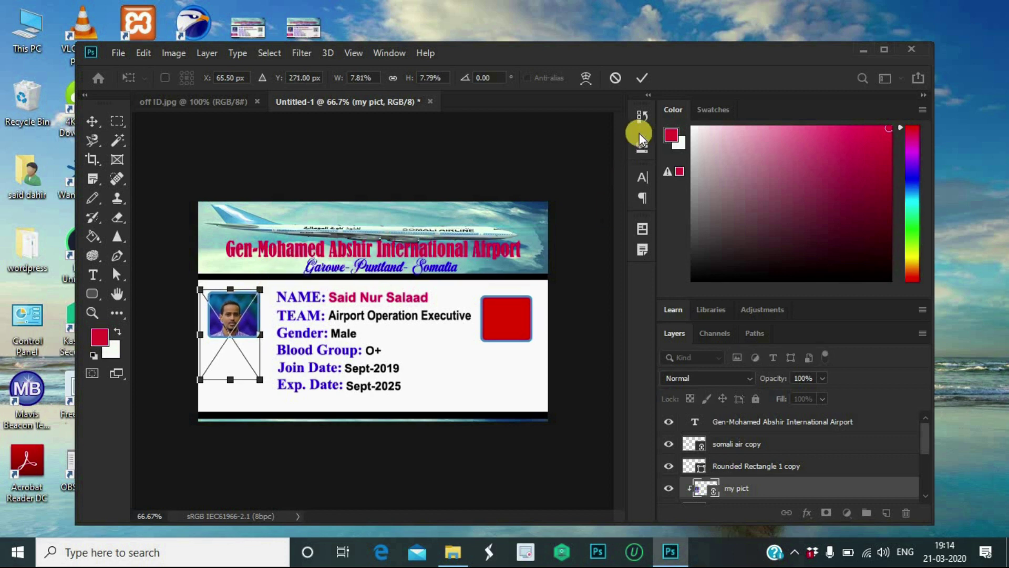
pyautogui.click(639, 82)
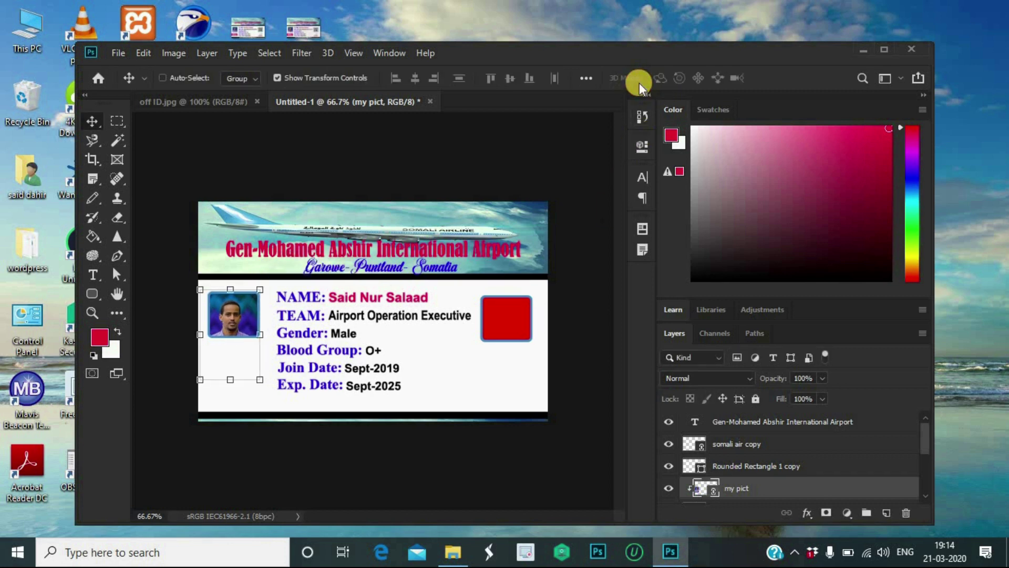
pyautogui.press('Up')
pyautogui.press('Up')
pyautogui.press('Up')
pyautogui.press('Up')
pyautogui.press('Up')
pyautogui.press('Up')
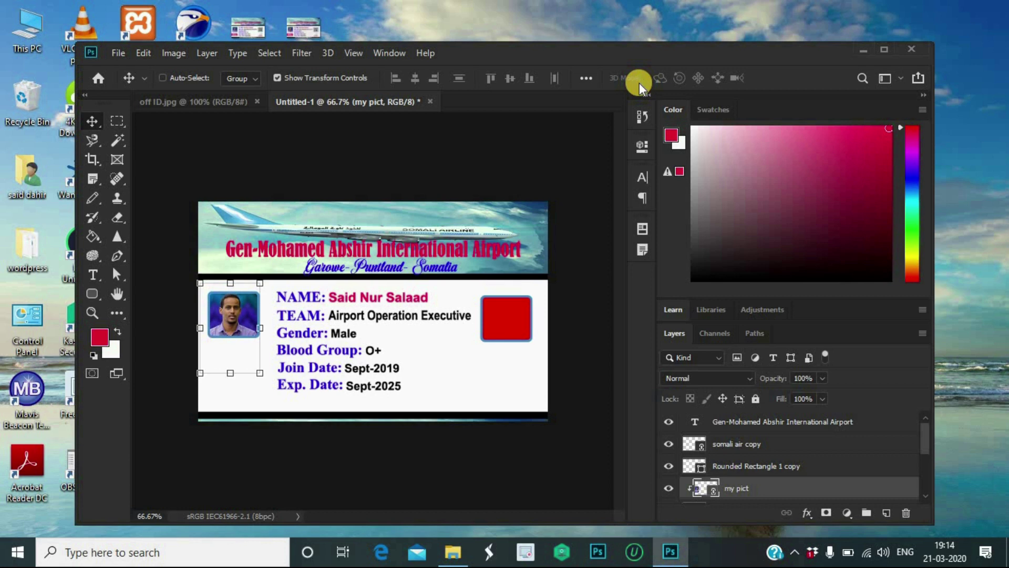
pyautogui.press('Right')
pyautogui.press('Right')
pyautogui.press('Right')
pyautogui.press('Right')
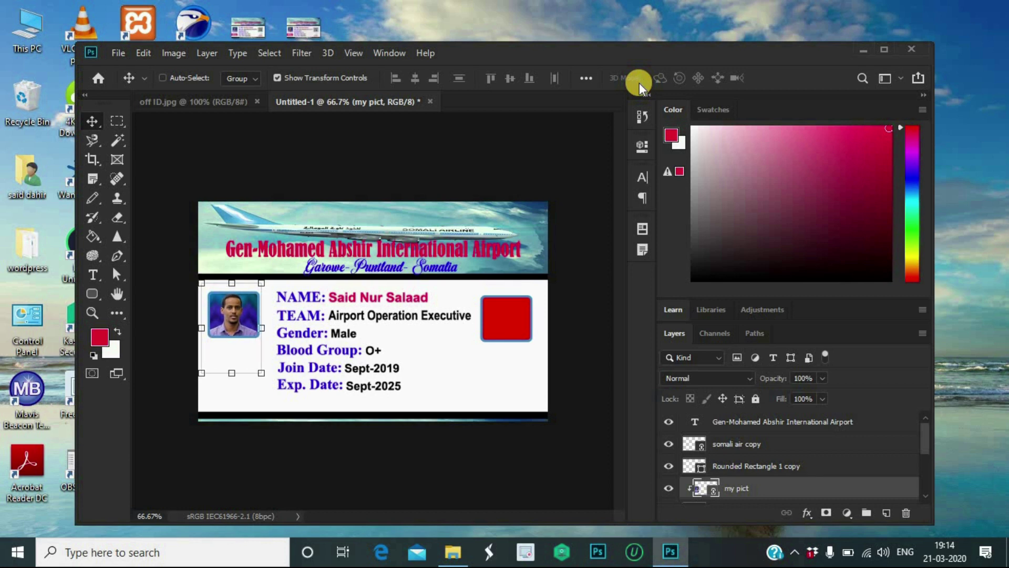
pyautogui.press('Right')
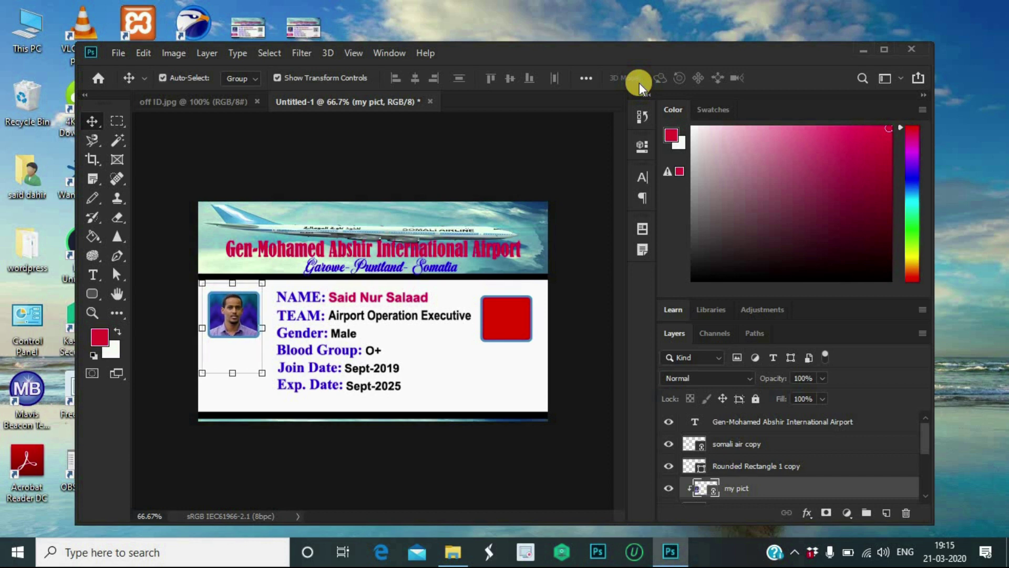
pyautogui.hotkey('ctrl', 't')
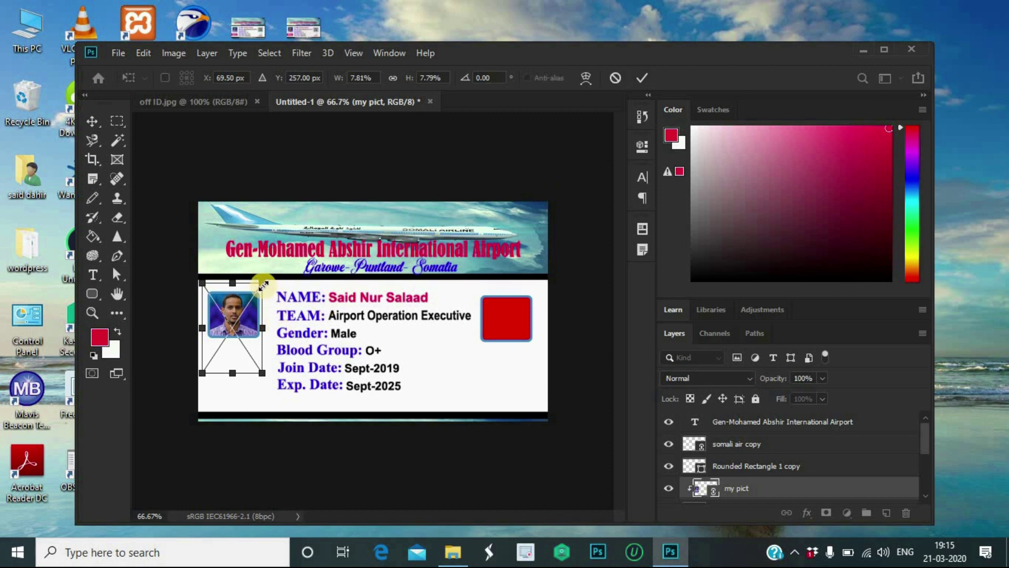
pyautogui.moveTo(264, 284); pyautogui.dragTo(261, 286)
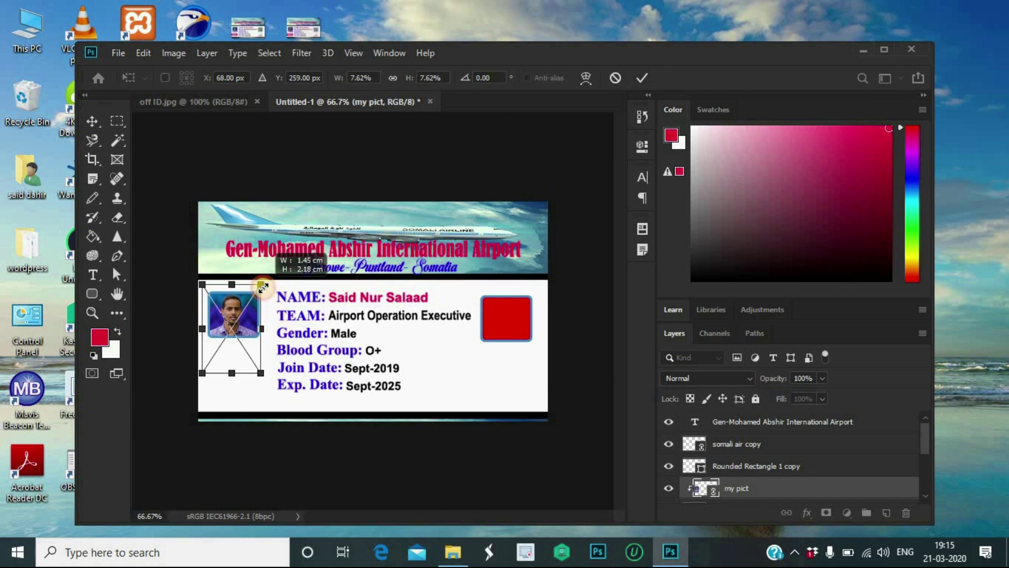
pyautogui.click(642, 76)
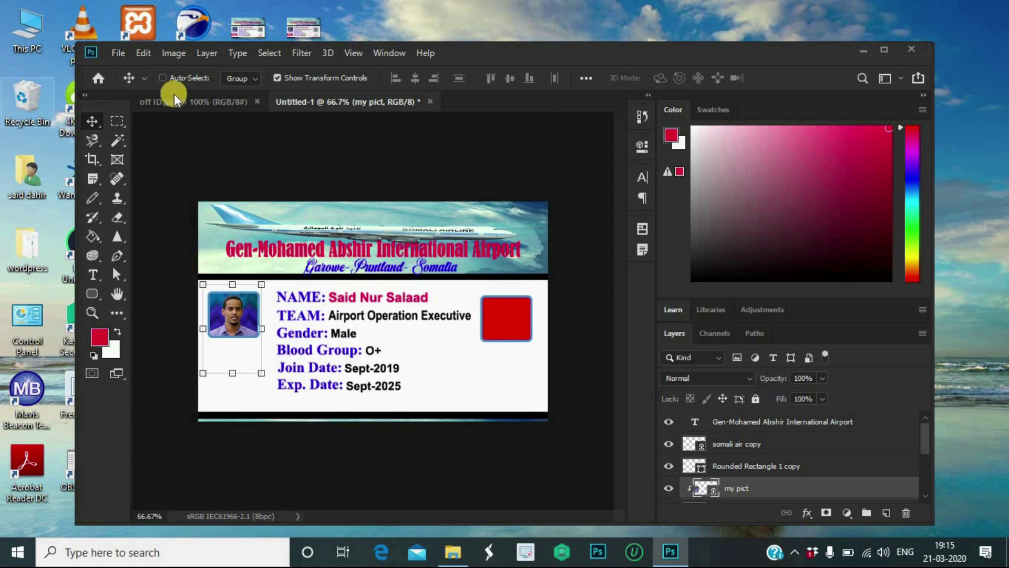
pyautogui.click(798, 470)
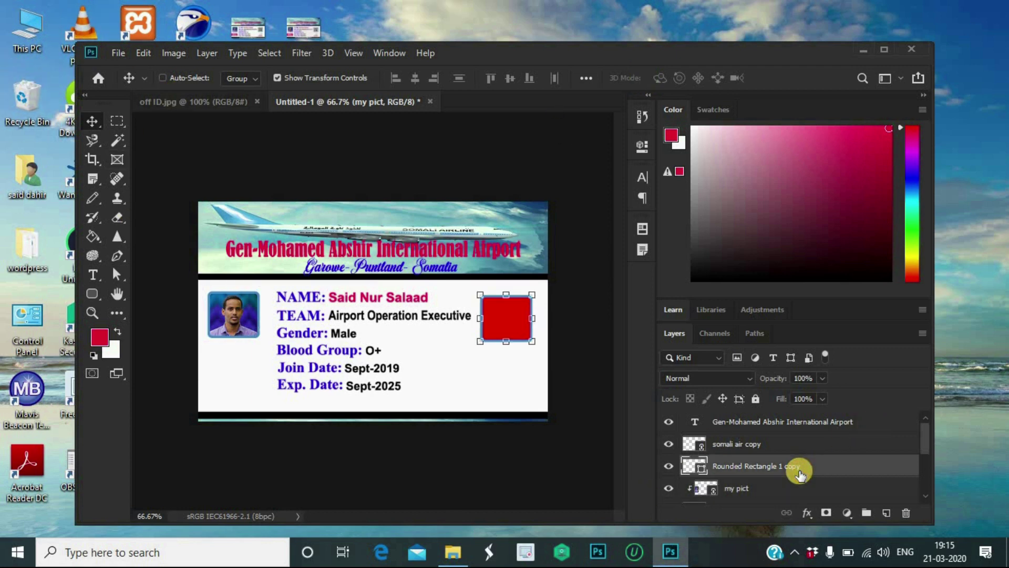
# Step: Place Linked the QRCode image from the Desktop onto the card
pyautogui.click(119, 53)
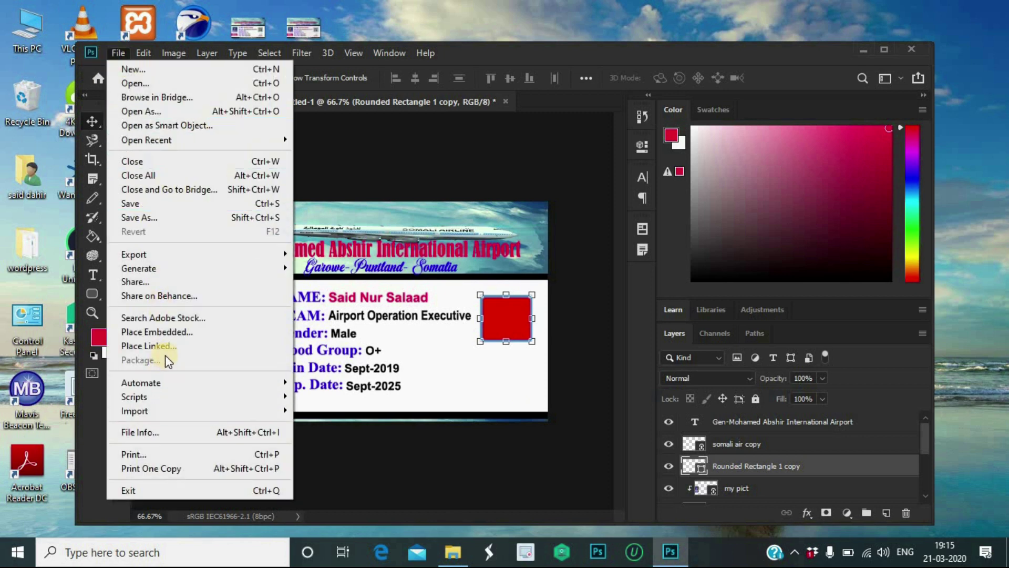
pyautogui.click(165, 331)
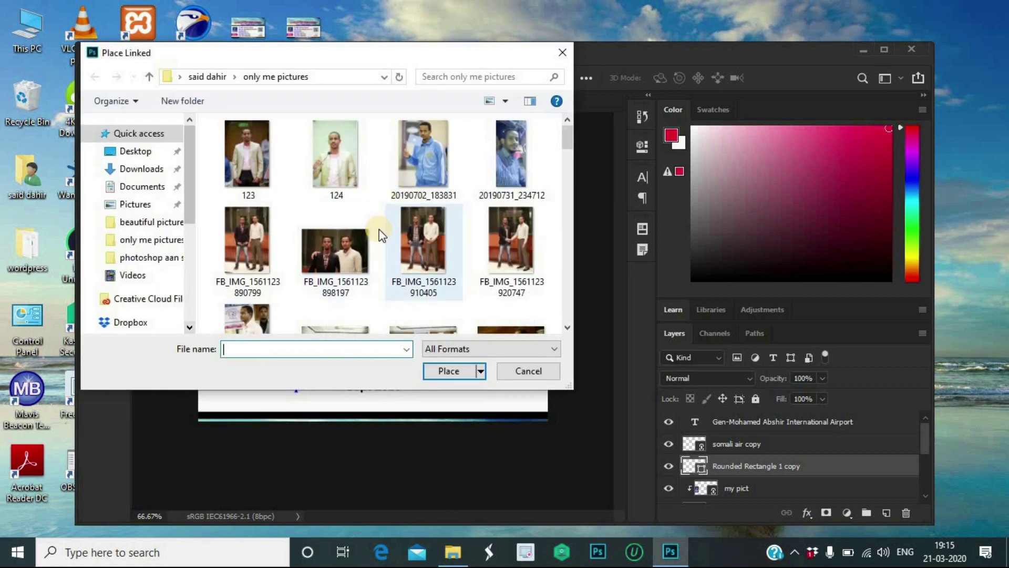
pyautogui.click(135, 152)
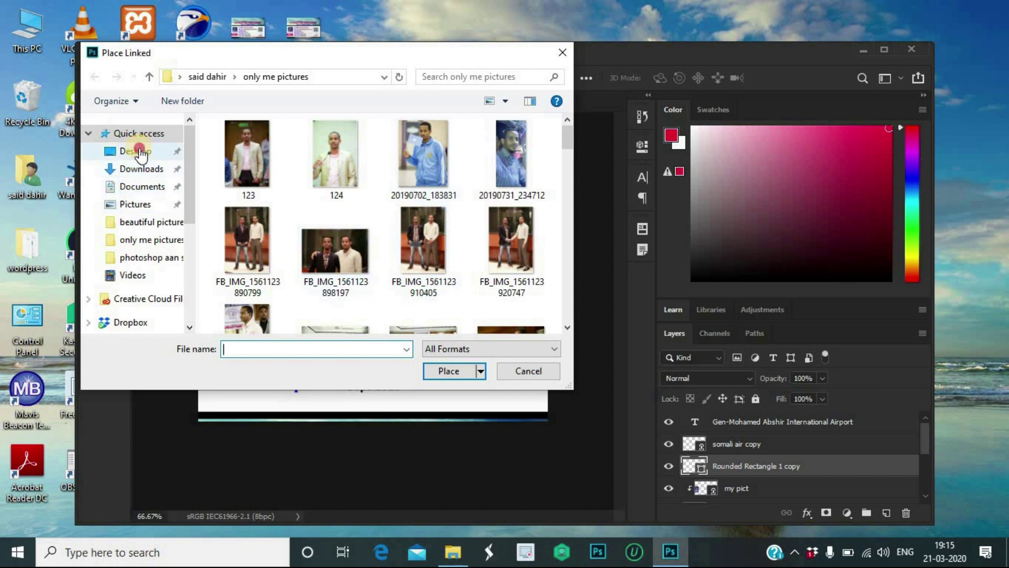
pyautogui.scroll(-1, 360, 247)
pyautogui.scroll(-5, 361, 253)
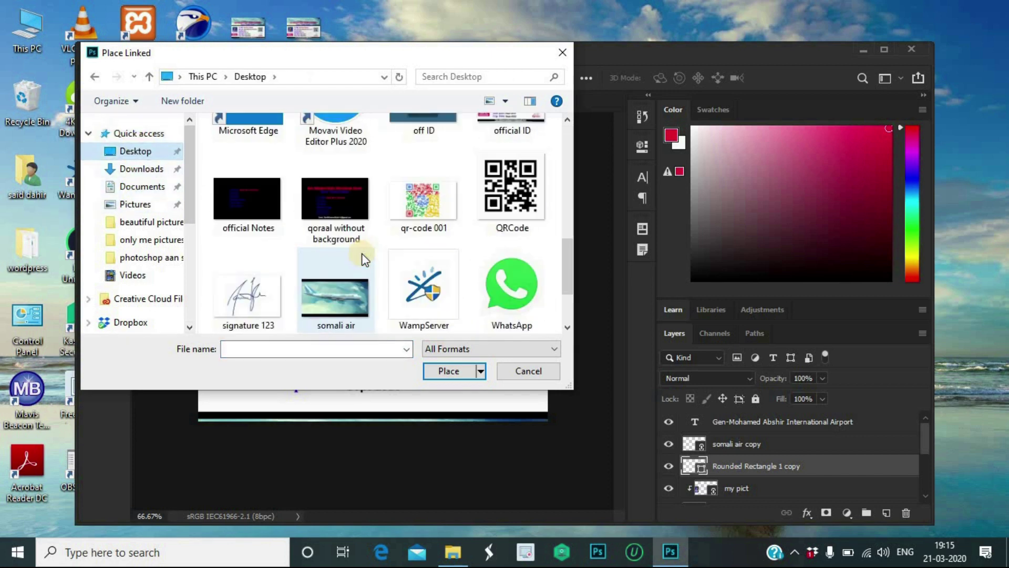
pyautogui.scroll(3, 453, 259)
pyautogui.scroll(-3, 473, 247)
pyautogui.click(521, 206)
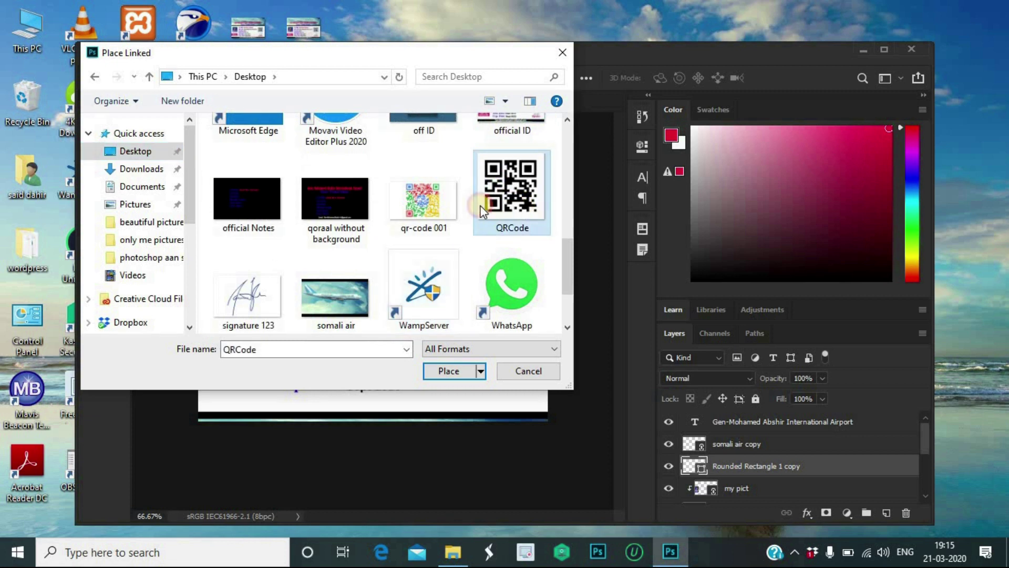
pyautogui.click(450, 370)
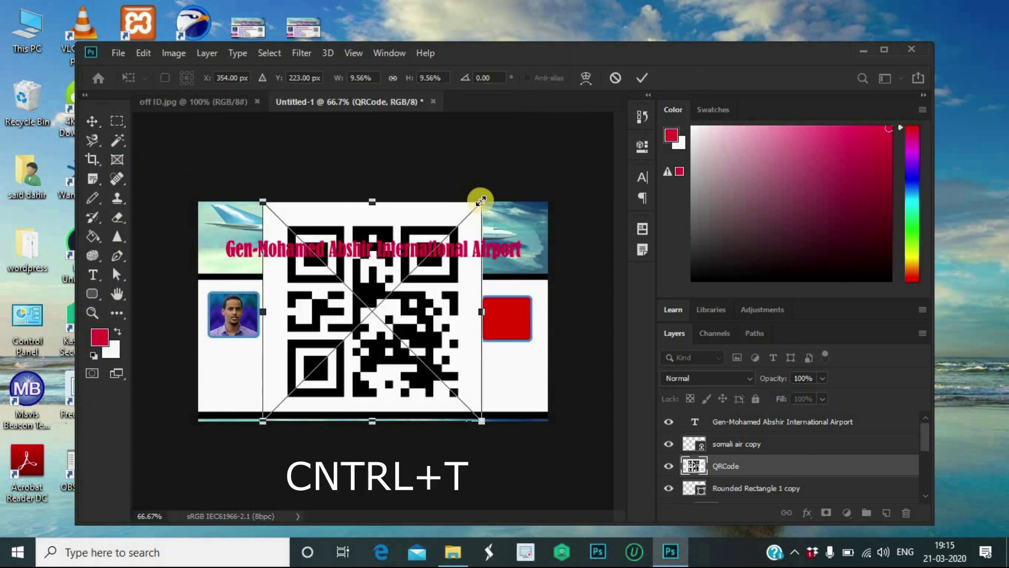
# Step: Shrink the QR code, move it onto the right red box and clip it inside
pyautogui.moveTo(483, 201); pyautogui.dragTo(384, 382)
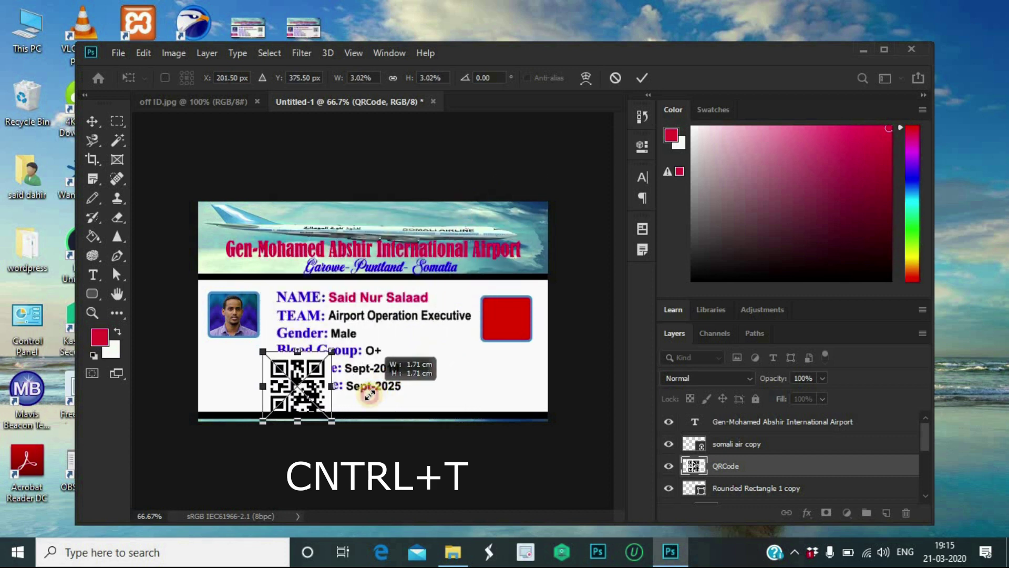
pyautogui.moveTo(384, 382); pyautogui.dragTo(365, 396)
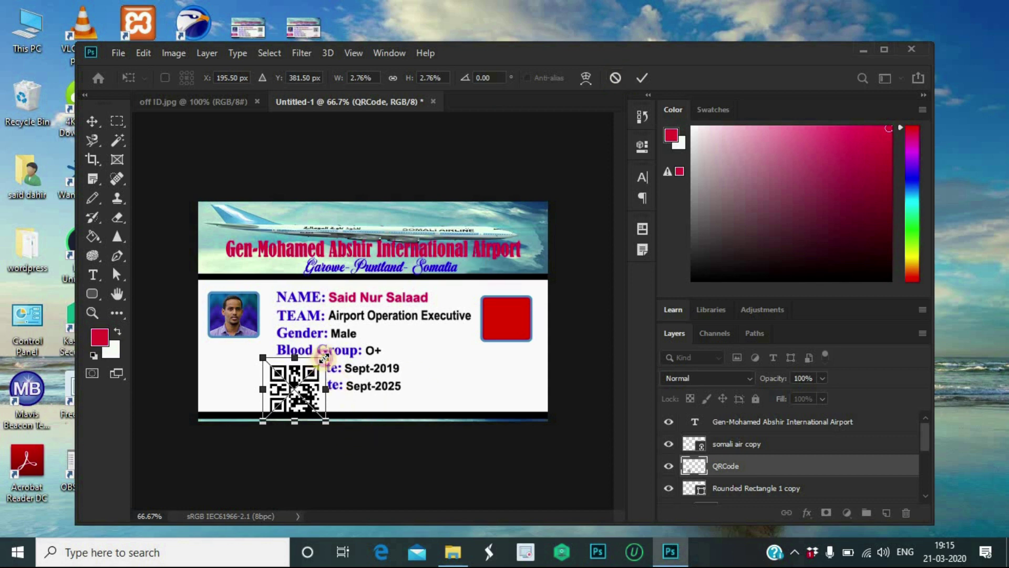
pyautogui.moveTo(325, 357); pyautogui.dragTo(322, 361)
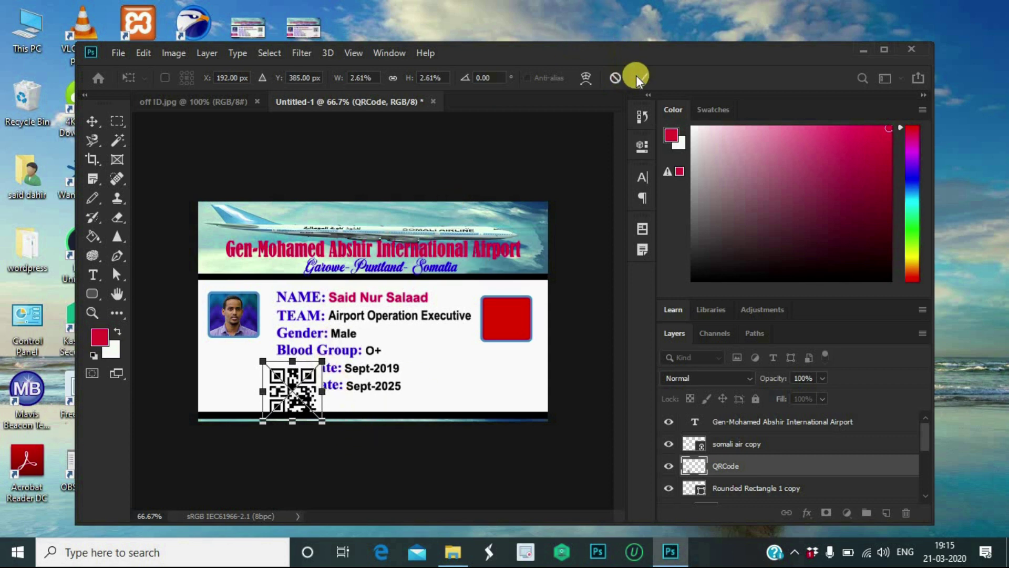
pyautogui.press('Return')
pyautogui.moveTo(300, 378); pyautogui.dragTo(524, 308)
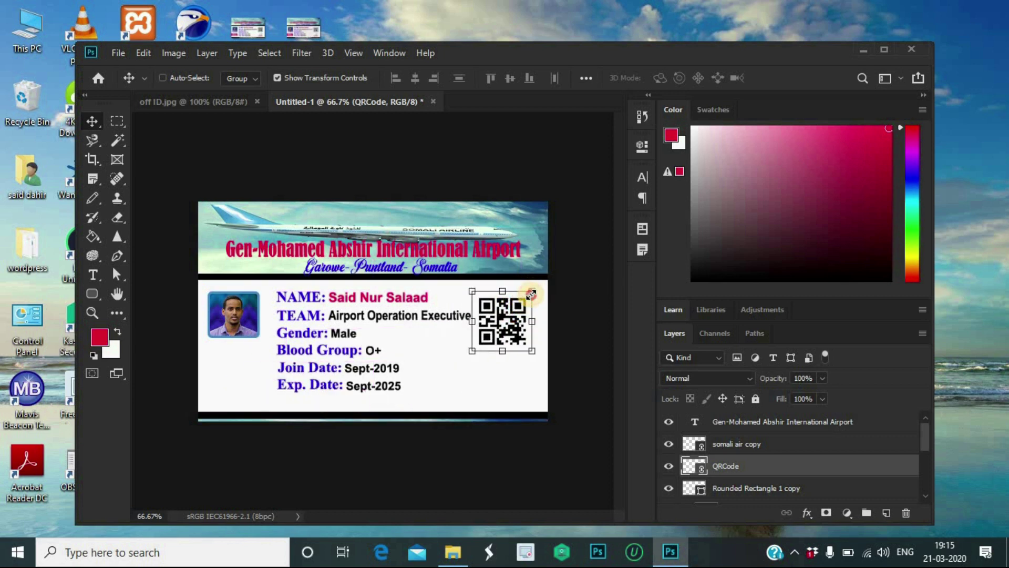
pyautogui.moveTo(532, 291); pyautogui.dragTo(530, 296)
pyautogui.click(641, 78)
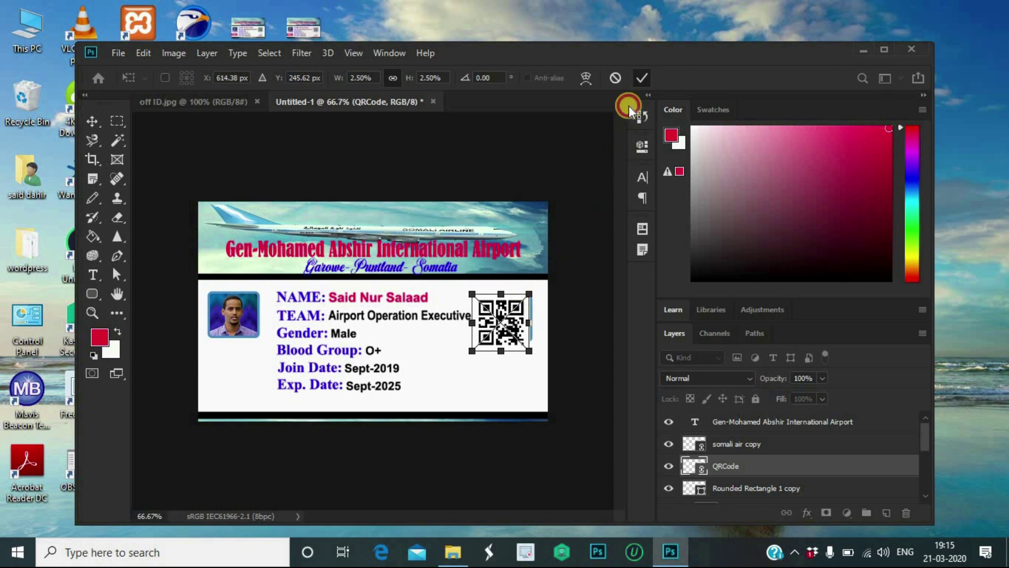
pyautogui.press('Right')
pyautogui.press('Right')
pyautogui.press('Right')
pyautogui.press('Right')
pyautogui.press('Right')
pyautogui.press('Right')
pyautogui.press('Right')
pyautogui.press('Right')
pyautogui.press('Right')
pyautogui.press('Right')
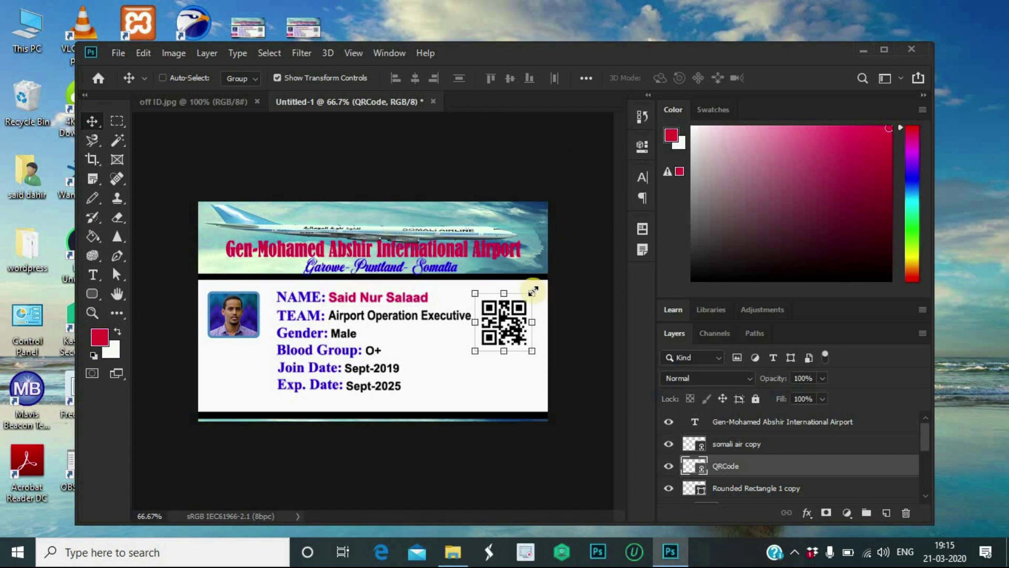
pyautogui.keyDown('alt'); pyautogui.click(706, 476); pyautogui.keyUp('alt')
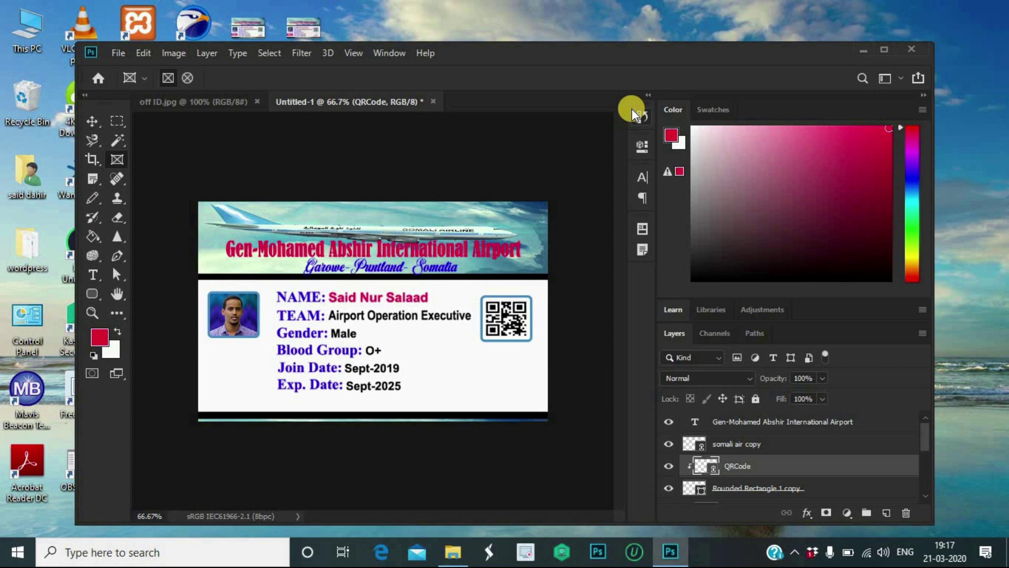
pyautogui.click(93, 293)
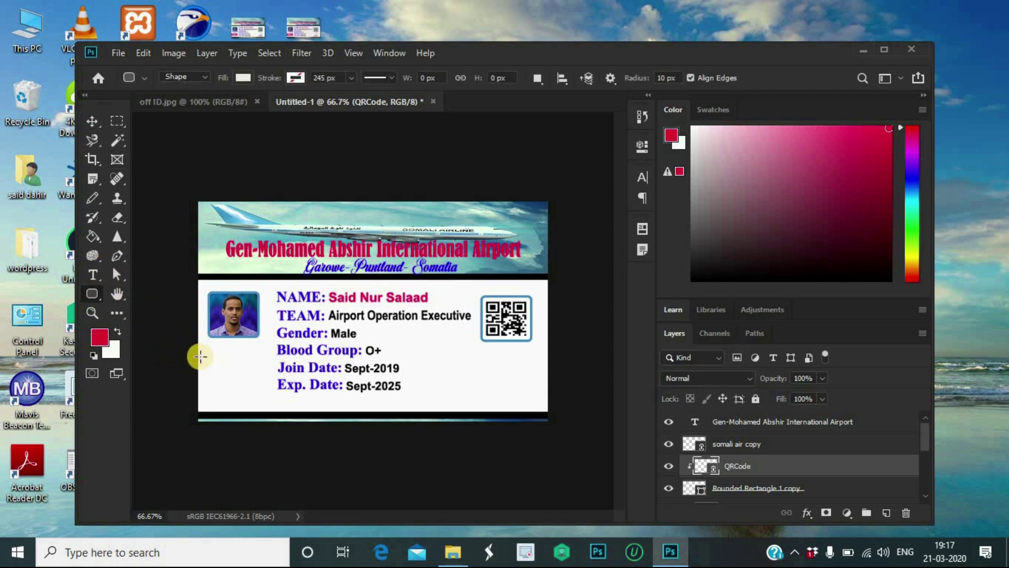
# Step: Draw a crimson-filled rounded rectangle below the portrait
pyautogui.moveTo(200, 356); pyautogui.dragTo(259, 380)
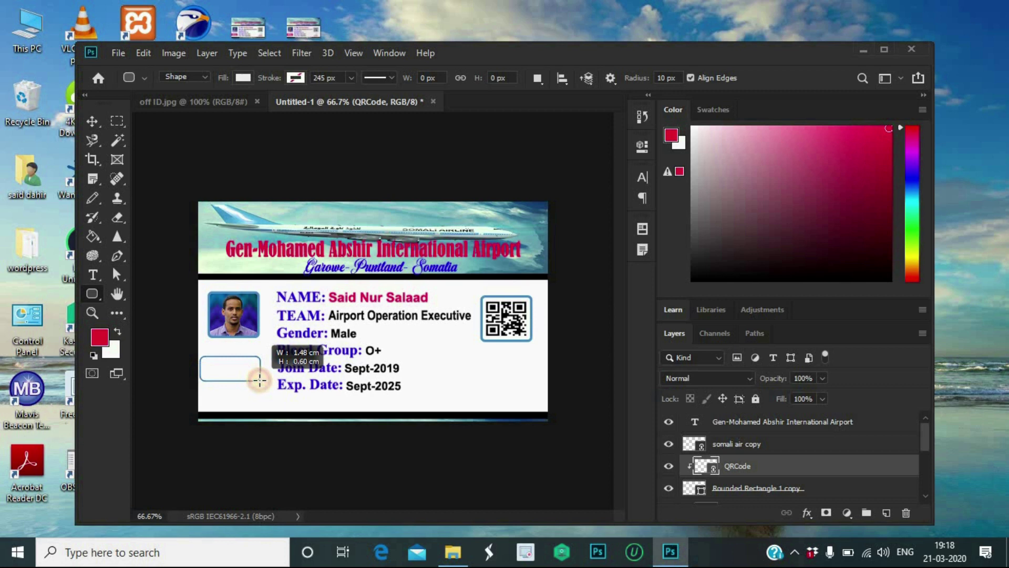
pyautogui.moveTo(260, 379); pyautogui.dragTo(259, 379)
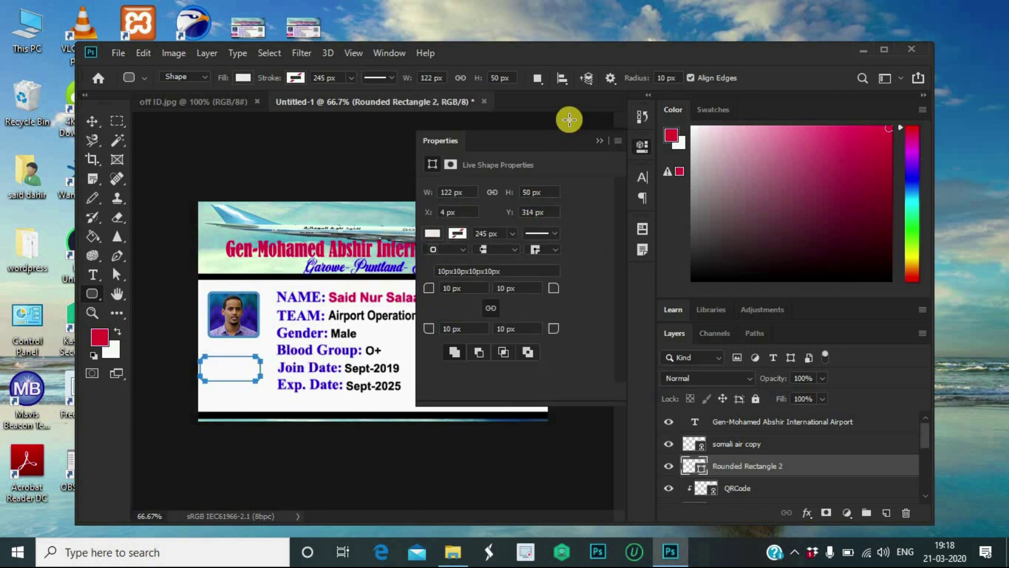
pyautogui.click(597, 140)
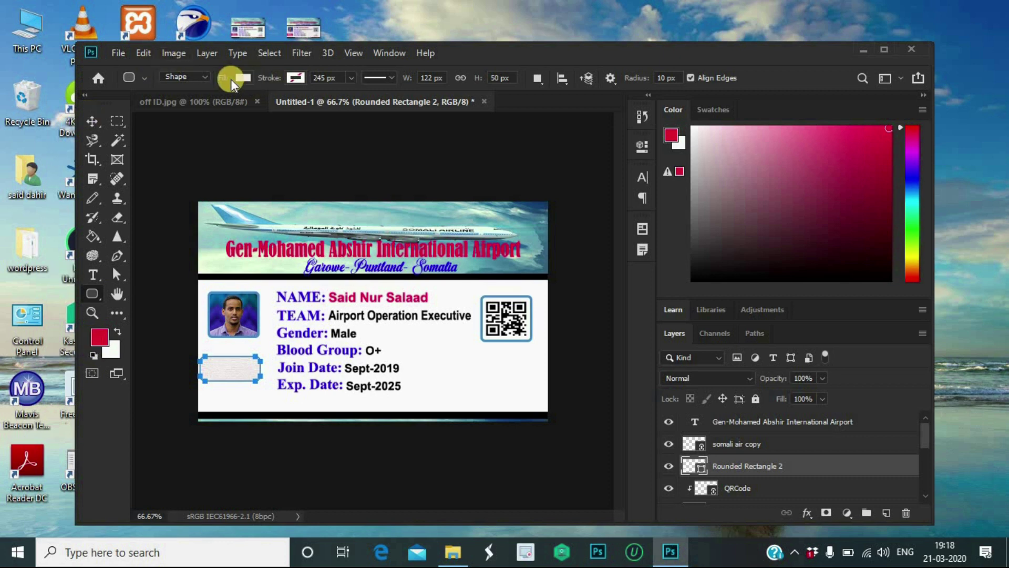
pyautogui.click(245, 77)
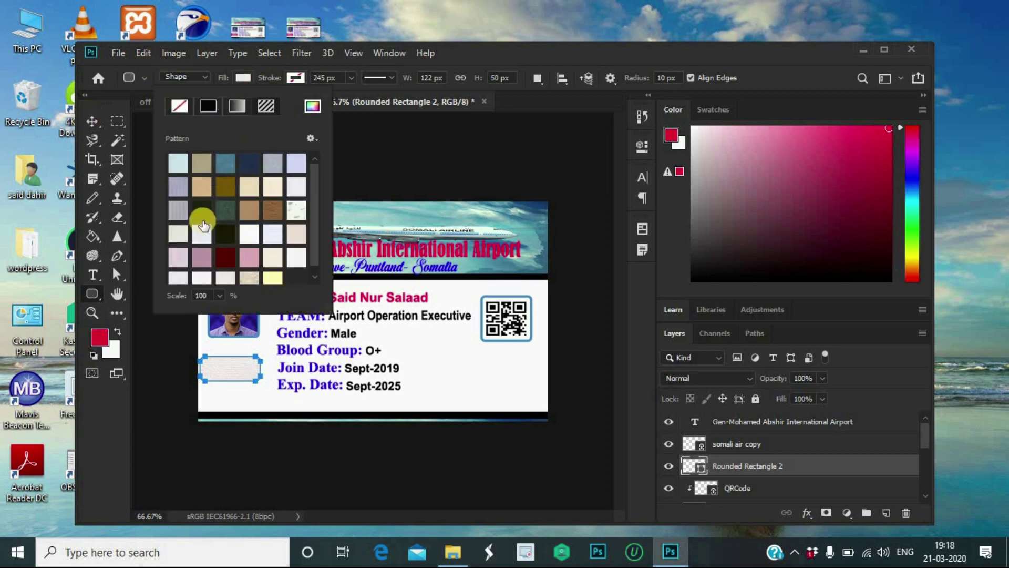
pyautogui.click(182, 102)
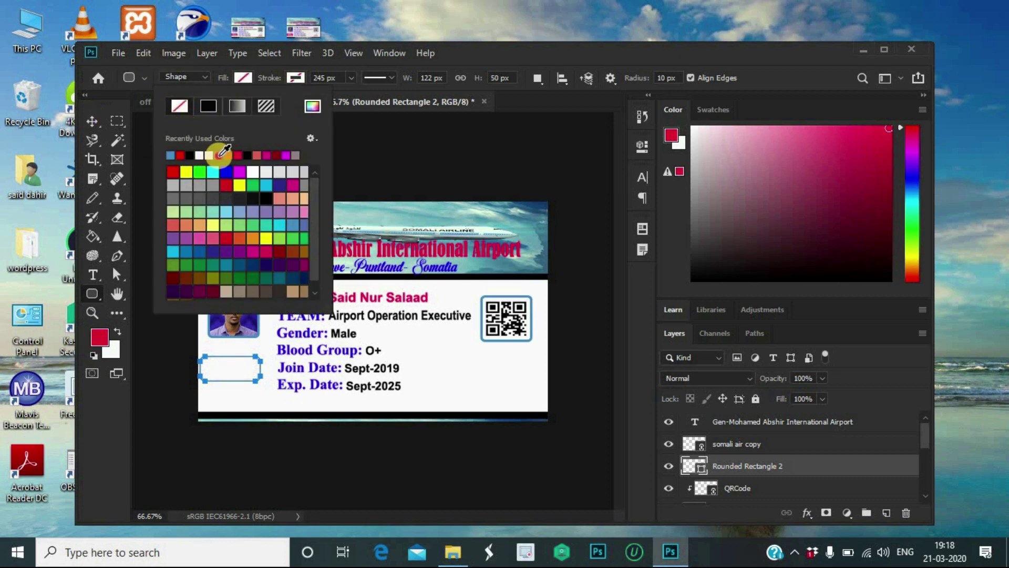
pyautogui.click(220, 155)
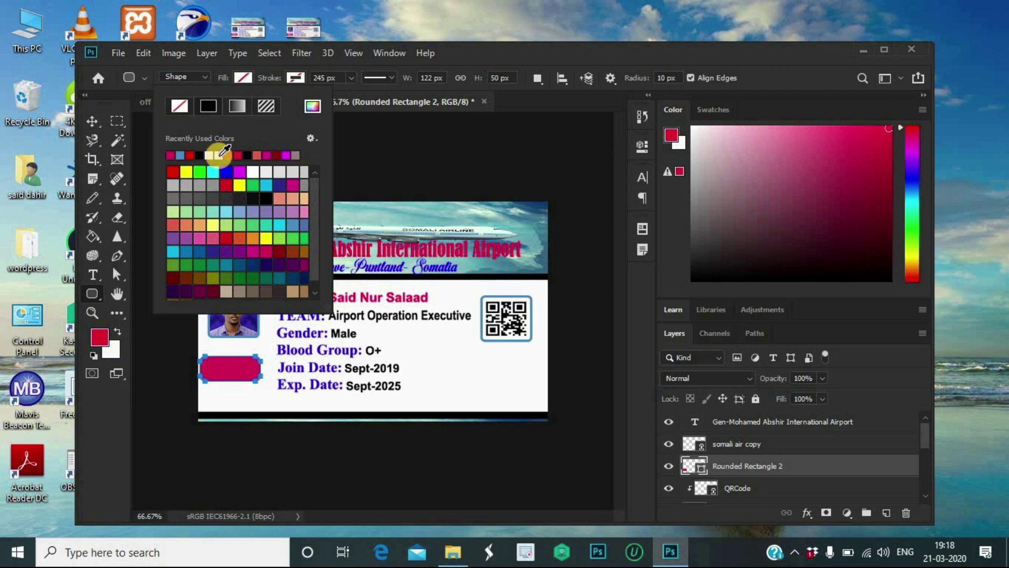
# Step: Enlarge the crimson rectangle slightly and nudge it into place left of the Join Date line
pyautogui.click(93, 120)
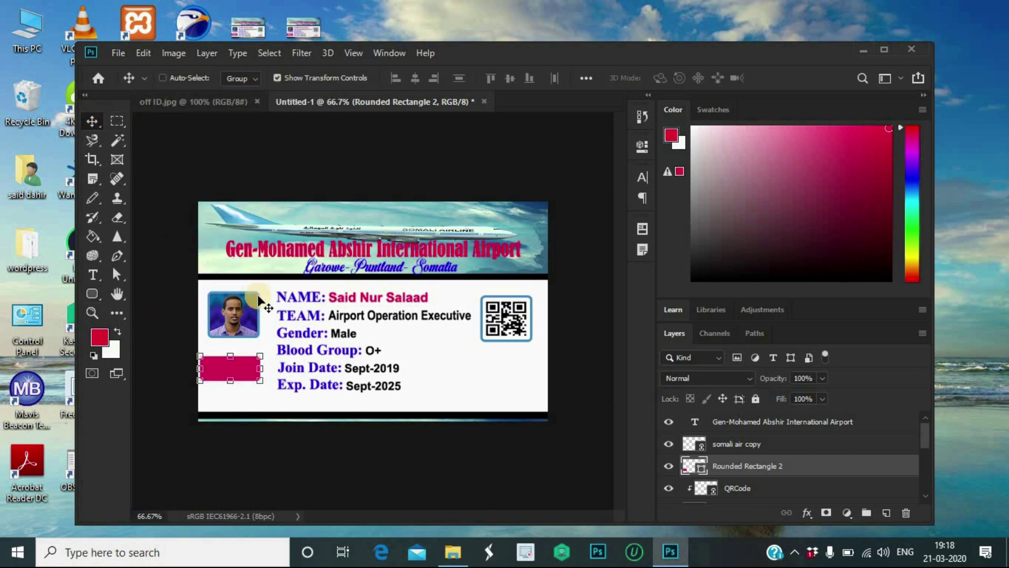
pyautogui.click(116, 158)
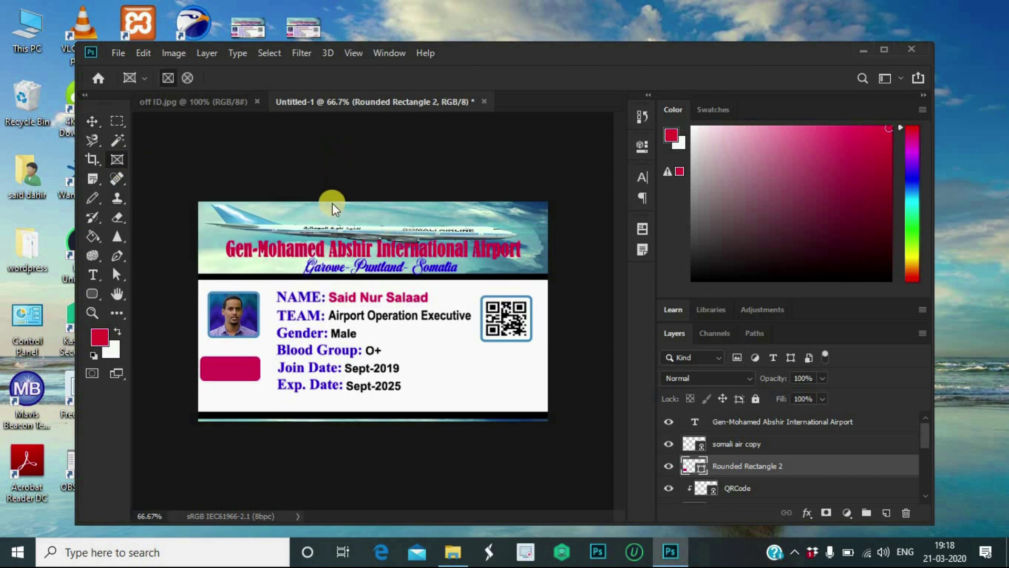
pyautogui.hotkey('ctrl', 't')
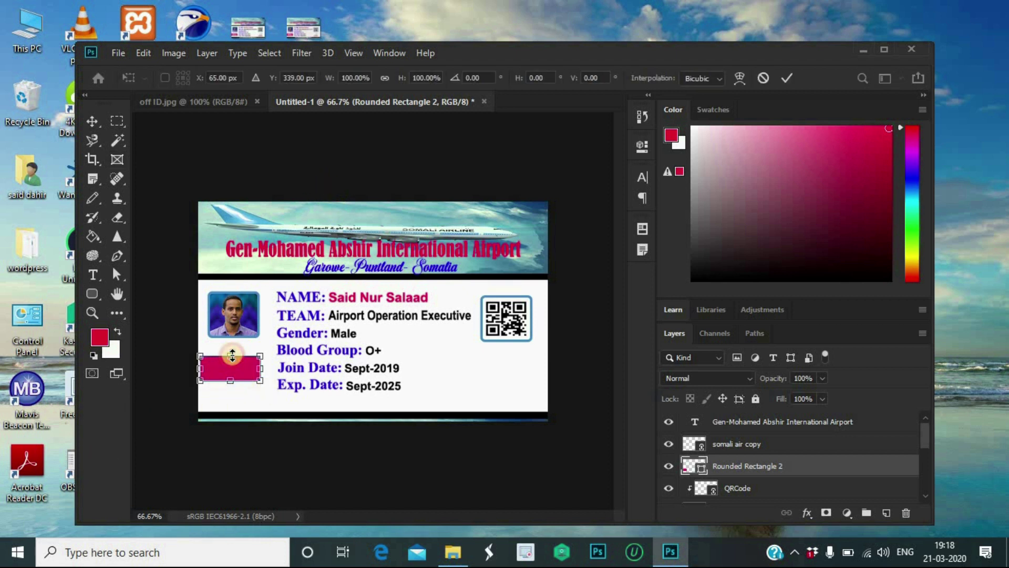
pyautogui.moveTo(233, 354); pyautogui.dragTo(234, 353)
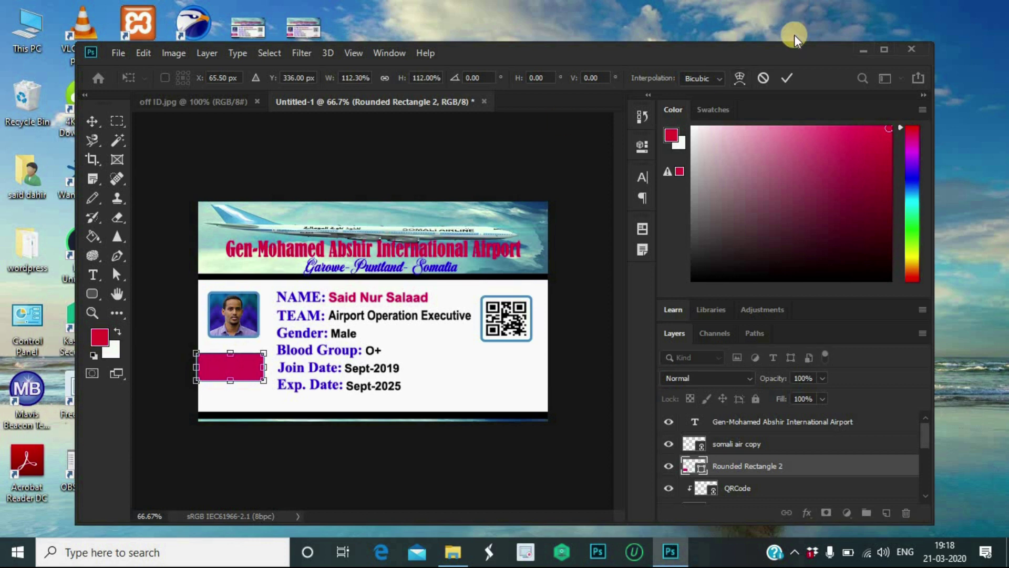
pyautogui.click(787, 77)
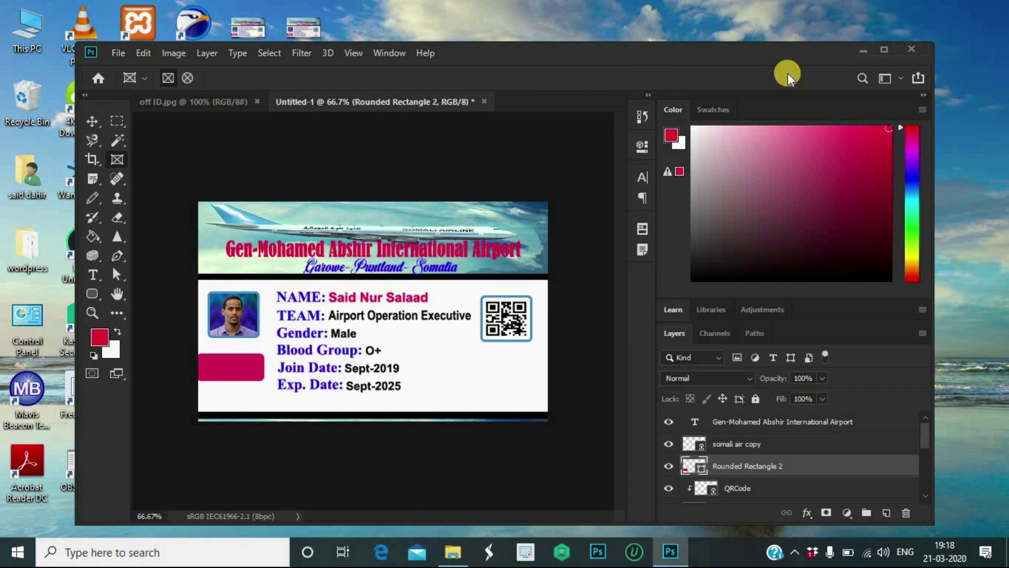
pyautogui.press('Right')
pyautogui.press('Right')
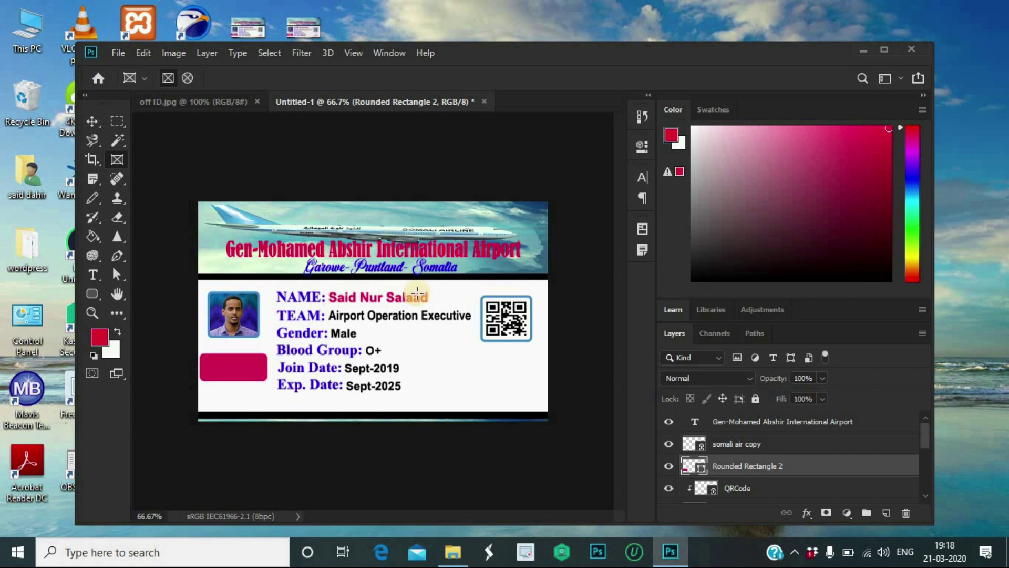
pyautogui.press('Down')
pyautogui.press('Down')
pyautogui.press('Down')
pyautogui.press('Down')
pyautogui.press('Down')
pyautogui.press('Down')
pyautogui.press('Down')
pyautogui.press('Down')
pyautogui.press('Down')
pyautogui.press('Down')
pyautogui.press('Down')
pyautogui.press('Down')
pyautogui.press('Down')
pyautogui.press('Down')
pyautogui.press('Down')
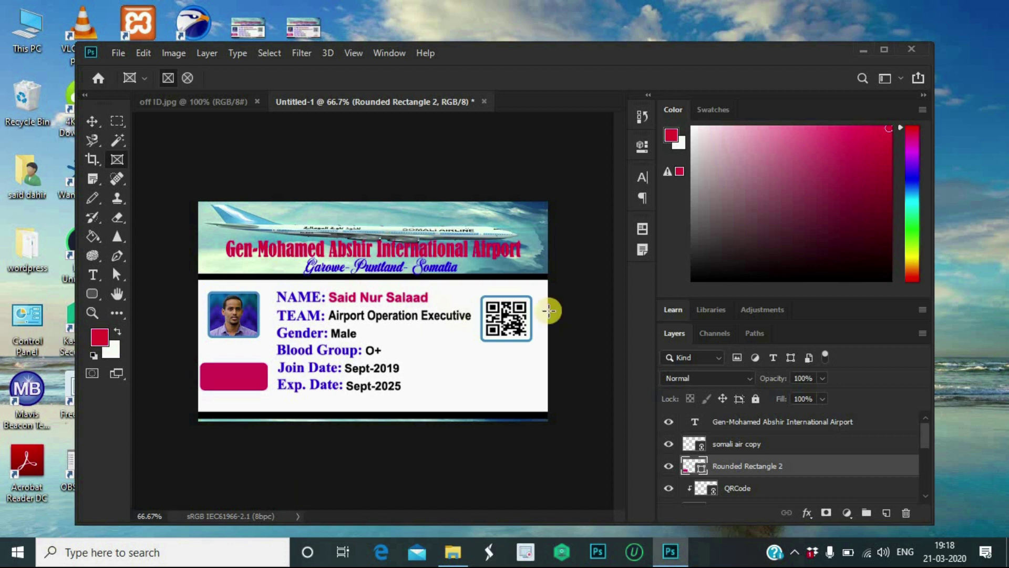
pyautogui.press('Up')
pyautogui.press('Up')
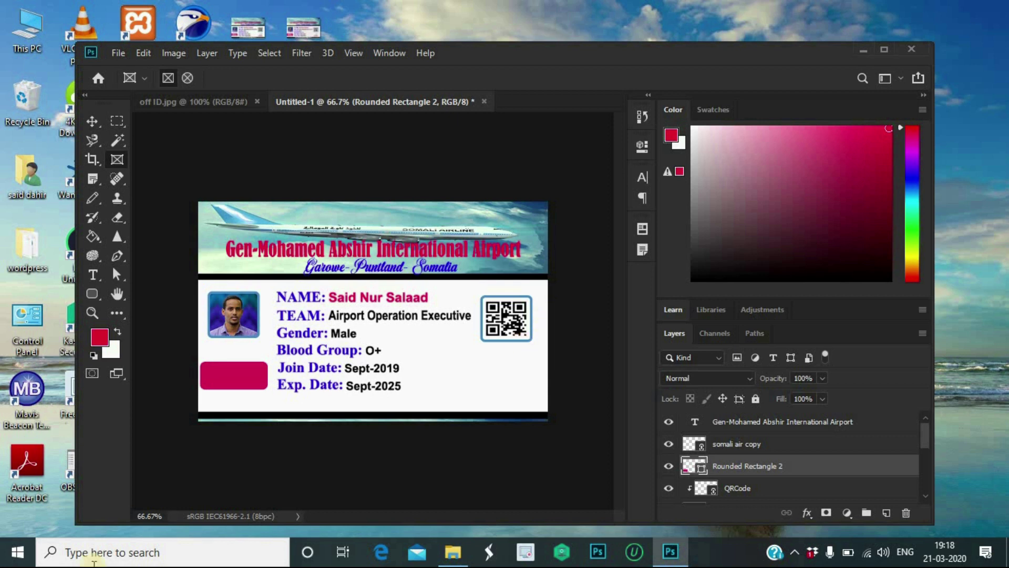
pyautogui.click(92, 274)
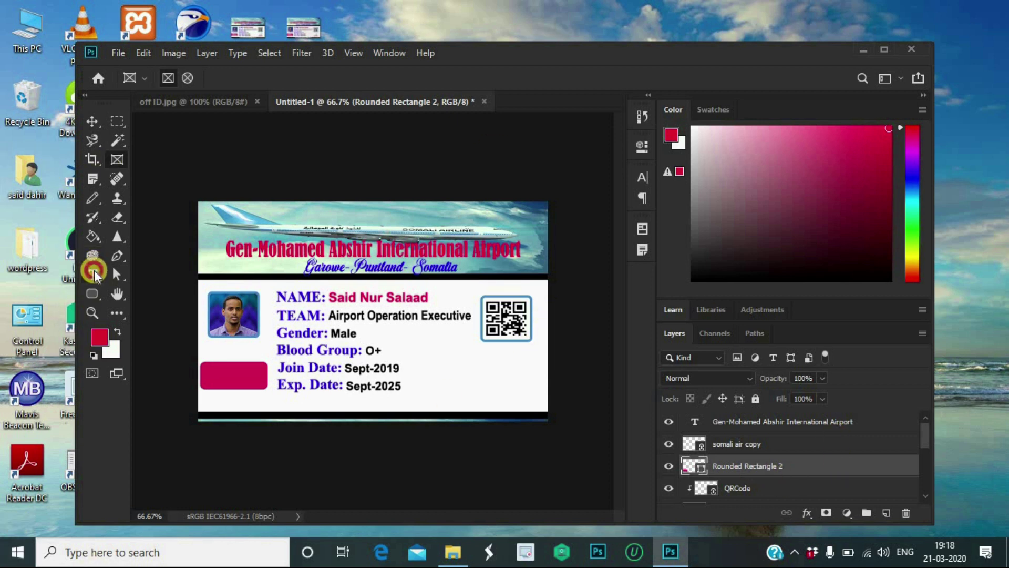
# Step: Add a white 10 pt Arial Narrow Bold 'EMP: ID' label on the crimson box
pyautogui.click(214, 368)
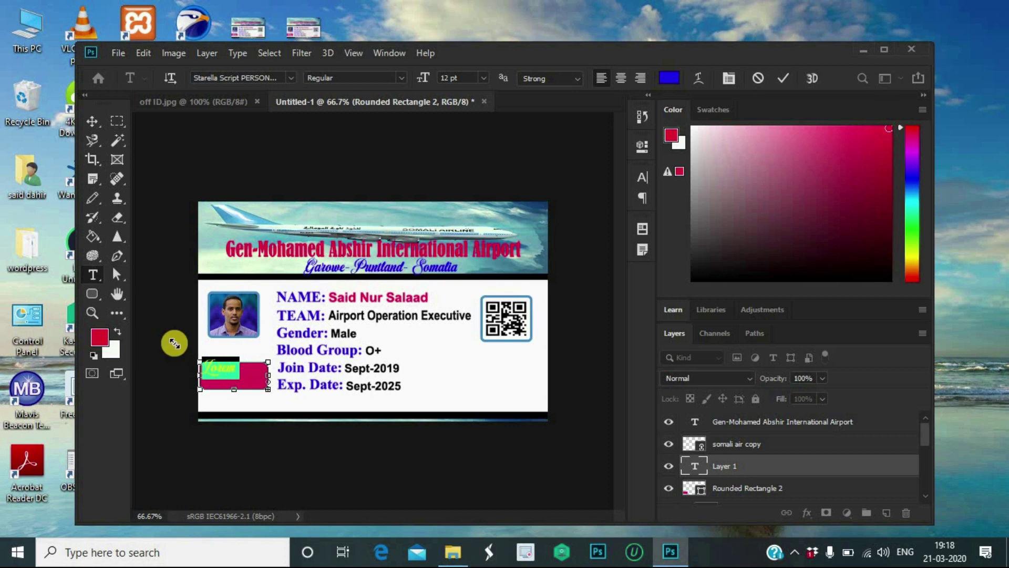
pyautogui.click(290, 78)
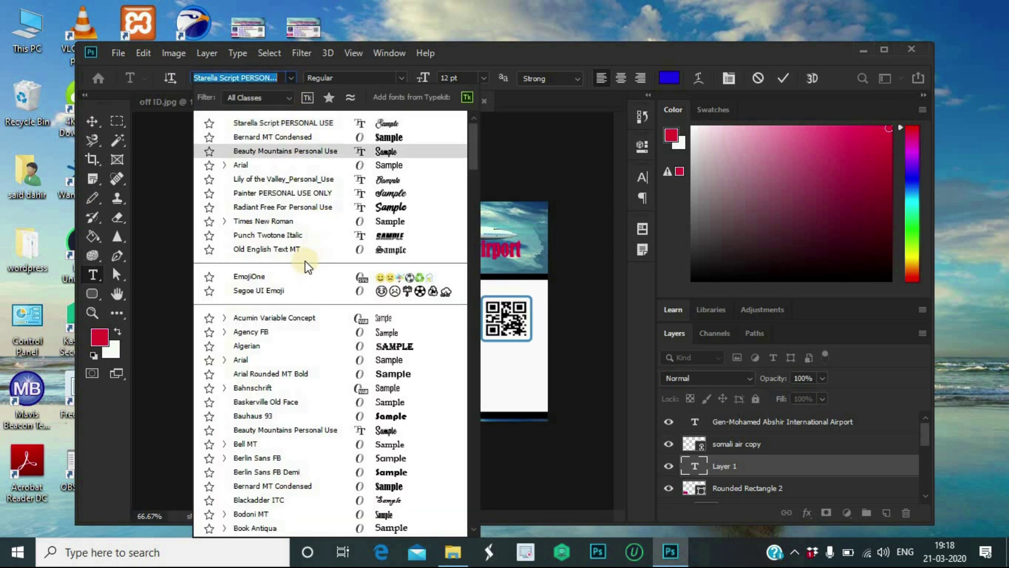
pyautogui.click(273, 165)
pyautogui.click(401, 77)
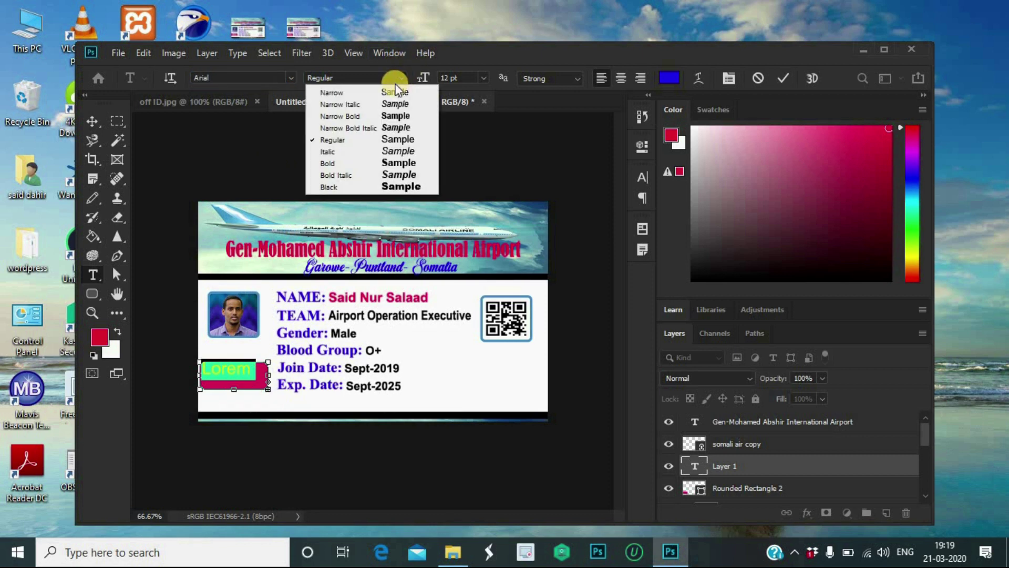
pyautogui.click(363, 116)
pyautogui.click(485, 79)
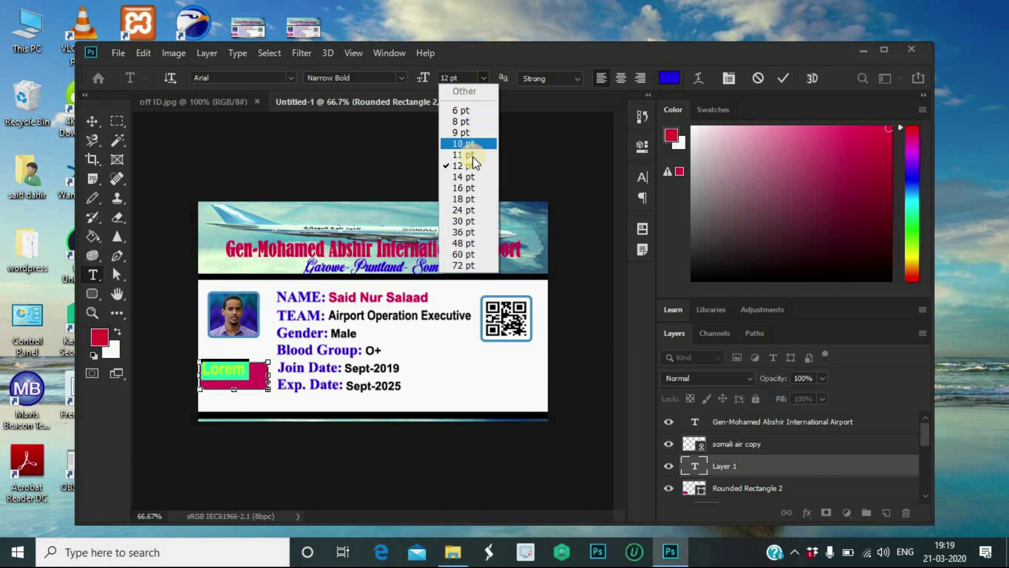
pyautogui.click(462, 123)
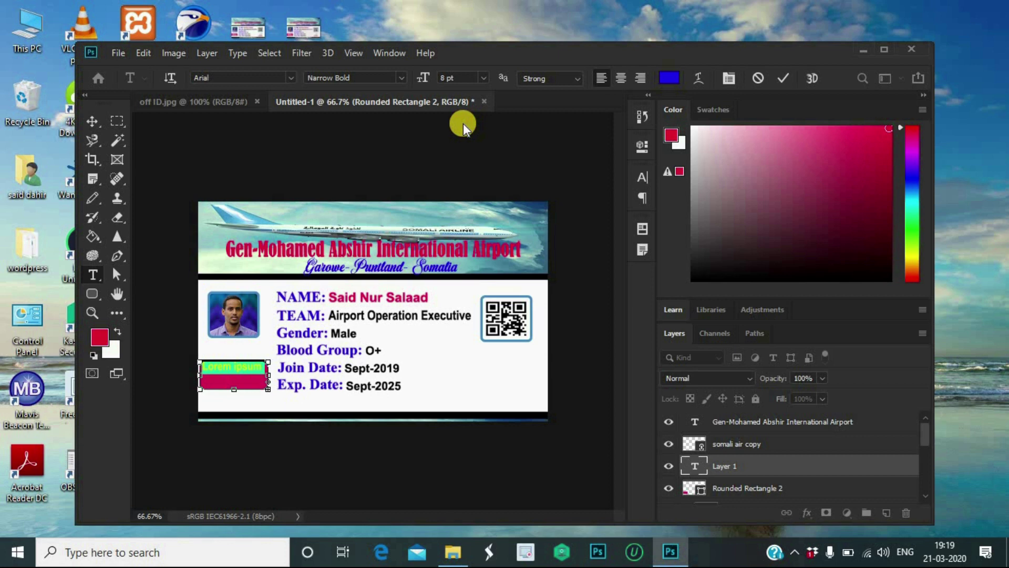
pyautogui.press('Delete')
pyautogui.write('EMP ID')
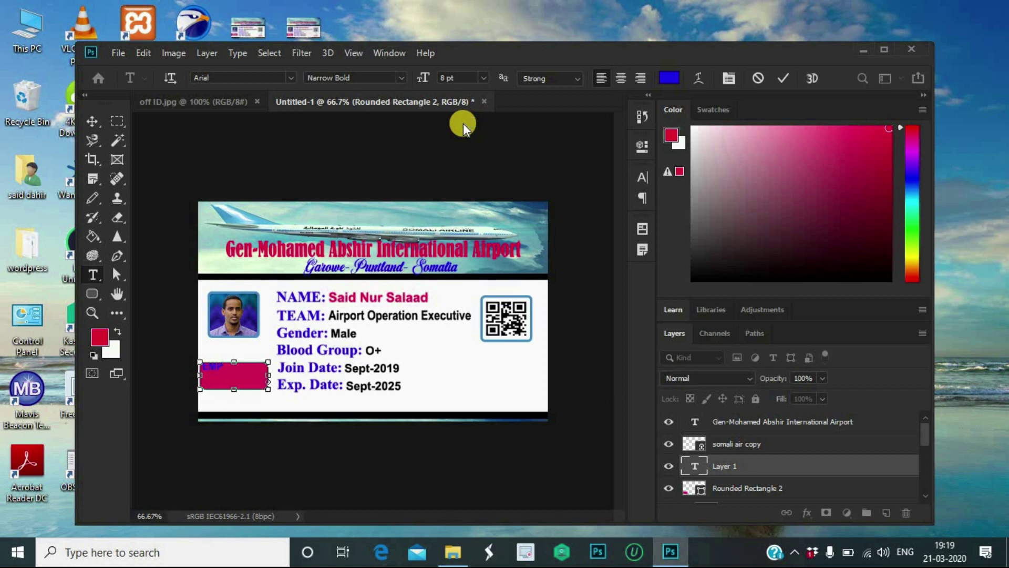
pyautogui.click(475, 147)
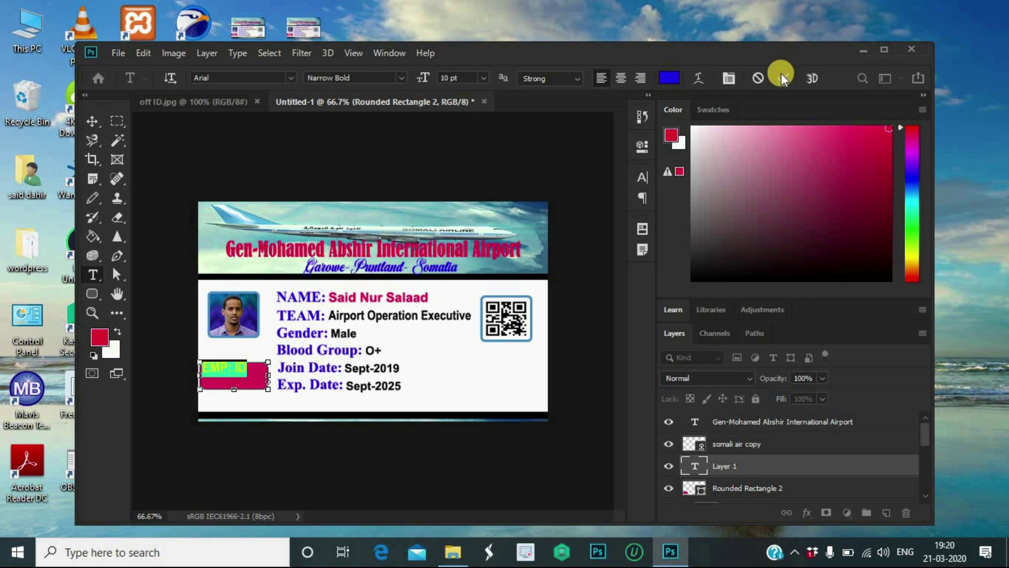
pyautogui.click(670, 79)
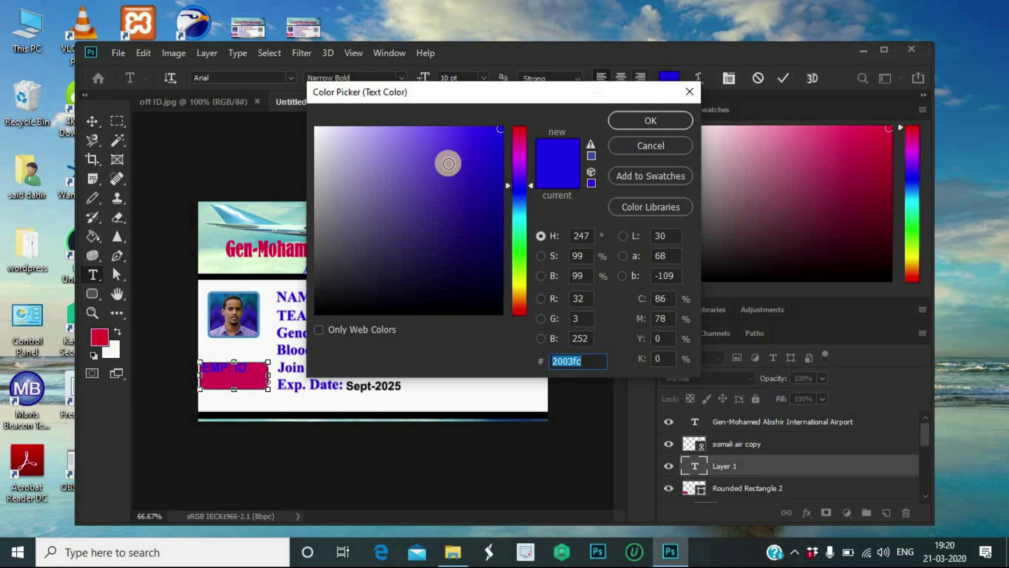
pyautogui.click(316, 127)
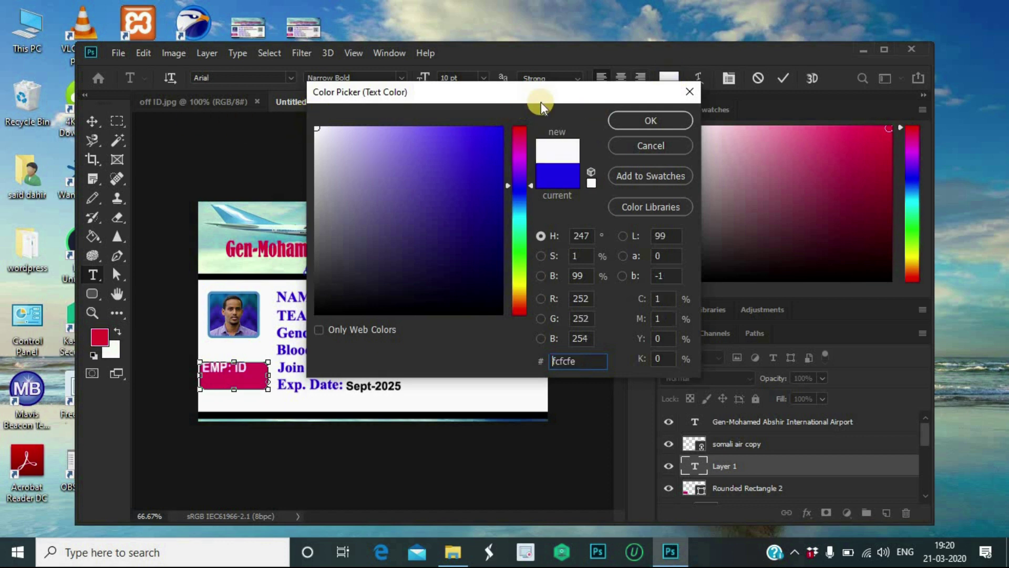
pyautogui.click(630, 114)
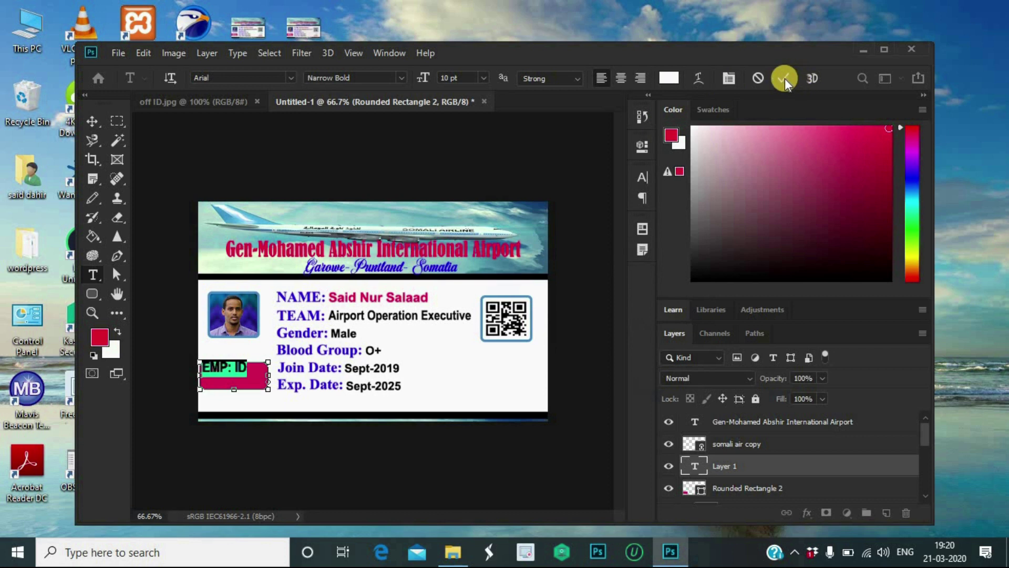
pyautogui.click(784, 78)
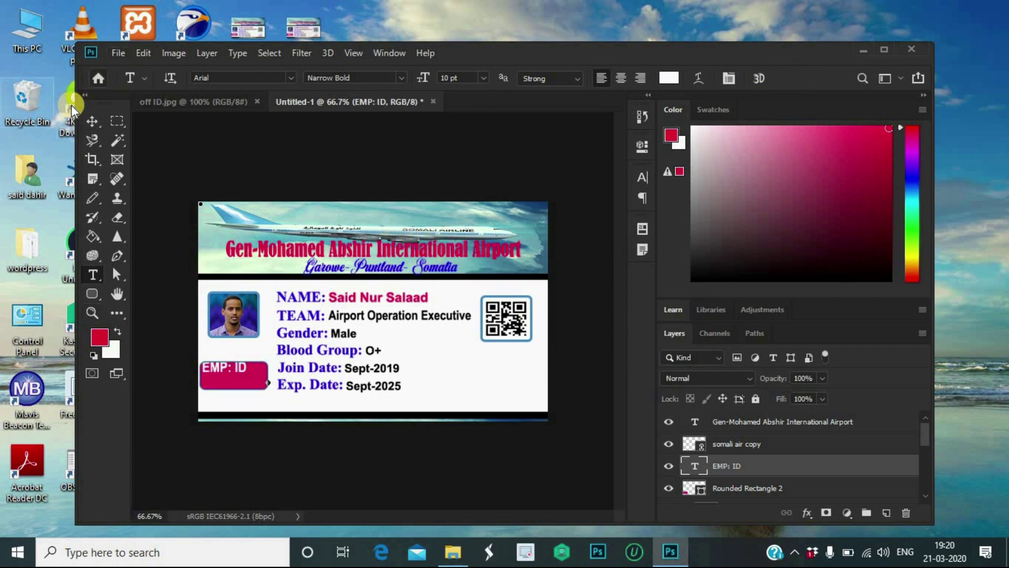
# Step: Nudge the EMP: ID label right and down, then add the employee number line beneath it
pyautogui.click(91, 122)
pyautogui.press('Right')
pyautogui.press('Right')
pyautogui.press('Right')
pyautogui.press('Right')
pyautogui.press('Right')
pyautogui.press('Right')
pyautogui.press('Right')
pyautogui.press('Right')
pyautogui.press('Right')
pyautogui.press('Right')
pyautogui.press('Right')
pyautogui.press('Right')
pyautogui.press('Right')
pyautogui.press('Right')
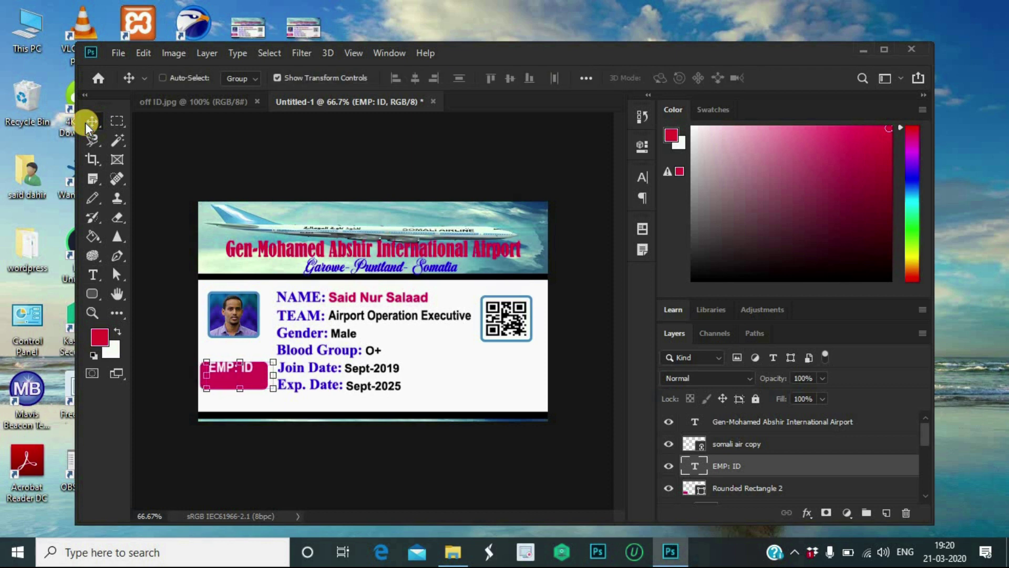
pyautogui.press('Right')
pyautogui.press('Right')
pyautogui.press('Right')
pyautogui.press('Down')
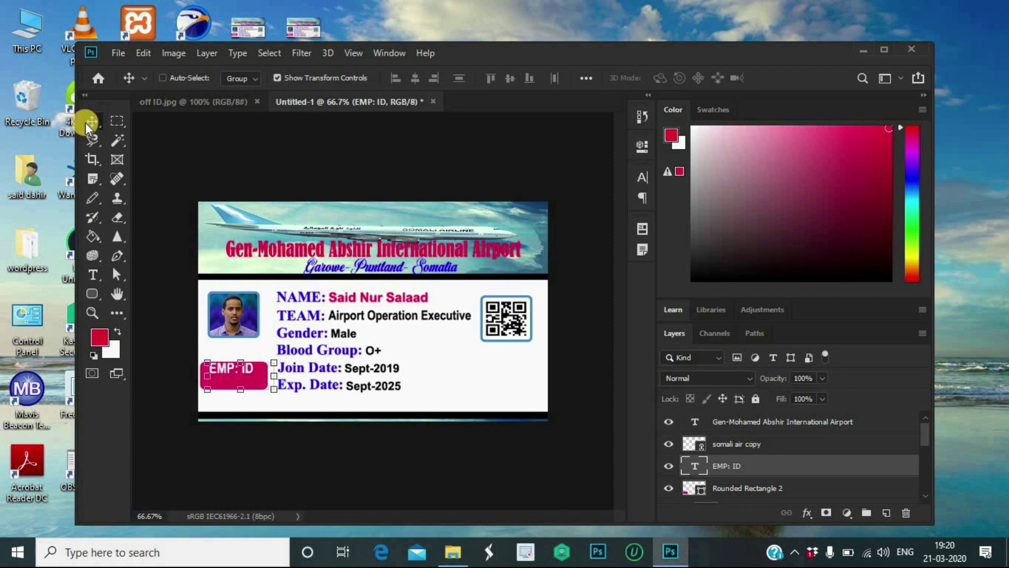
pyautogui.click(93, 274)
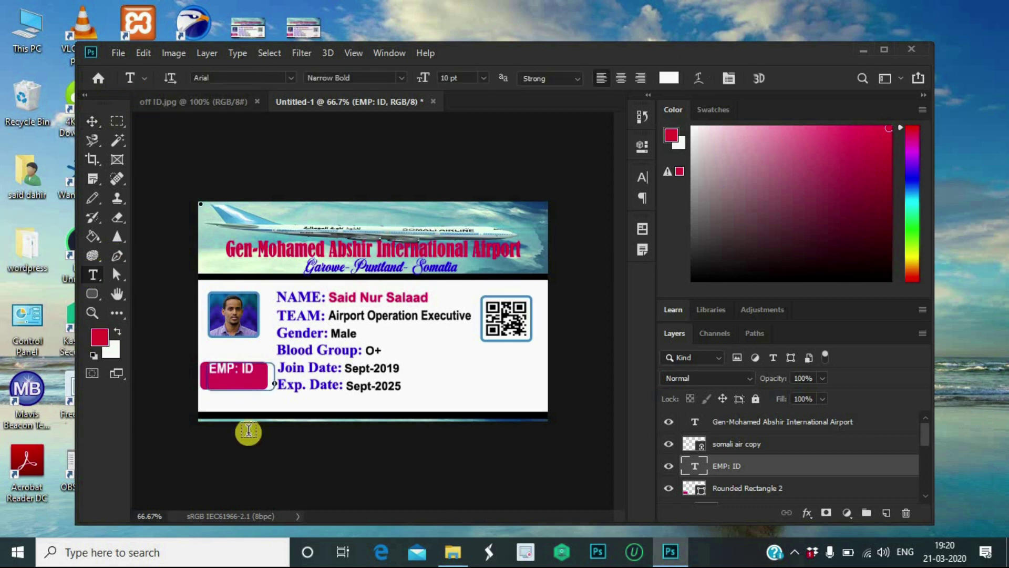
pyautogui.click(212, 382)
pyautogui.press('BackSpace')
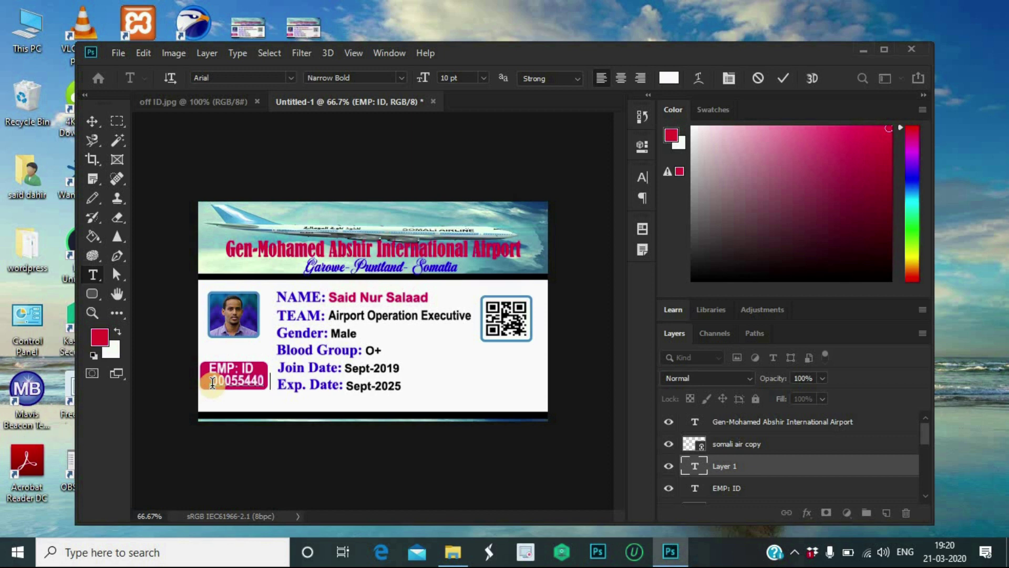
pyautogui.click(93, 120)
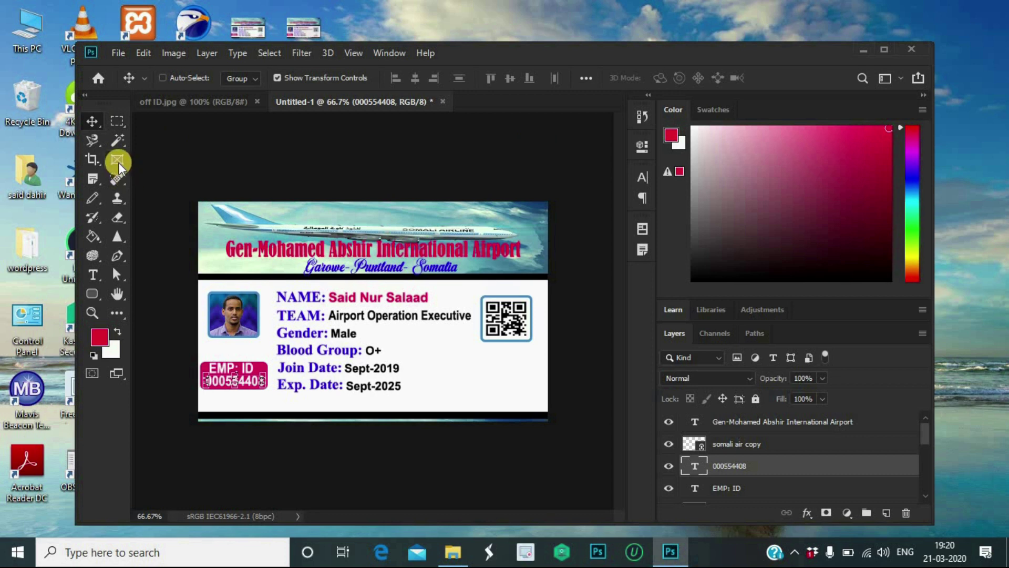
pyautogui.click(725, 488)
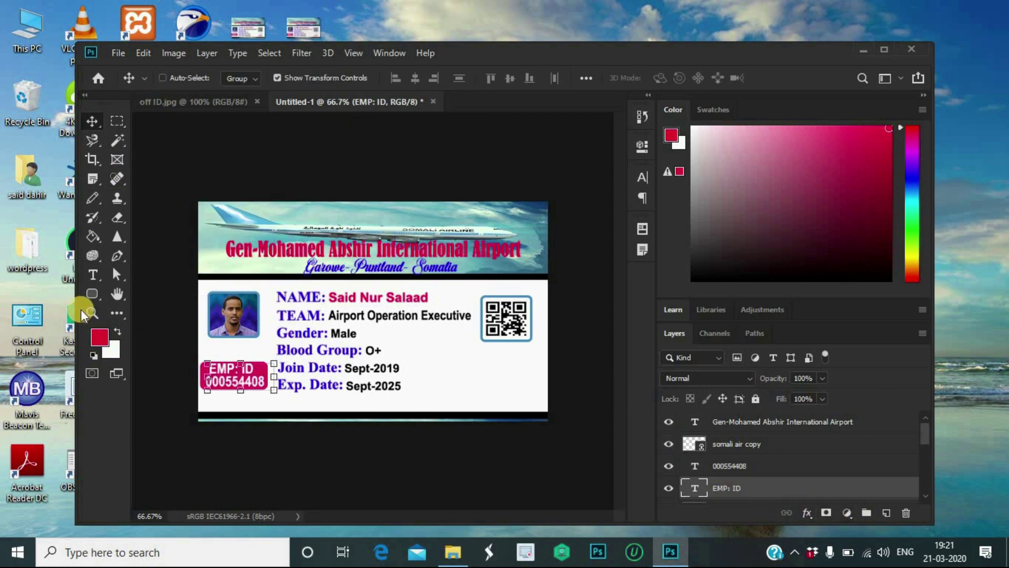
pyautogui.click(92, 275)
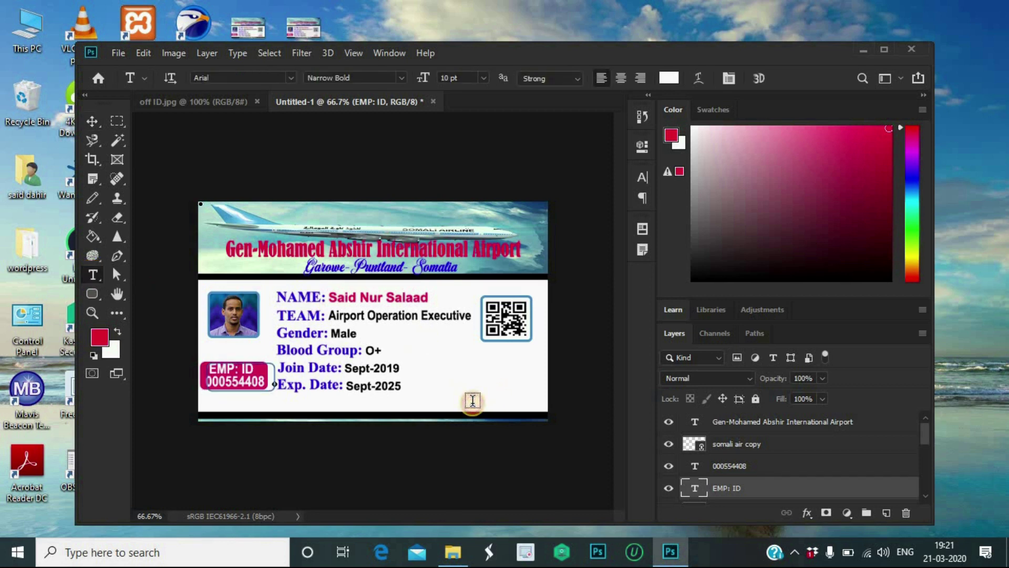
# Step: Add red (fb0242) 'Signature' text at the card's bottom right
pyautogui.click(472, 400)
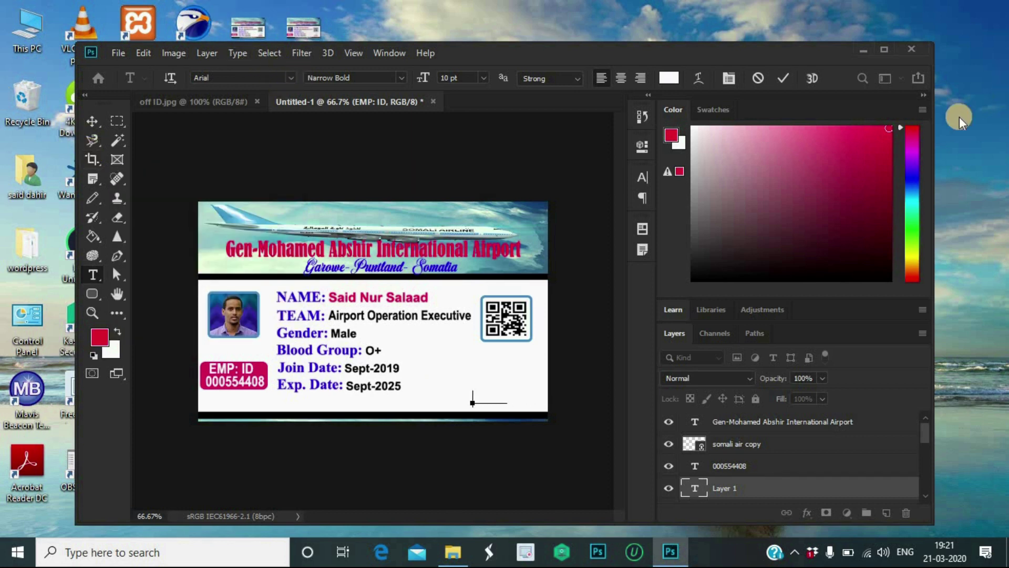
pyautogui.click(670, 80)
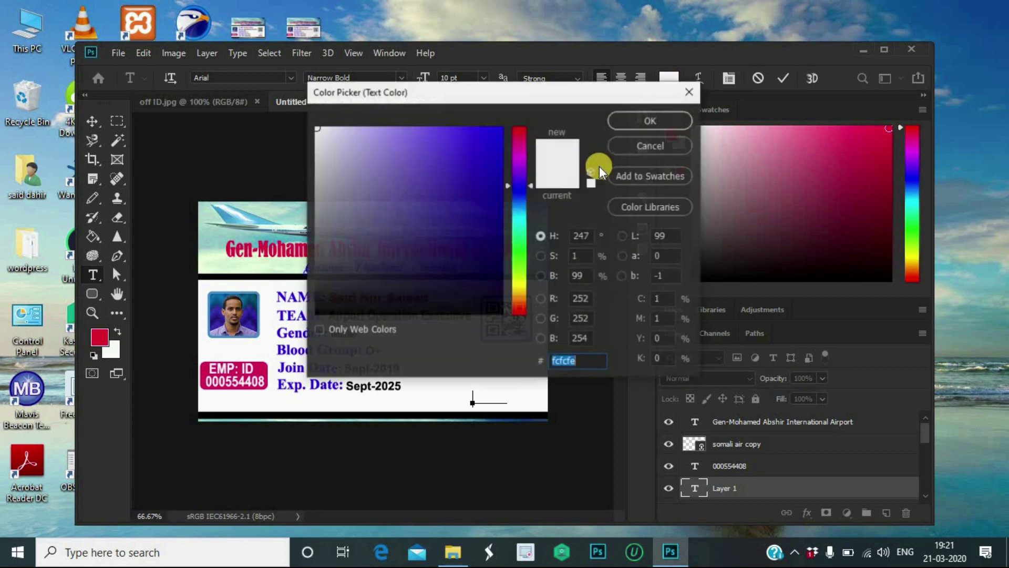
pyautogui.click(518, 134)
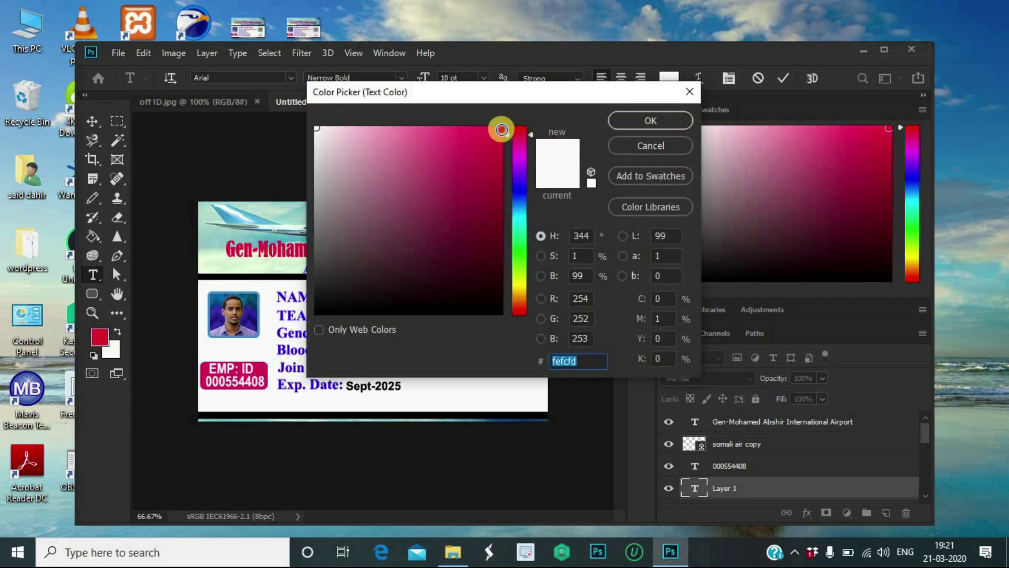
pyautogui.click(500, 129)
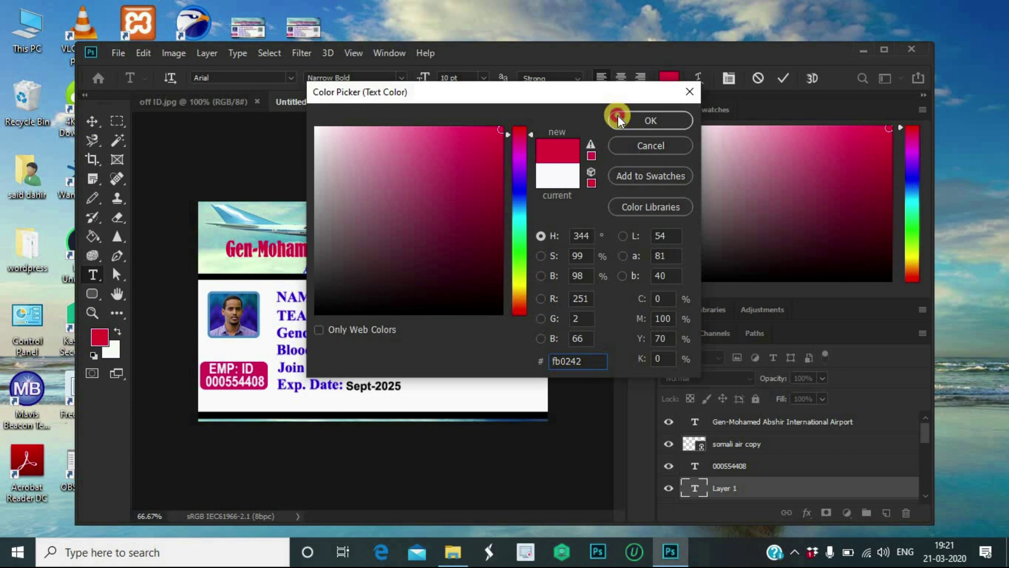
pyautogui.click(617, 115)
pyautogui.write('Sig')
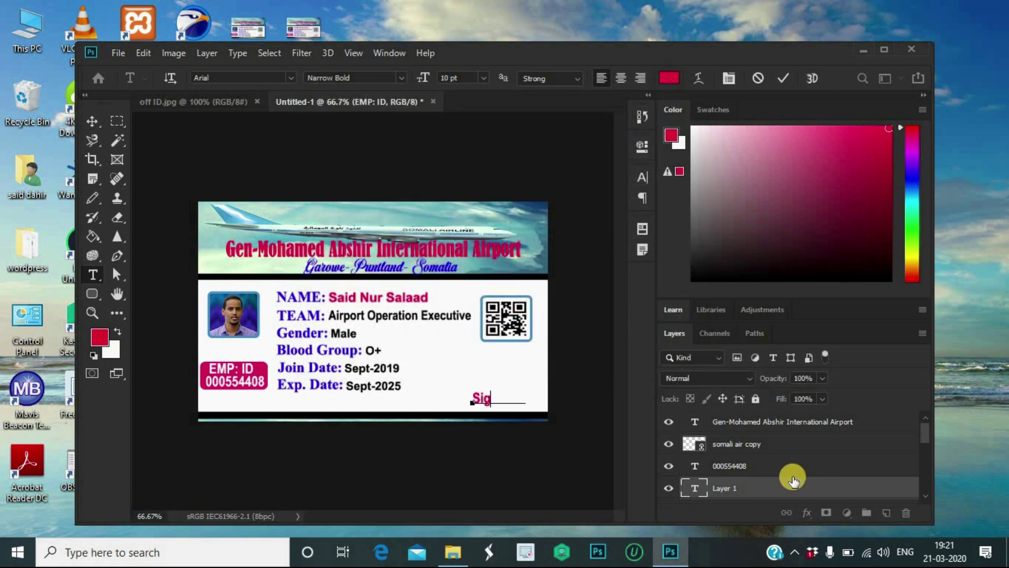
pyautogui.write('nature')
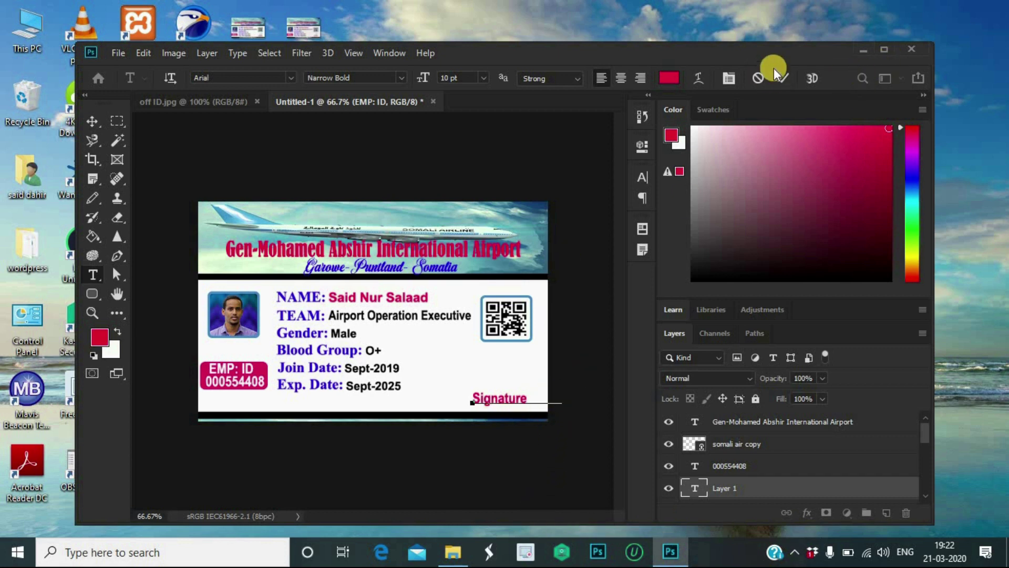
pyautogui.click(783, 79)
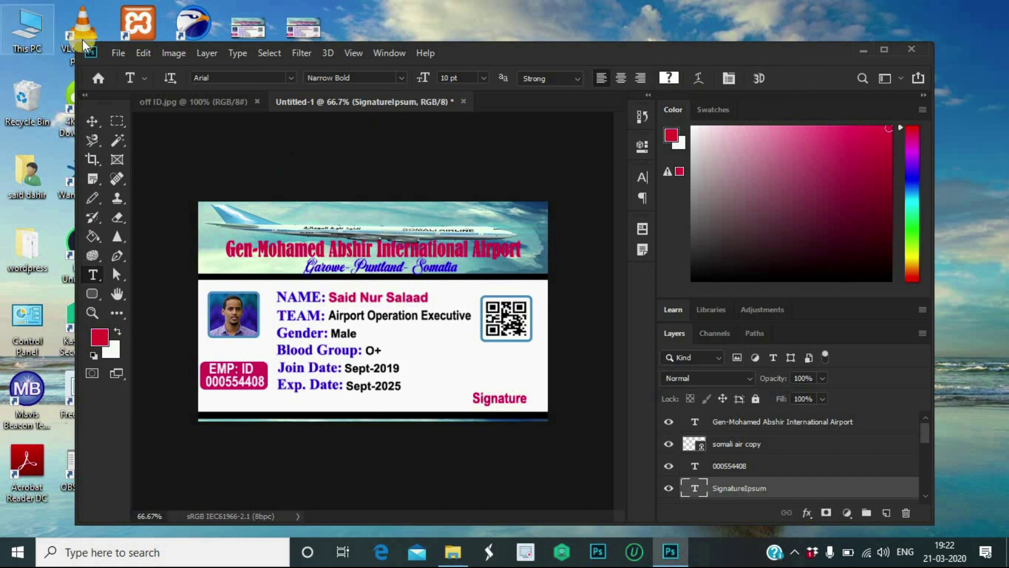
pyautogui.click(121, 52)
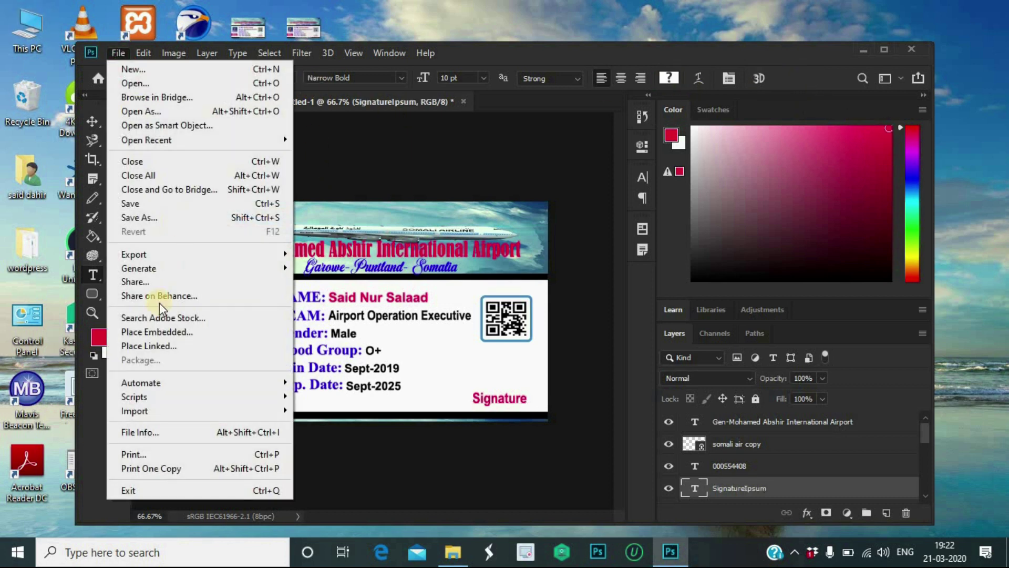
pyautogui.click(156, 341)
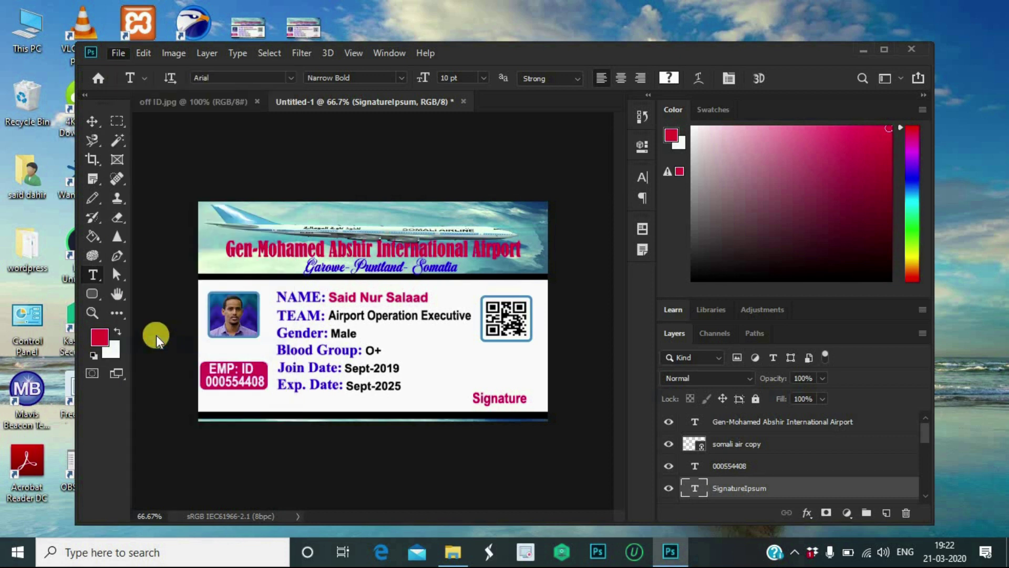
pyautogui.scroll(-5, 386, 273)
pyautogui.scroll(-2, 386, 273)
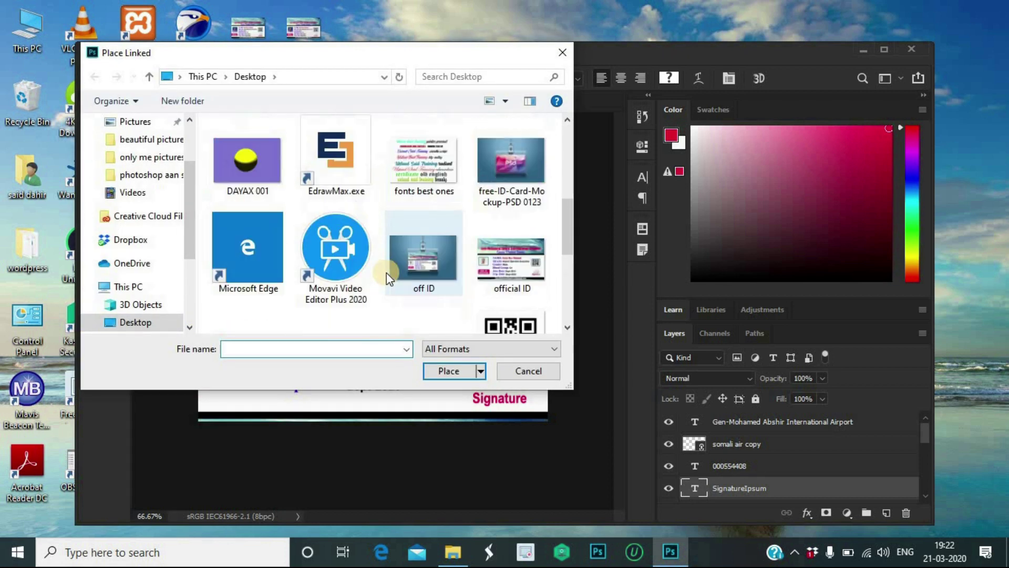
pyautogui.scroll(1, 386, 260)
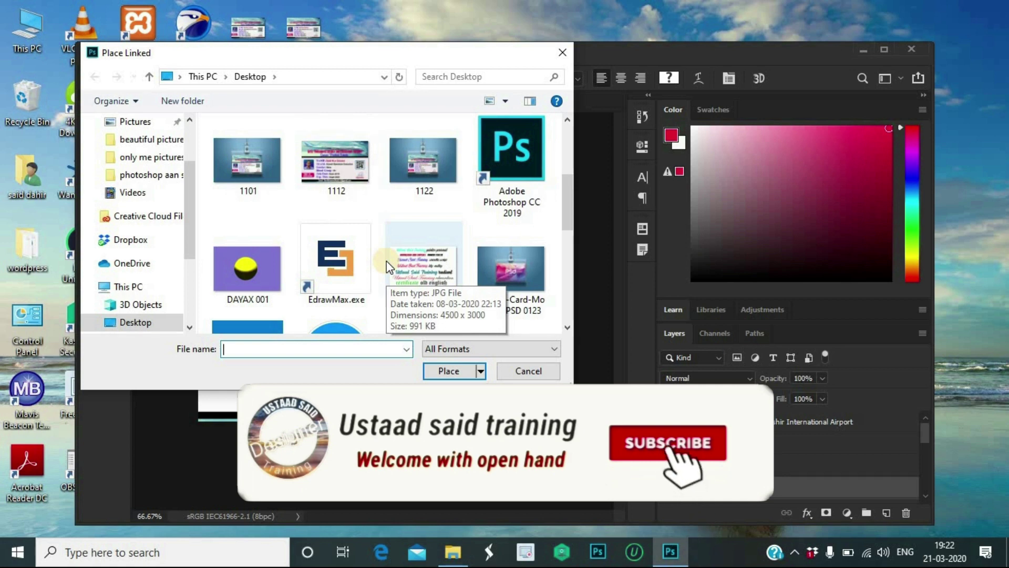
pyautogui.scroll(-3, 386, 260)
pyautogui.scroll(-2, 386, 260)
pyautogui.click(247, 297)
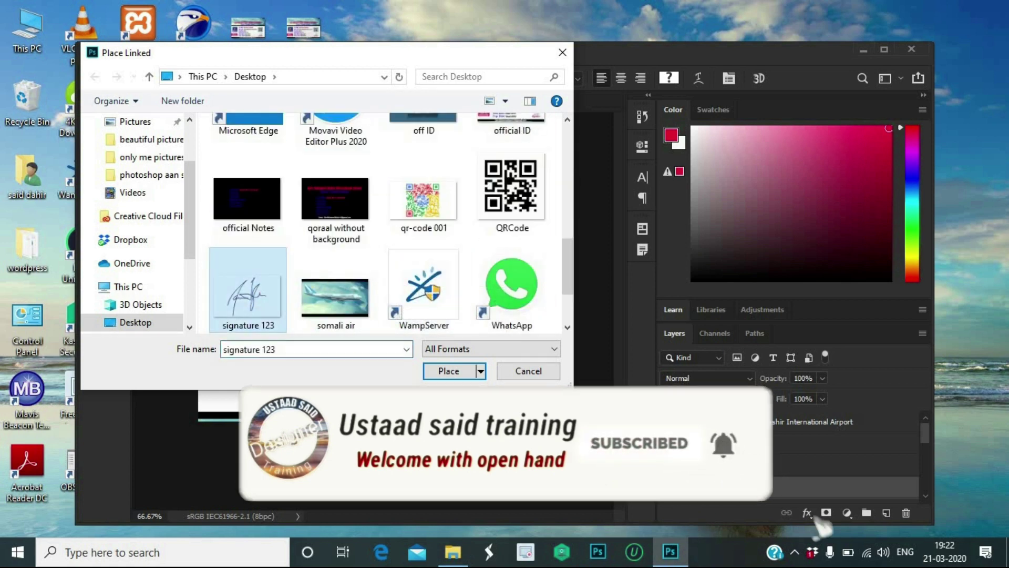
pyautogui.click(443, 371)
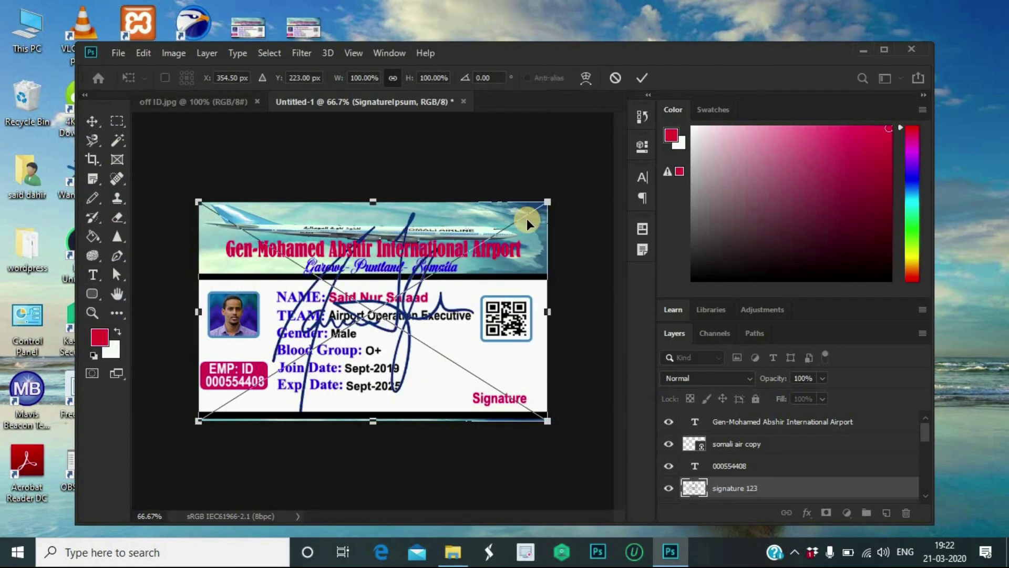
pyautogui.moveTo(537, 223); pyautogui.dragTo(237, 391)
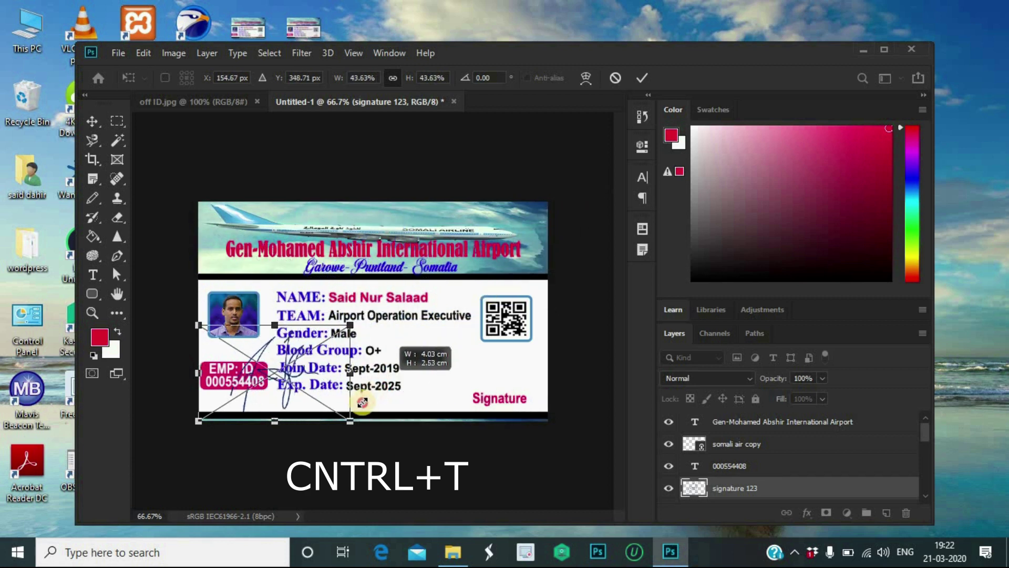
pyautogui.moveTo(237, 392)
pyautogui.mouseDown()
pyautogui.moveTo(506, 359)
pyautogui.moveTo(502, 373)
pyautogui.mouseUp()
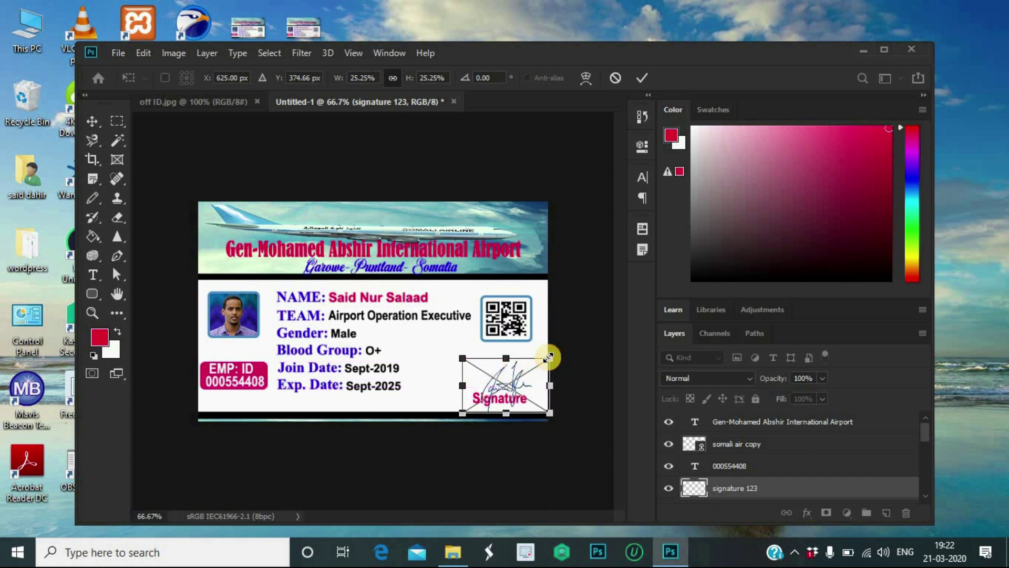
pyautogui.moveTo(550, 358); pyautogui.dragTo(545, 361)
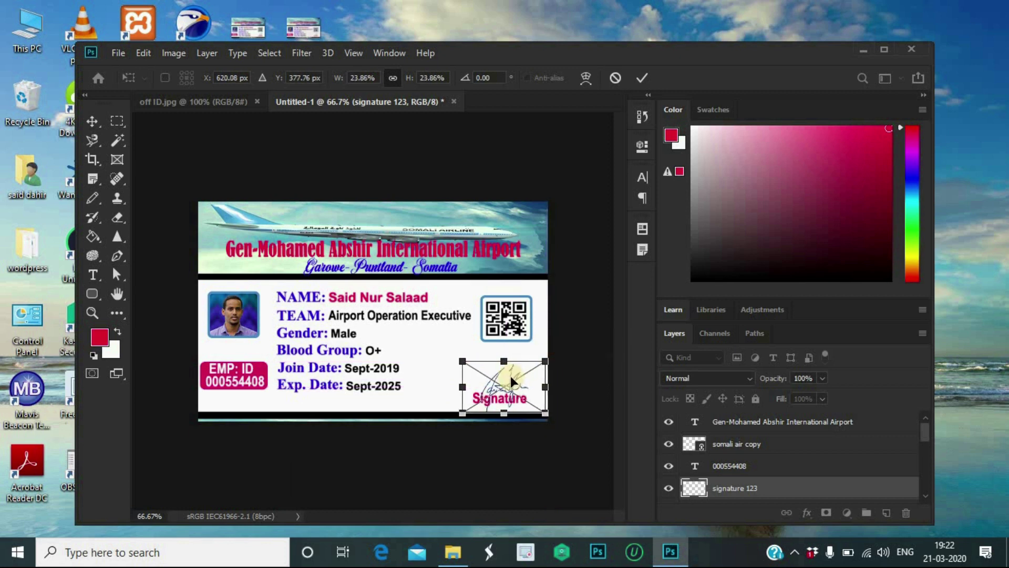
pyautogui.click(118, 161)
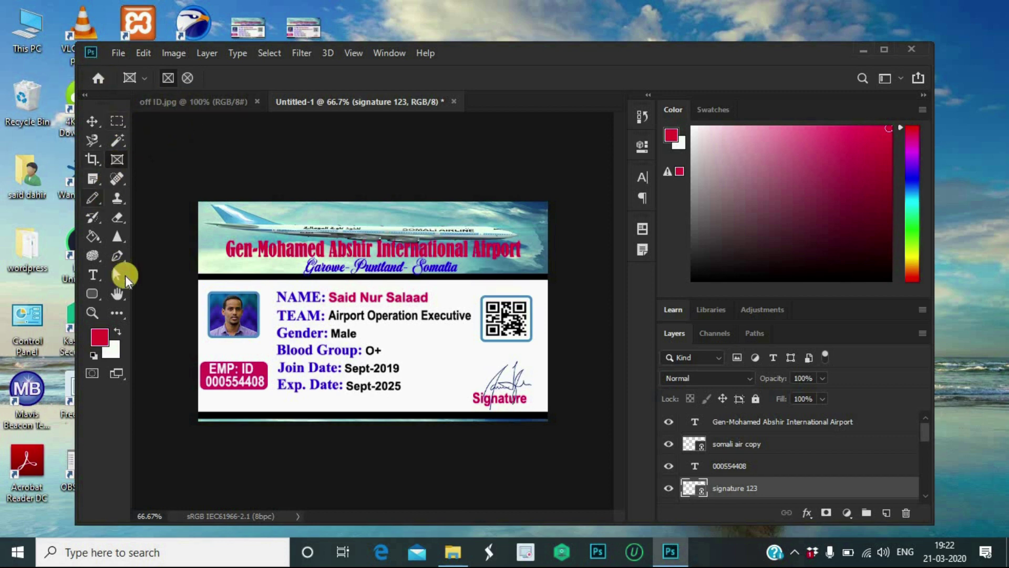
# Step: Add a white text line with the email address on the card's bottom strip
pyautogui.click(93, 274)
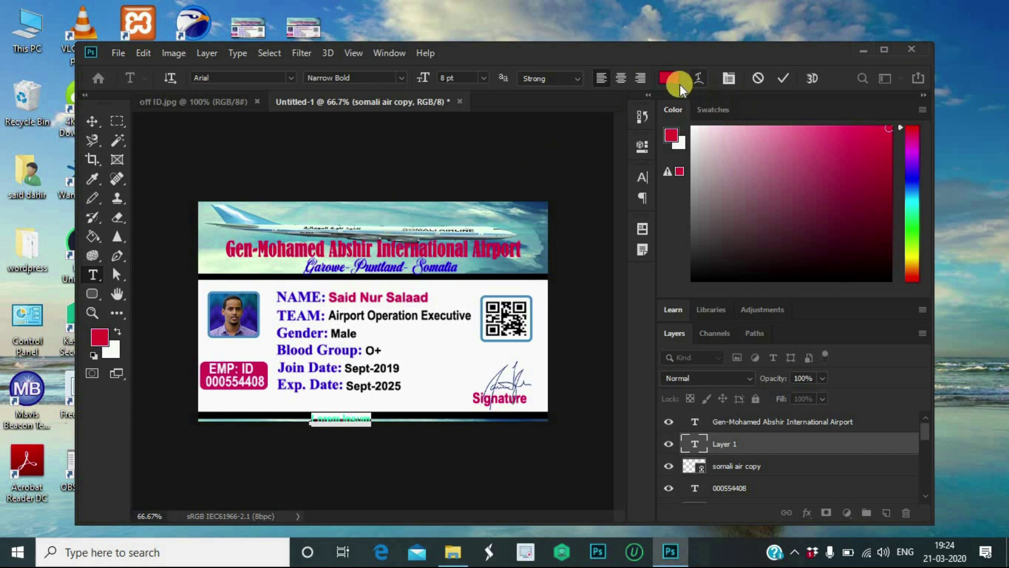
pyautogui.click(665, 78)
pyautogui.write('fefefe')
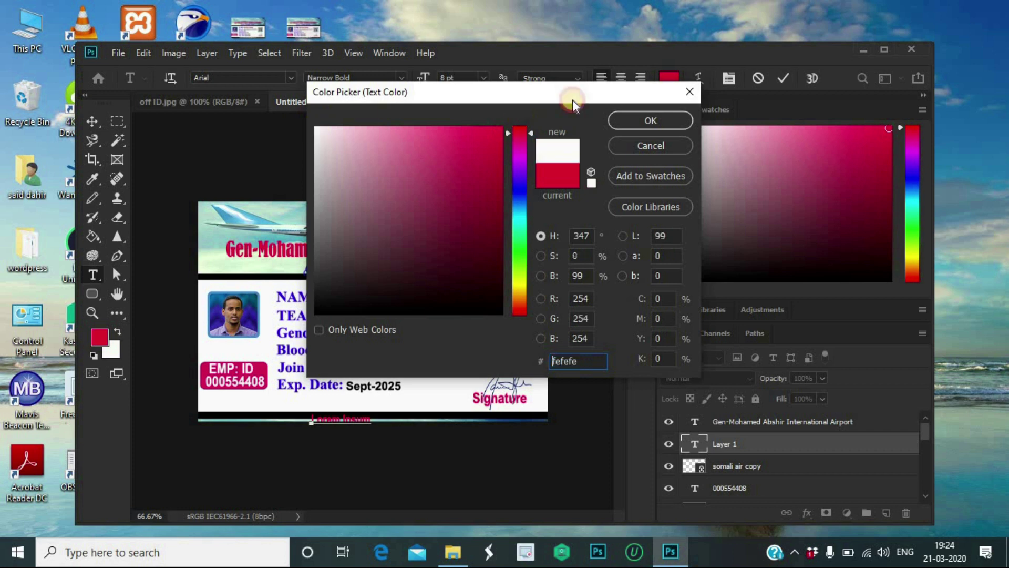
pyautogui.click(651, 118)
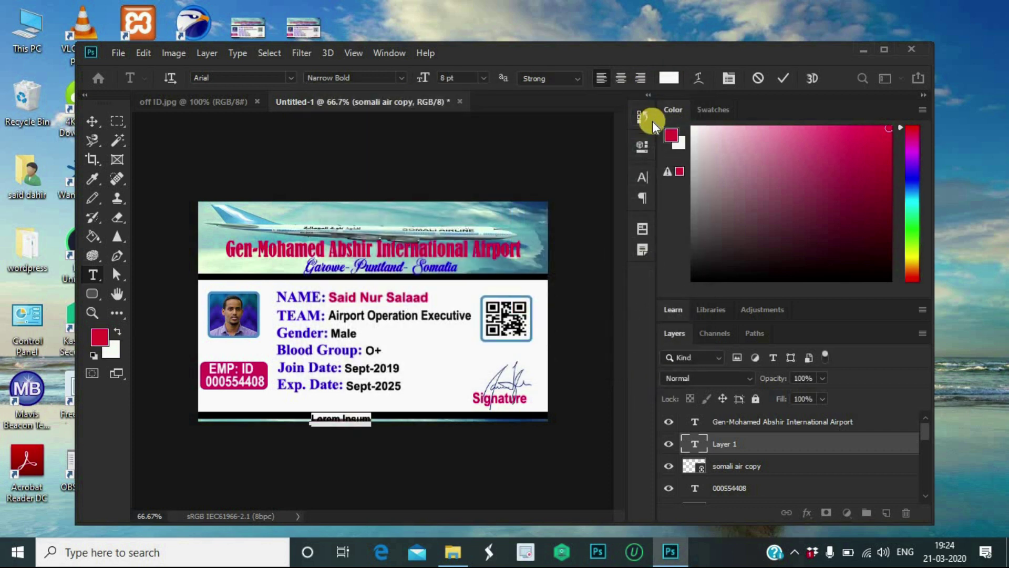
pyautogui.press('BackSpace')
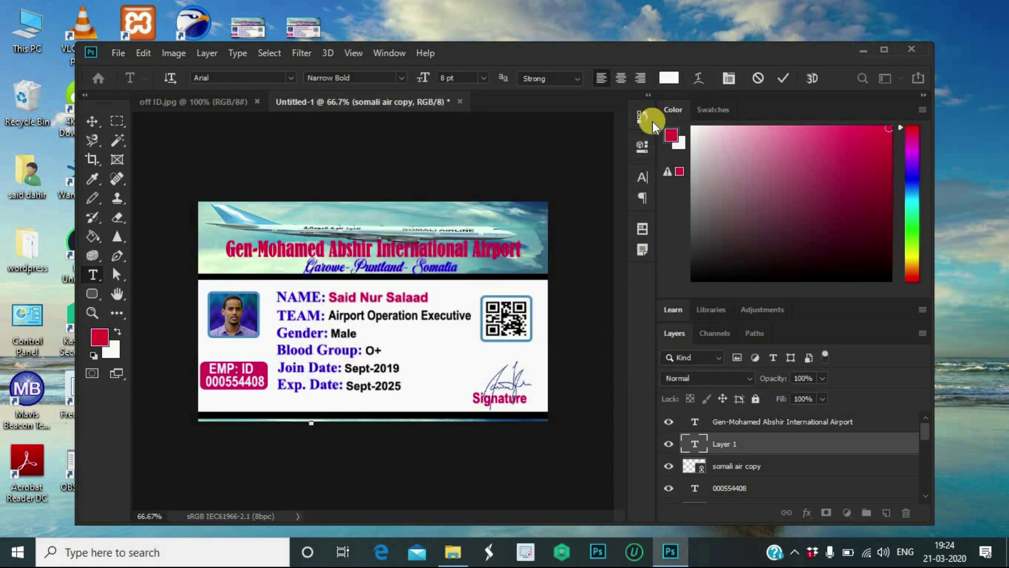
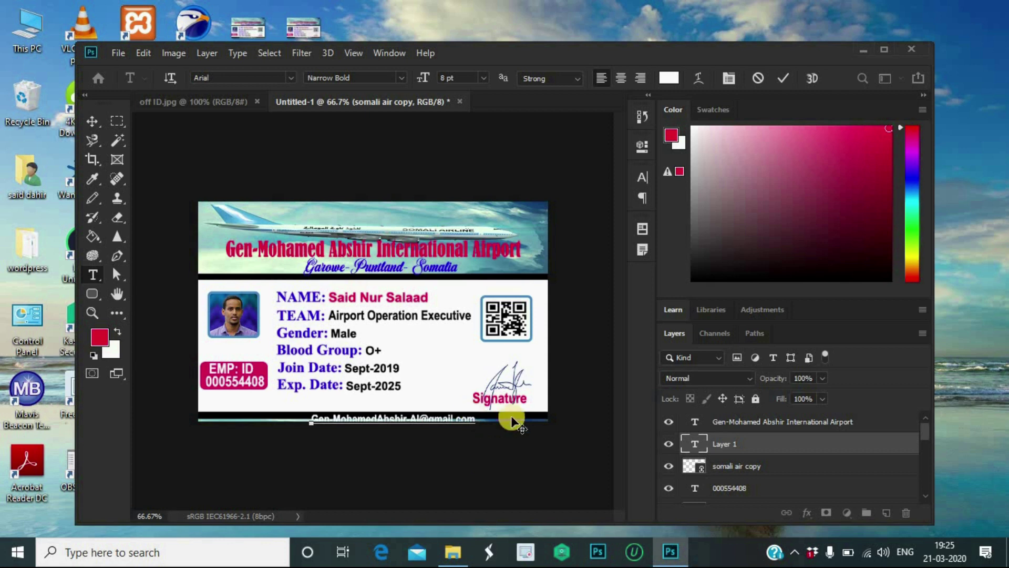
pyautogui.click(780, 79)
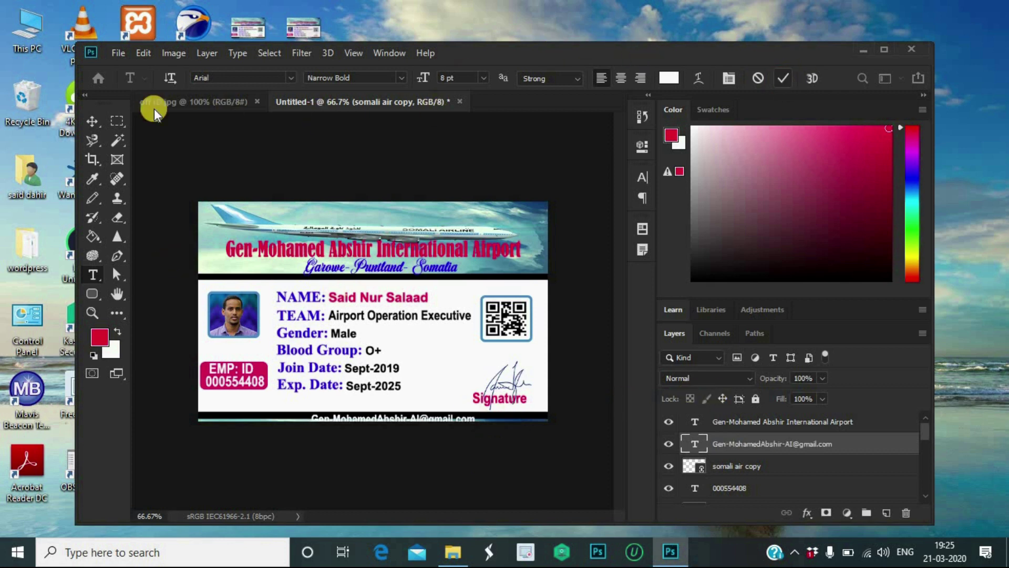
# Step: Nudge the email line up and centre it horizontally across the whole card
pyautogui.click(87, 118)
pyautogui.press('Up')
pyautogui.press('Up')
pyautogui.press('Up')
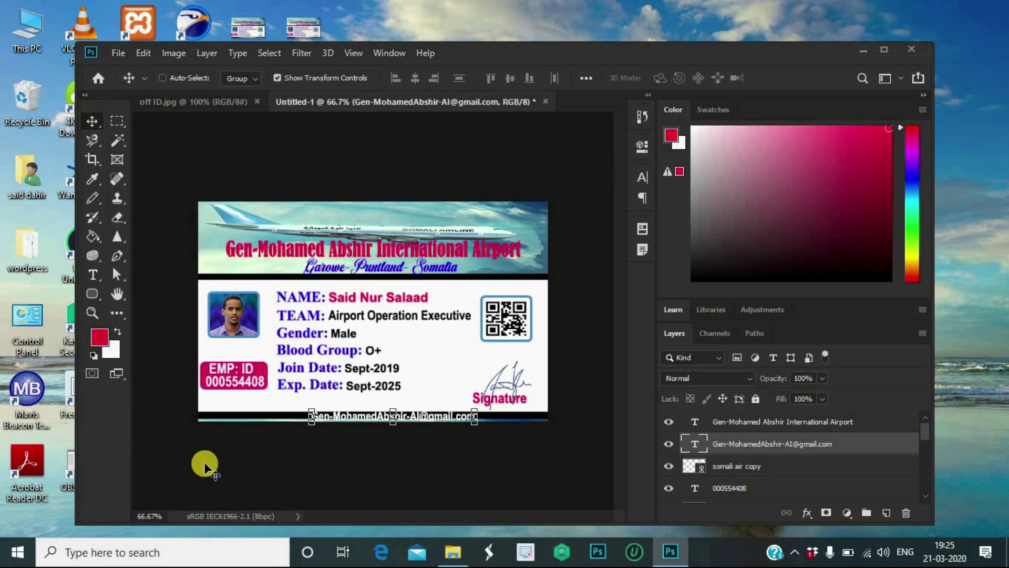
pyautogui.click(273, 52)
pyautogui.click(277, 66)
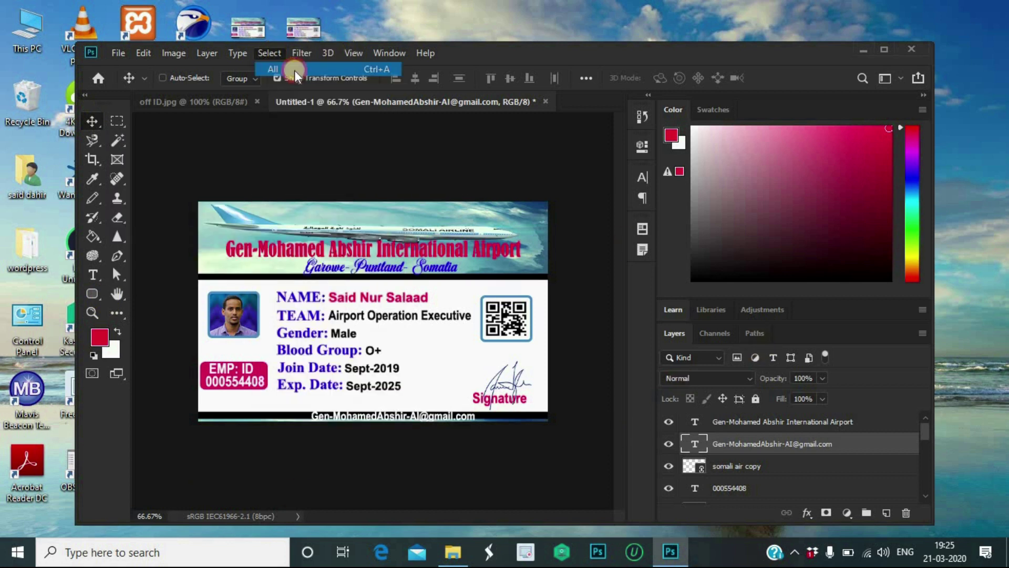
pyautogui.click(416, 77)
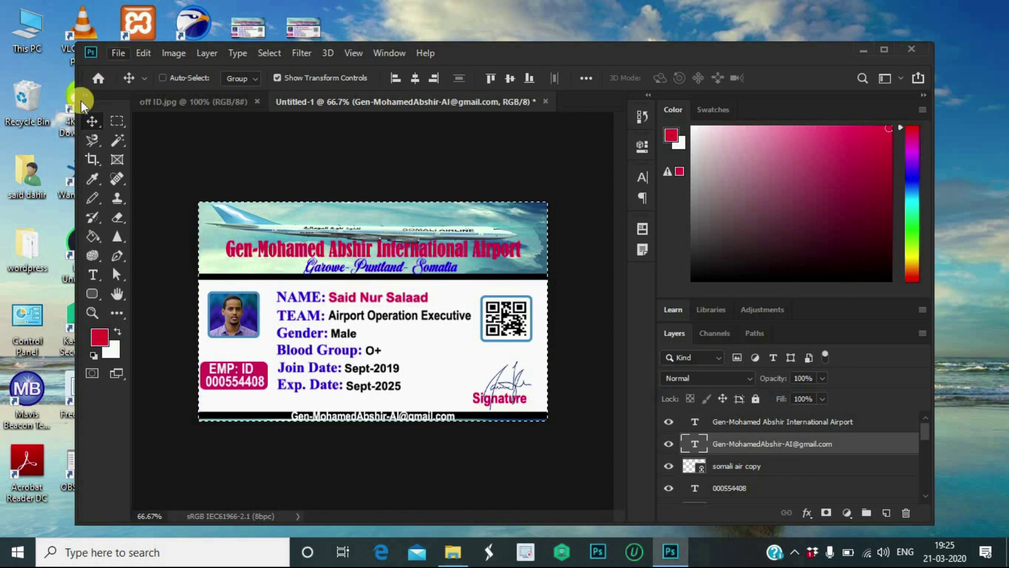
pyautogui.click(115, 159)
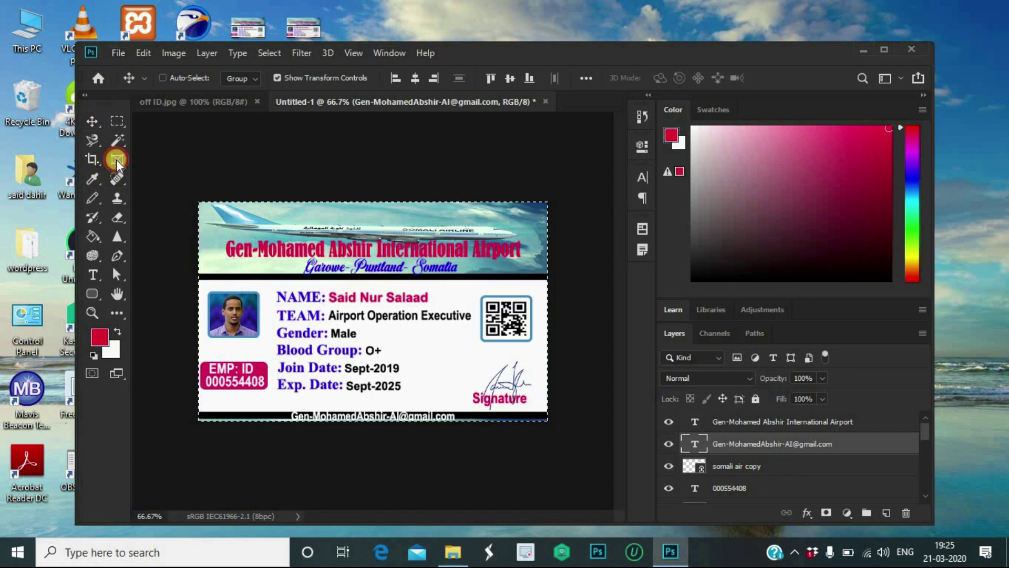
pyautogui.click(276, 57)
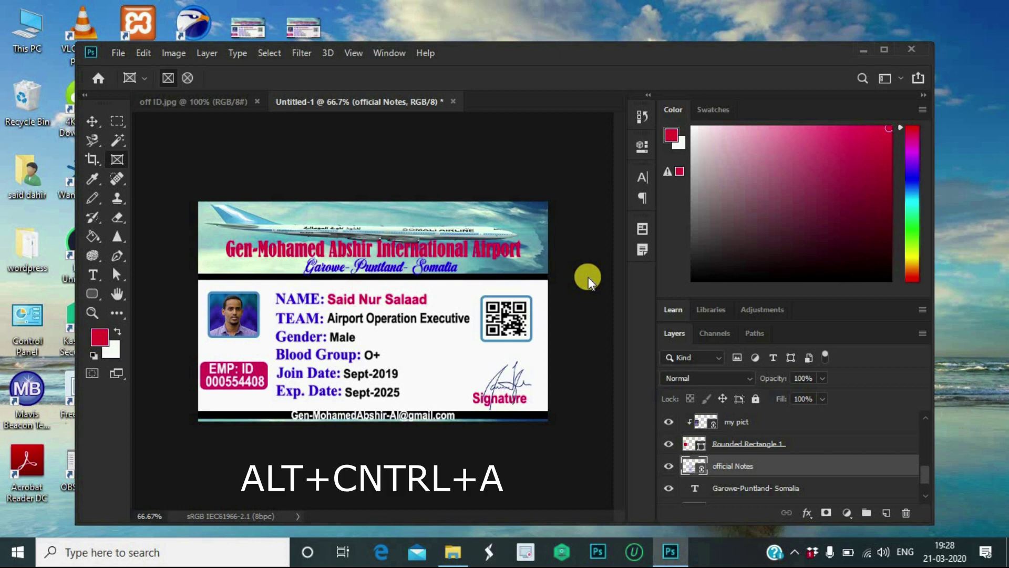
# Step: Merge all card layers and save as JPEG '8899' with High quality 8
pyautogui.hotkey('ctrl', 'alt', 'a')
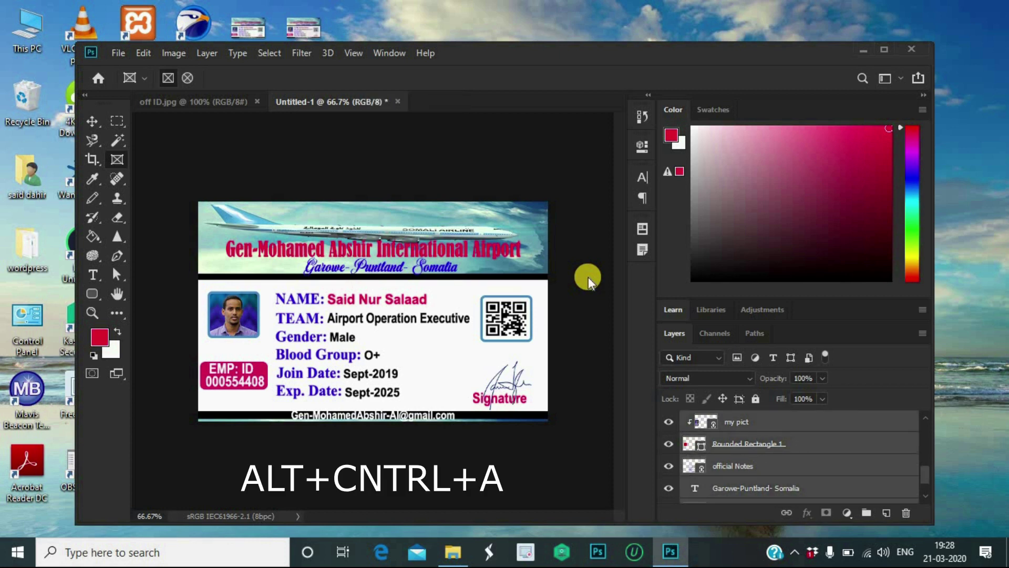
pyautogui.hotkey('ctrl', 'e')
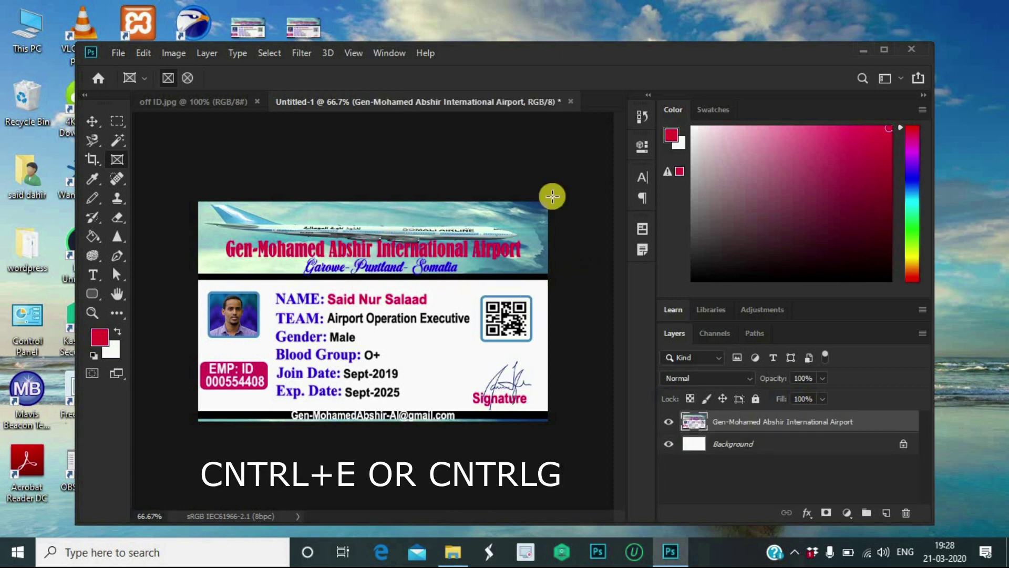
pyautogui.click(118, 52)
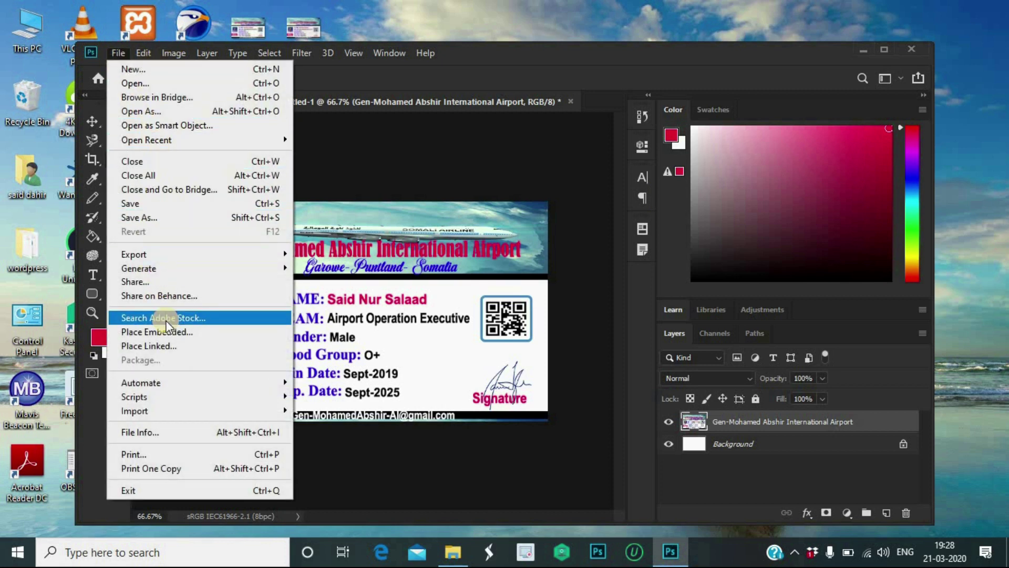
pyautogui.click(142, 205)
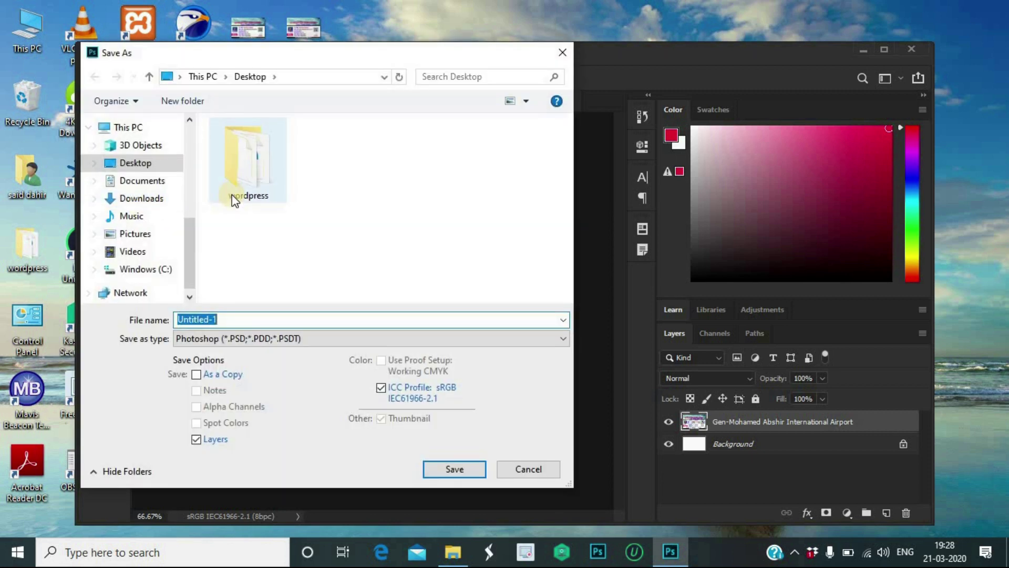
pyautogui.press('BackSpace')
pyautogui.write('8899')
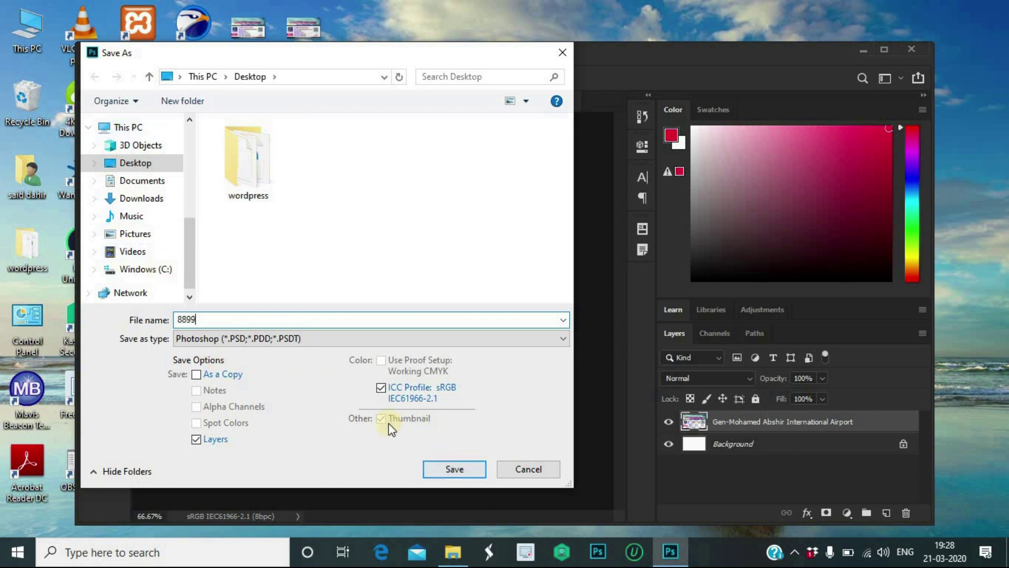
pyautogui.click(349, 339)
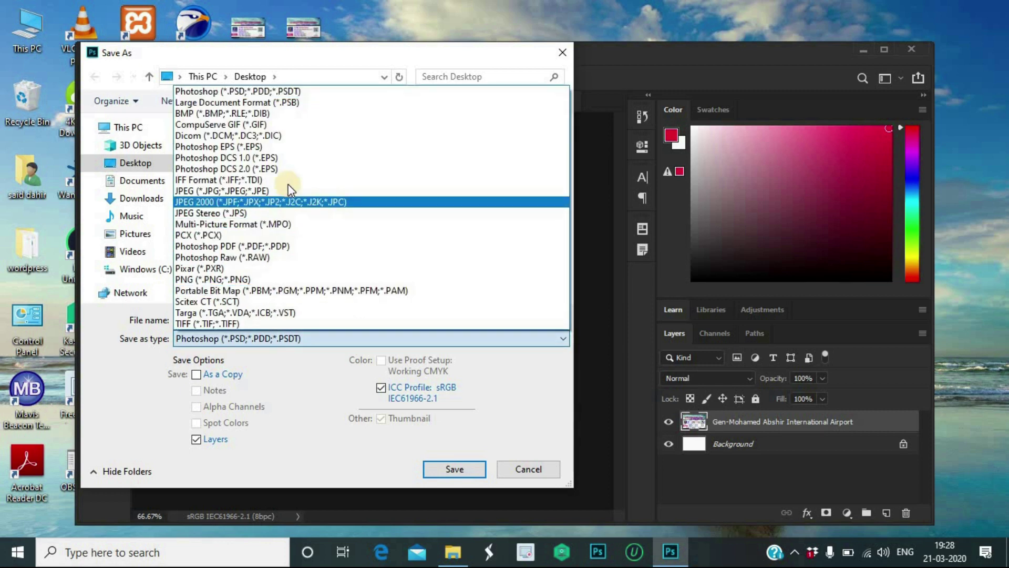
pyautogui.click(286, 191)
pyautogui.click(455, 469)
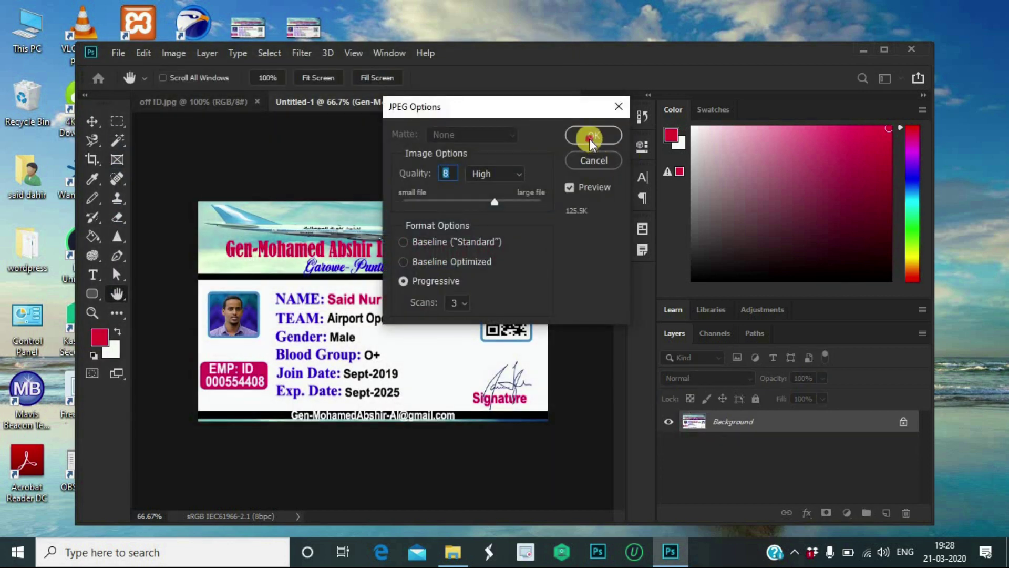
pyautogui.click(590, 137)
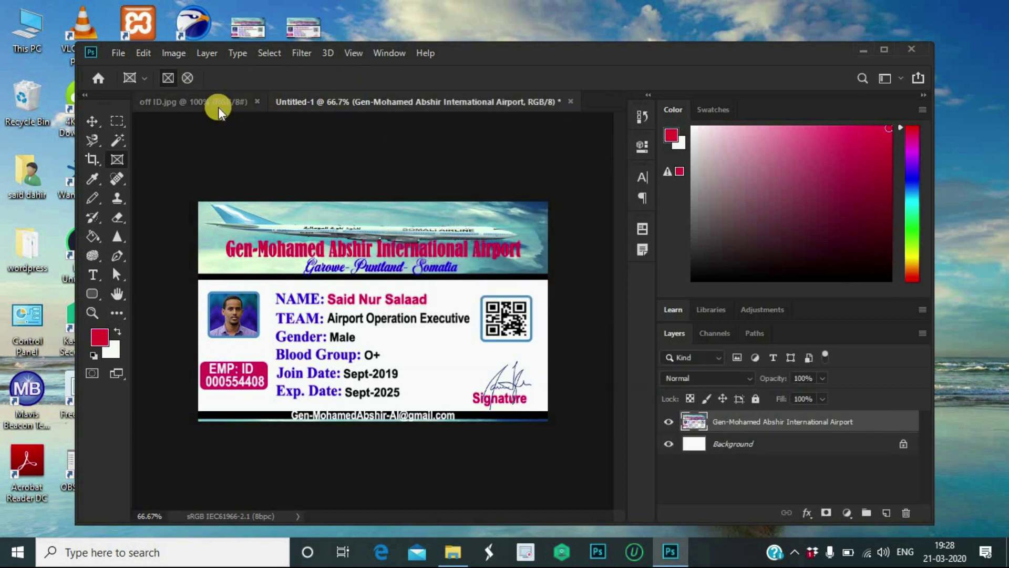
# Step: Switch to the badge mockup document and close it
pyautogui.click(118, 52)
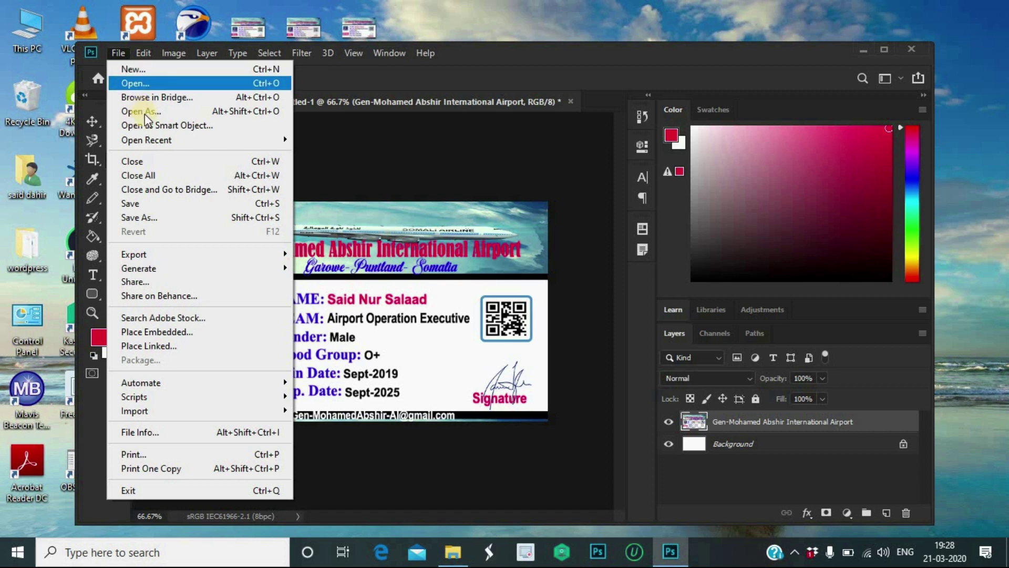
pyautogui.click(308, 164)
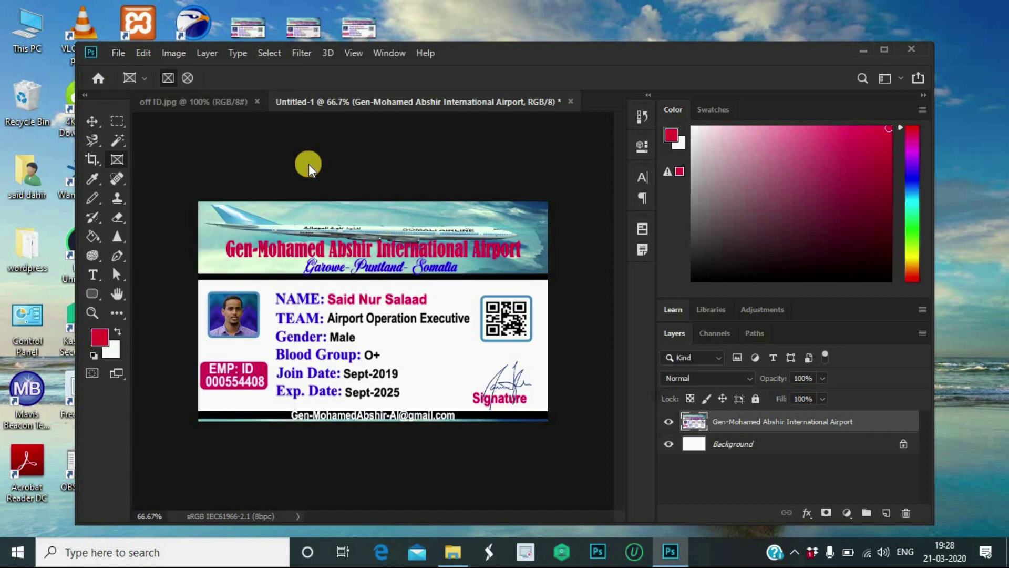
pyautogui.click(213, 104)
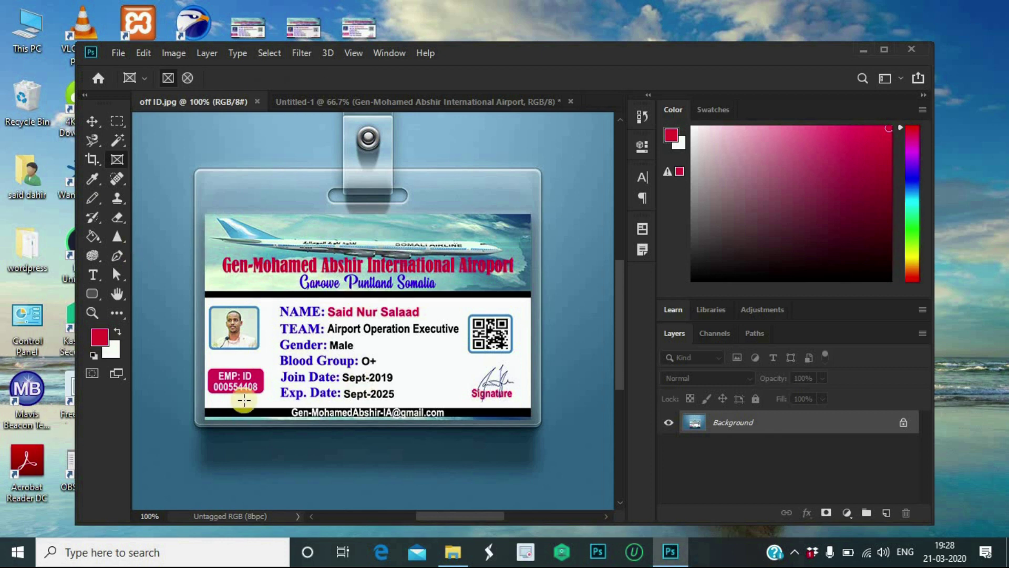
pyautogui.click(257, 102)
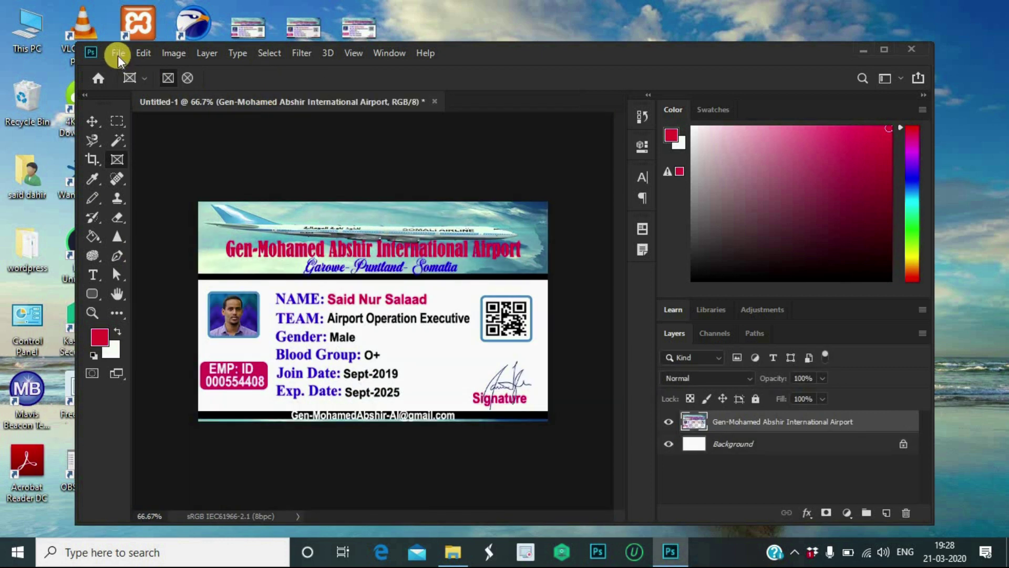
# Step: Browse the Desktop with Place Linked and select the free-ID-Card-Mockup-PSD 0123 file
pyautogui.click(117, 55)
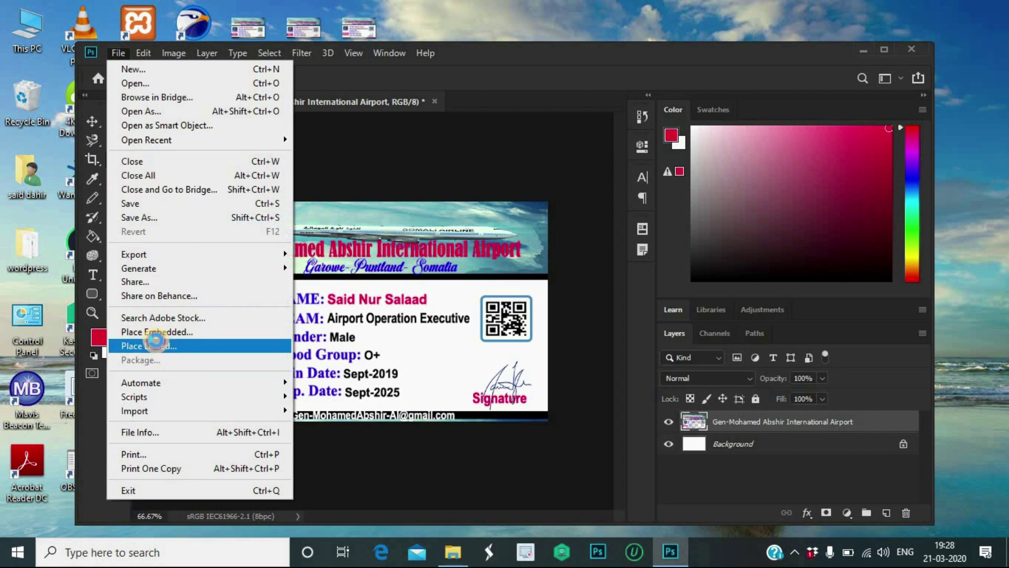
pyautogui.click(156, 345)
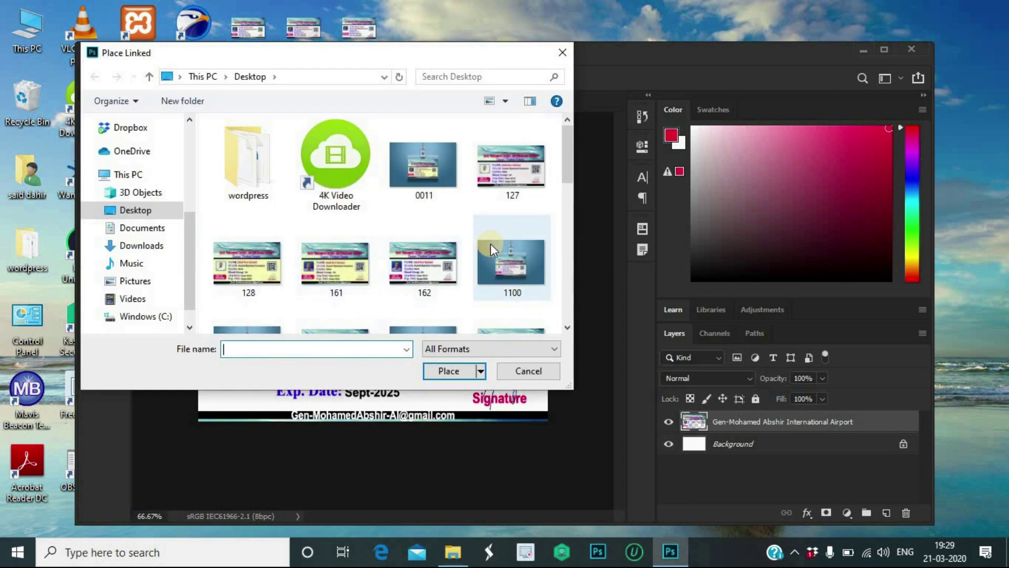
pyautogui.write('8')
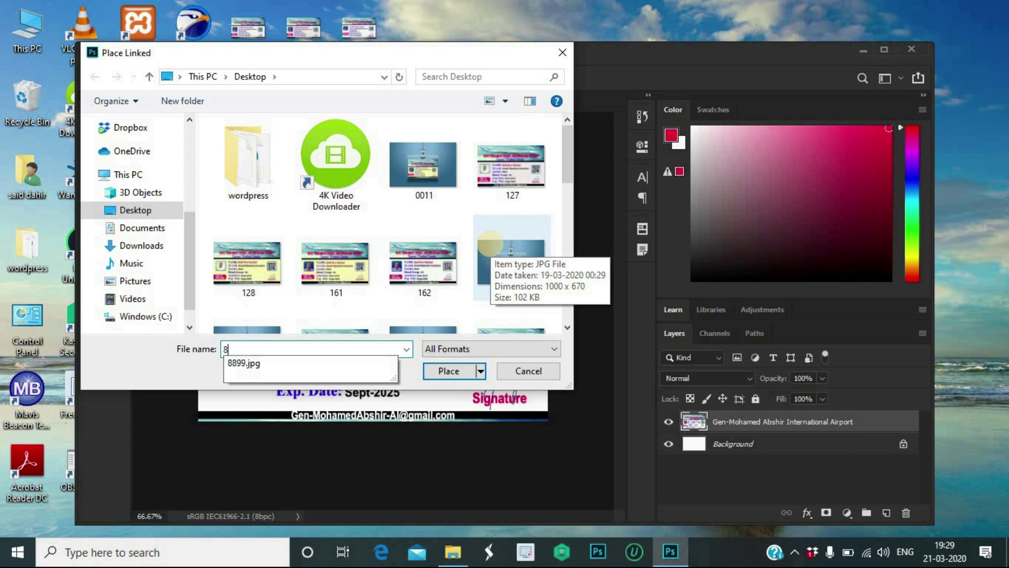
pyautogui.write('8')
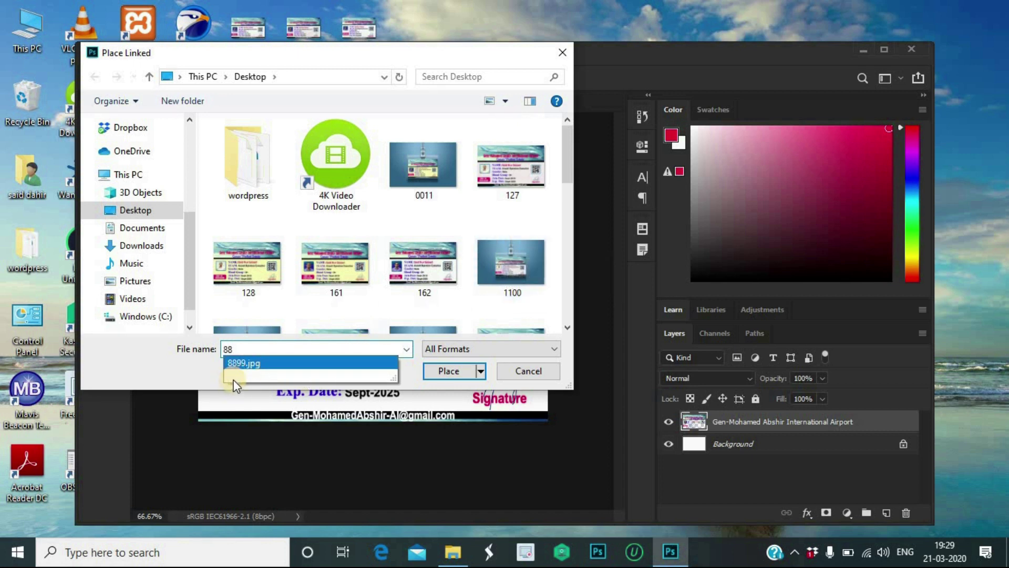
pyautogui.press('BackSpace')
pyautogui.press('BackSpace')
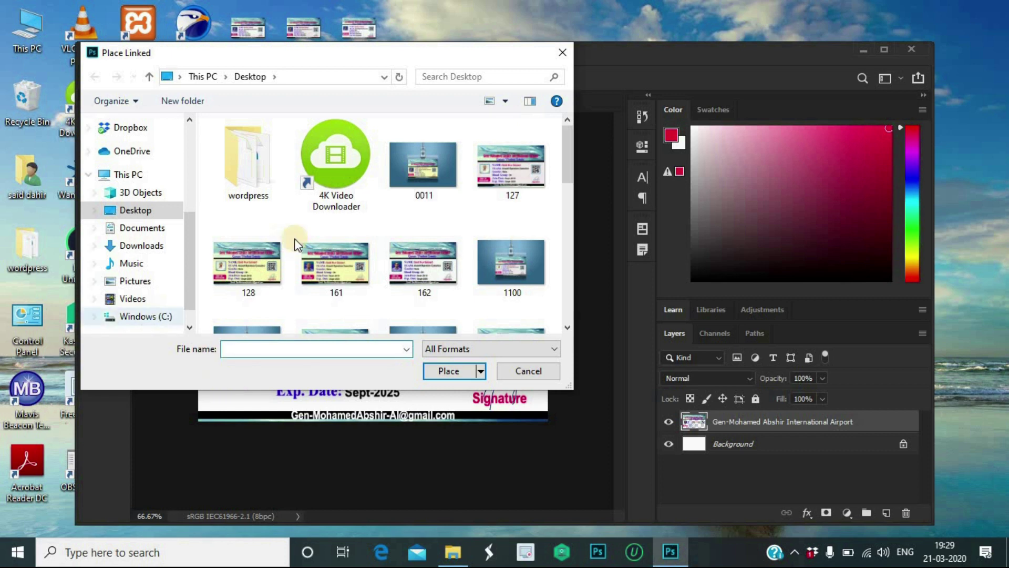
pyautogui.scroll(-1, 315, 254)
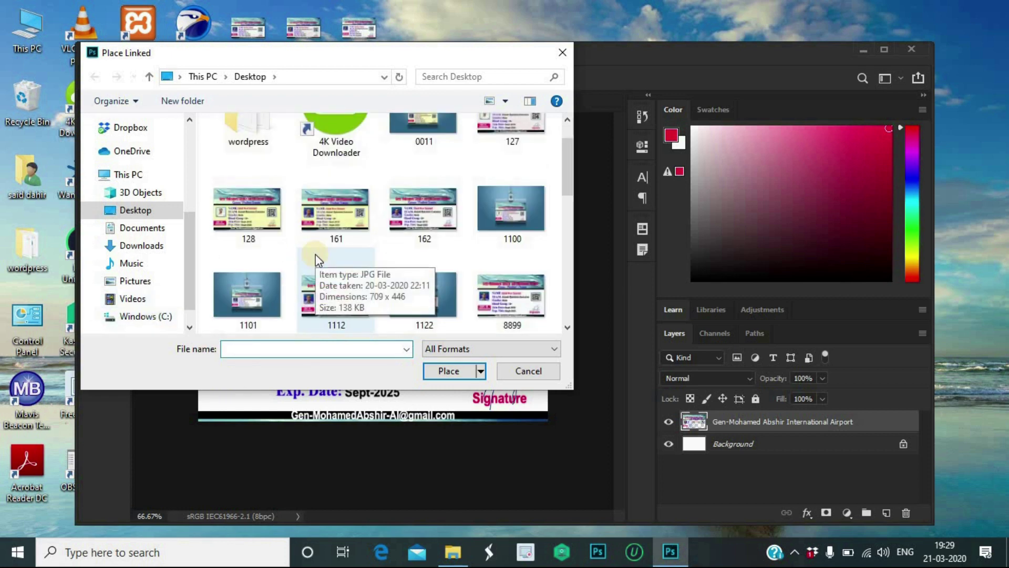
pyautogui.scroll(-2, 315, 257)
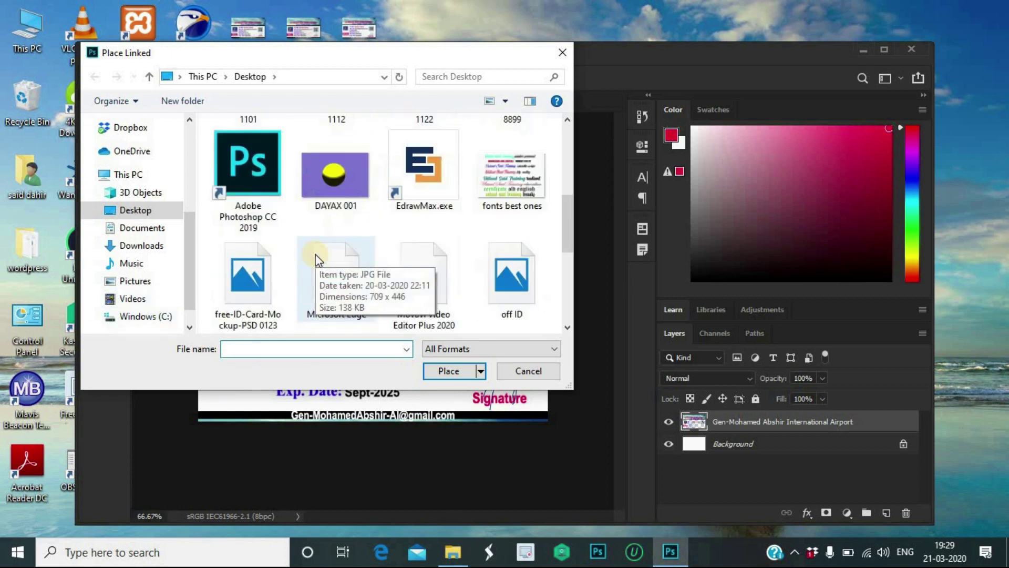
pyautogui.click(260, 280)
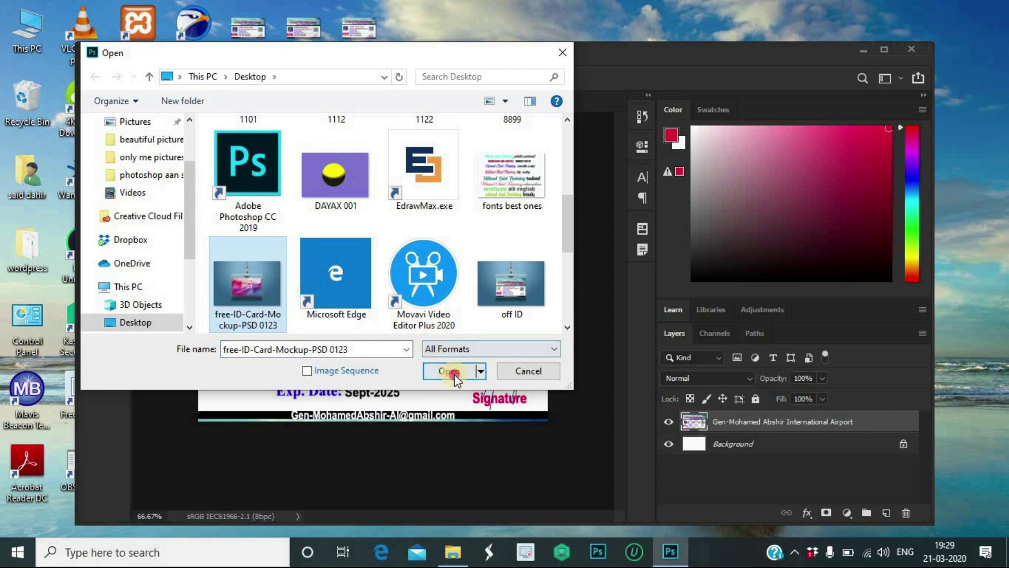
# Step: Open free-ID-Card-Mockup-PSD 0123 as a separate document beside the Untitled-1 card
pyautogui.click(447, 371)
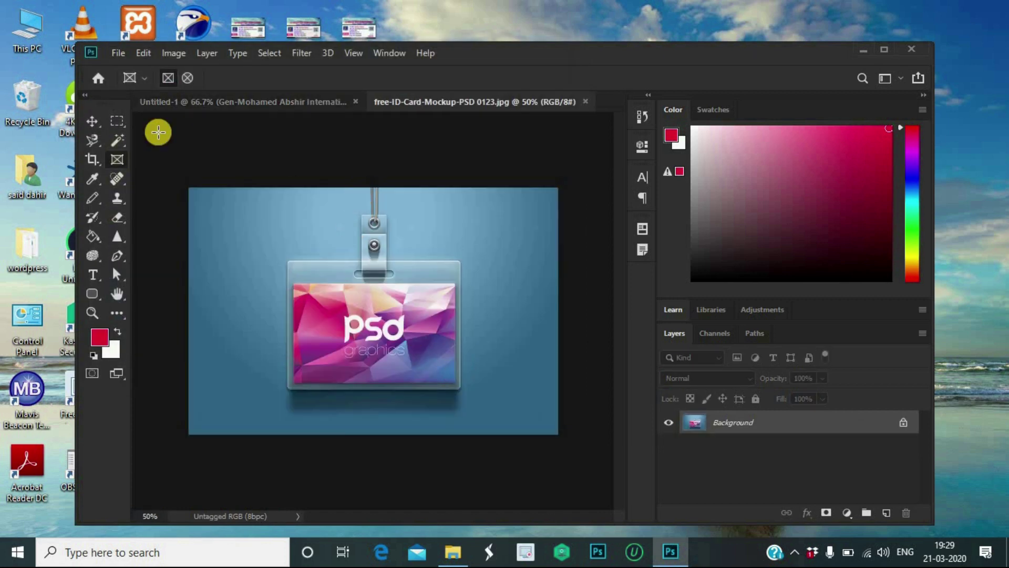
pyautogui.click(254, 105)
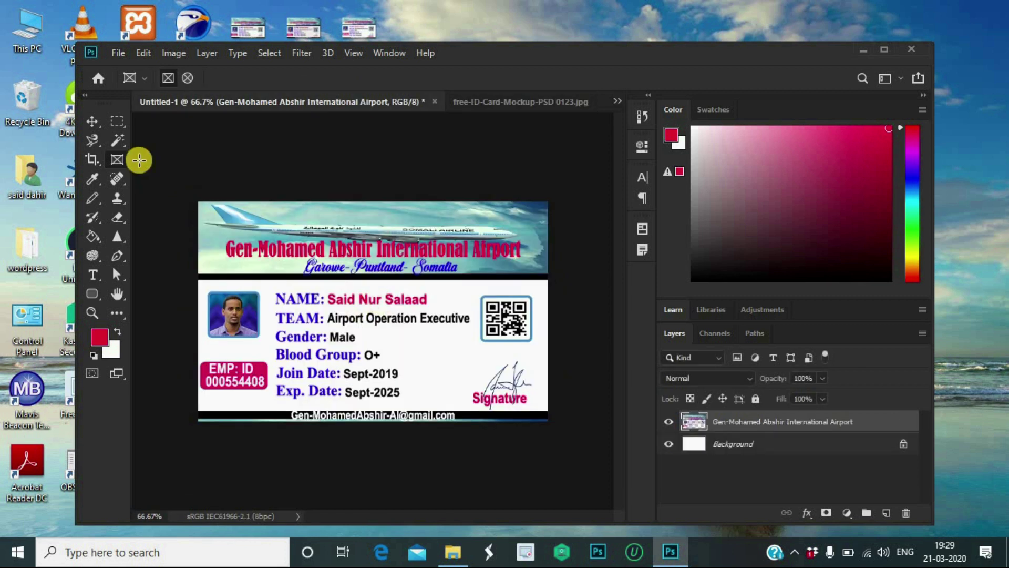
pyautogui.click(90, 122)
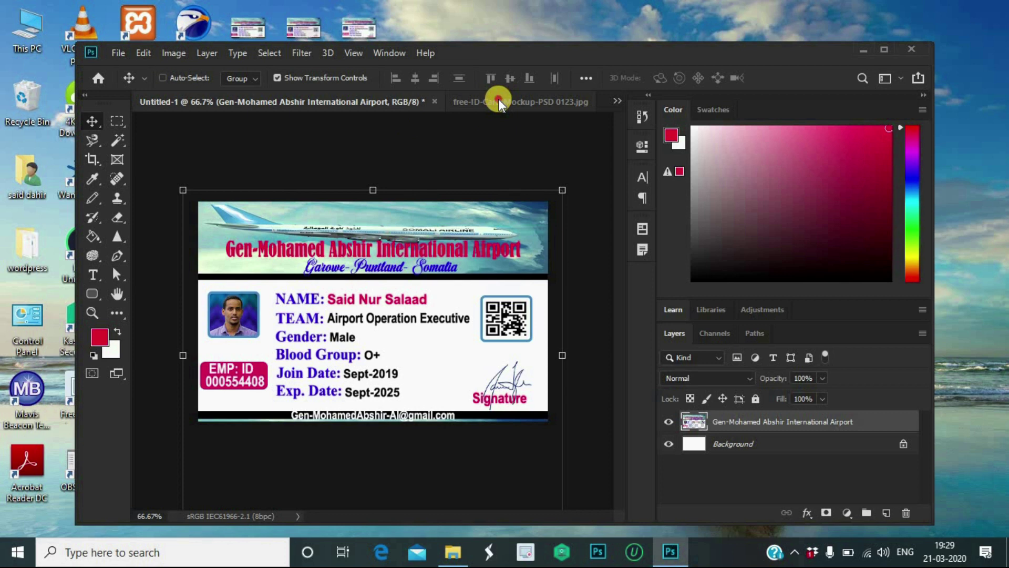
pyautogui.click(461, 105)
pyautogui.click(118, 53)
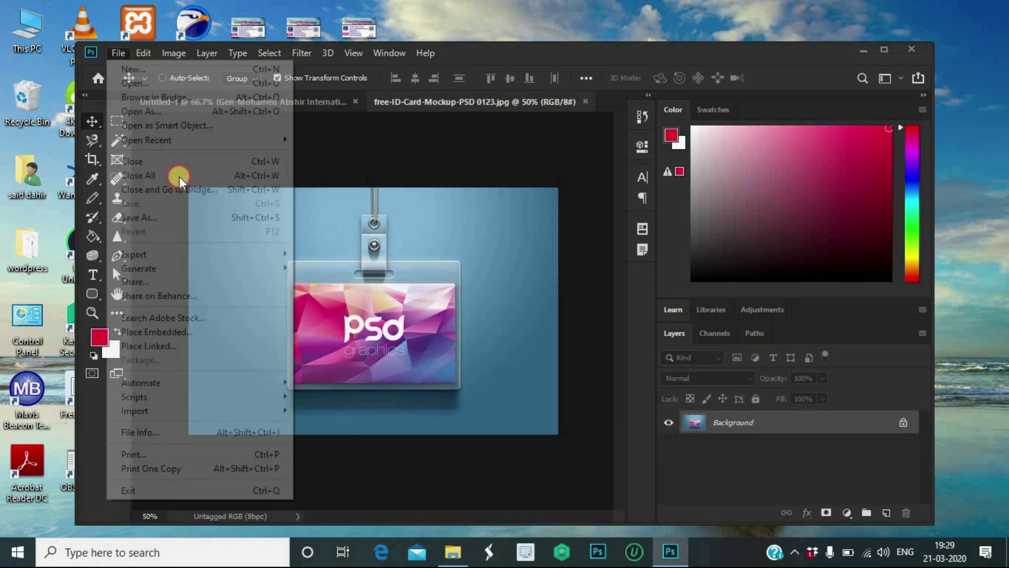
# Step: Place the linked 8899.jpg card image into the mockup
pyautogui.click(183, 348)
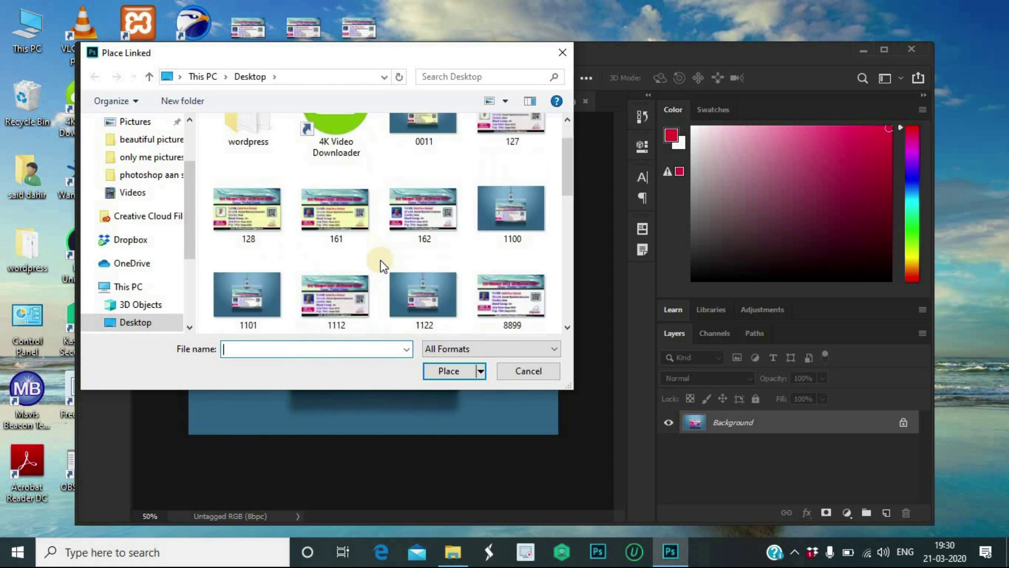
pyautogui.write('89')
pyautogui.press('BackSpace')
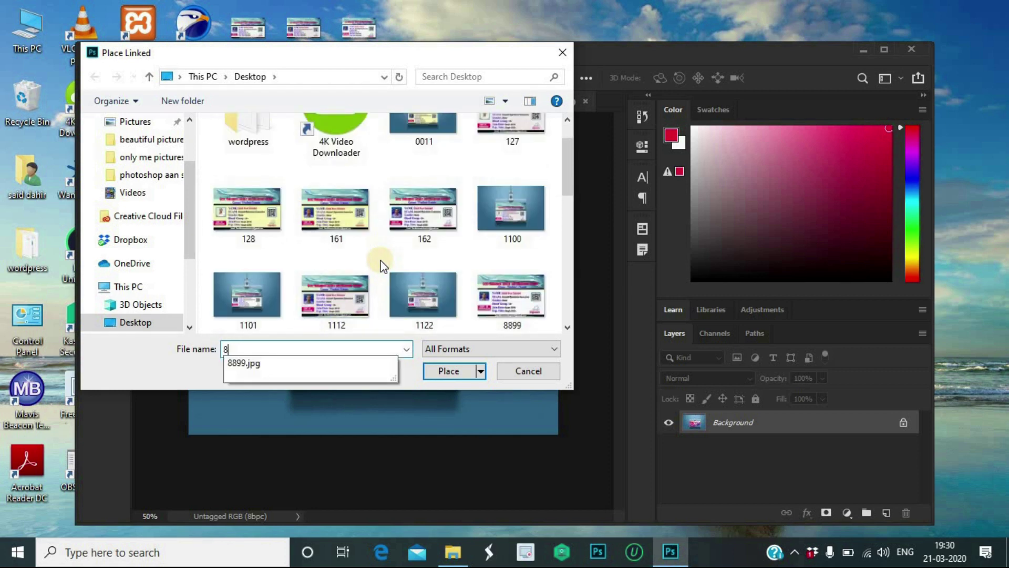
pyautogui.press('BackSpace')
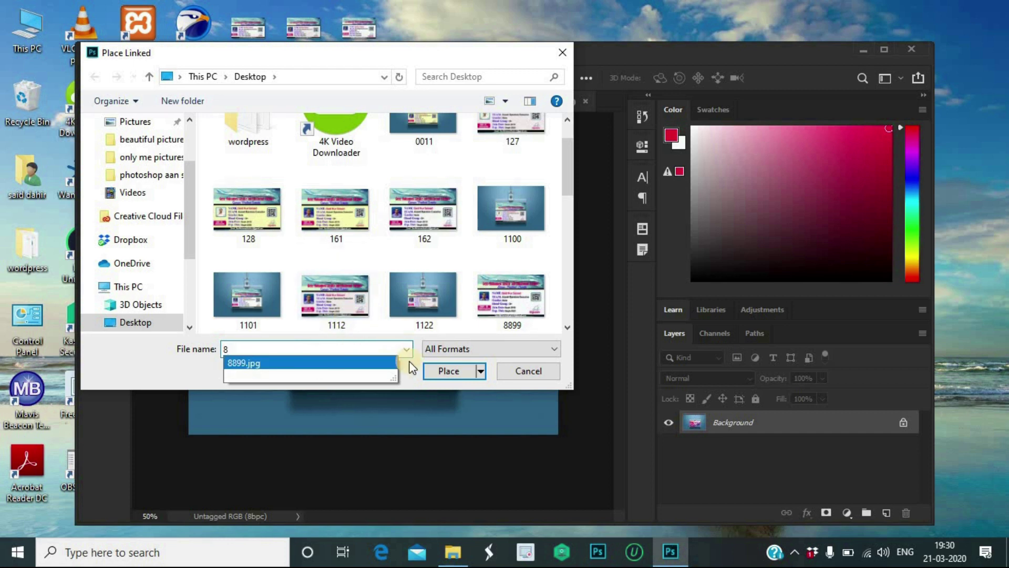
pyautogui.click(447, 371)
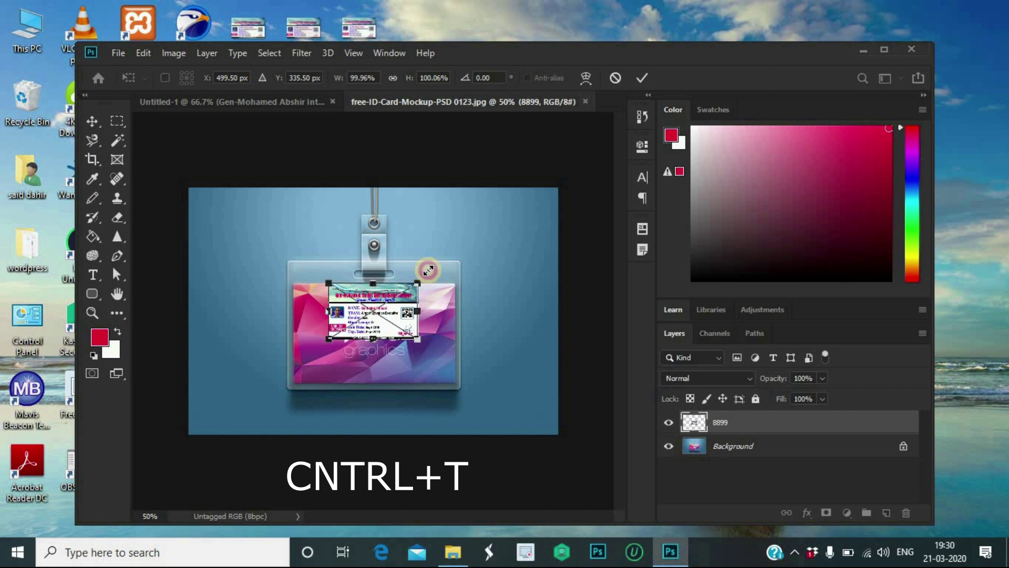
# Step: Scale and position the placed card over the badge's card area, then commit
pyautogui.moveTo(427, 270); pyautogui.dragTo(485, 235)
pyautogui.moveTo(425, 263); pyautogui.dragTo(385, 308)
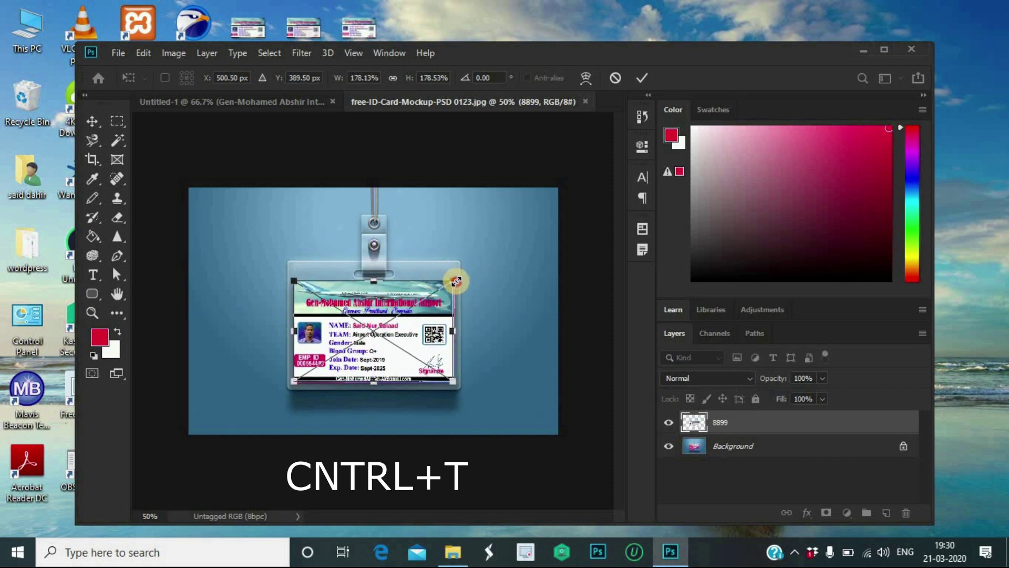
pyautogui.moveTo(455, 281); pyautogui.dragTo(460, 275)
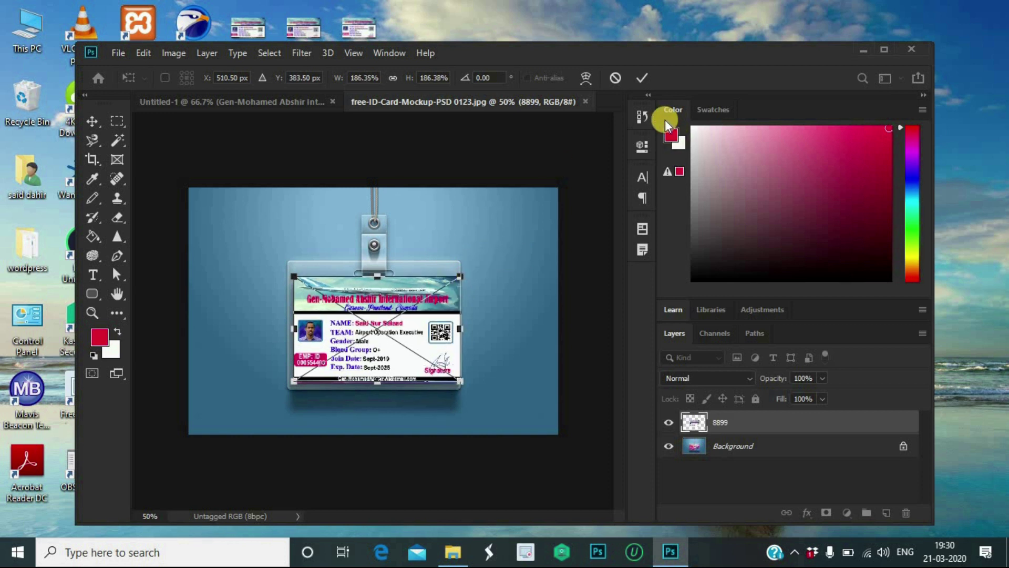
pyautogui.click(641, 78)
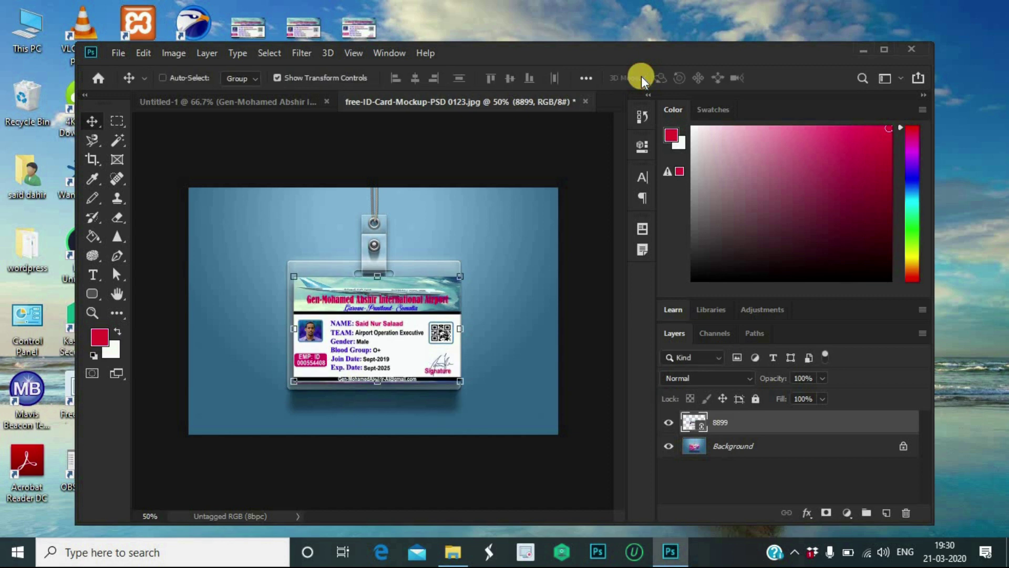
# Step: Zoom in twice and nudge the card three pixels left and two down
pyautogui.hotkey('ctrl', '+')
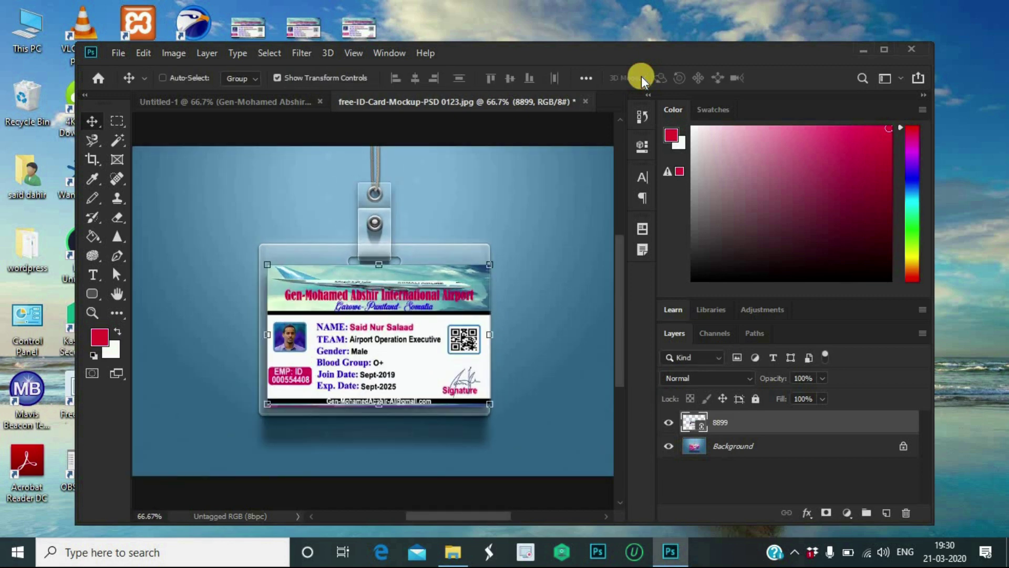
pyautogui.hotkey('ctrl', '+')
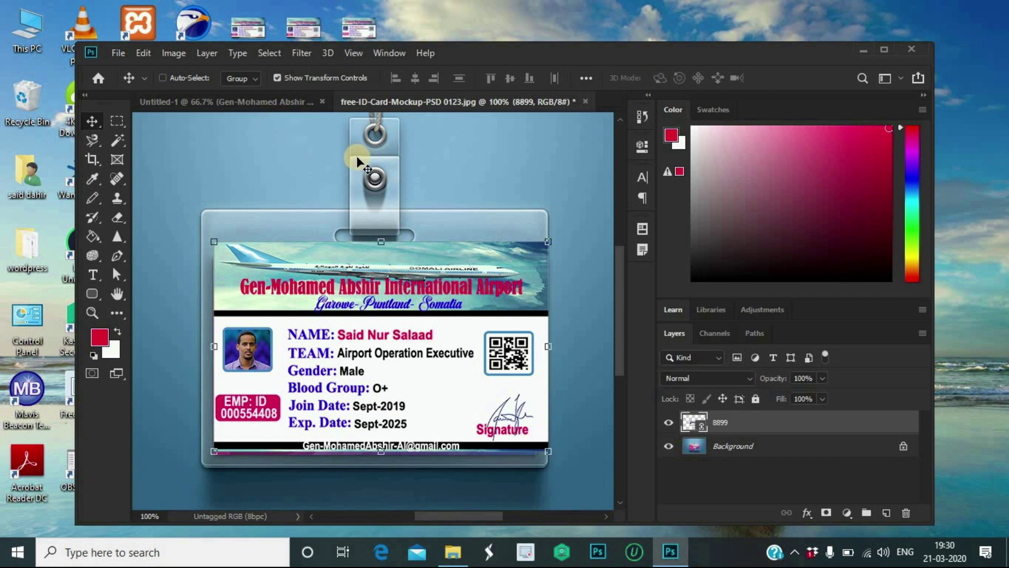
pyautogui.press('Left')
pyautogui.press('Left')
pyautogui.press('Left')
pyautogui.press('Left')
pyautogui.press('Left')
pyautogui.press('Left')
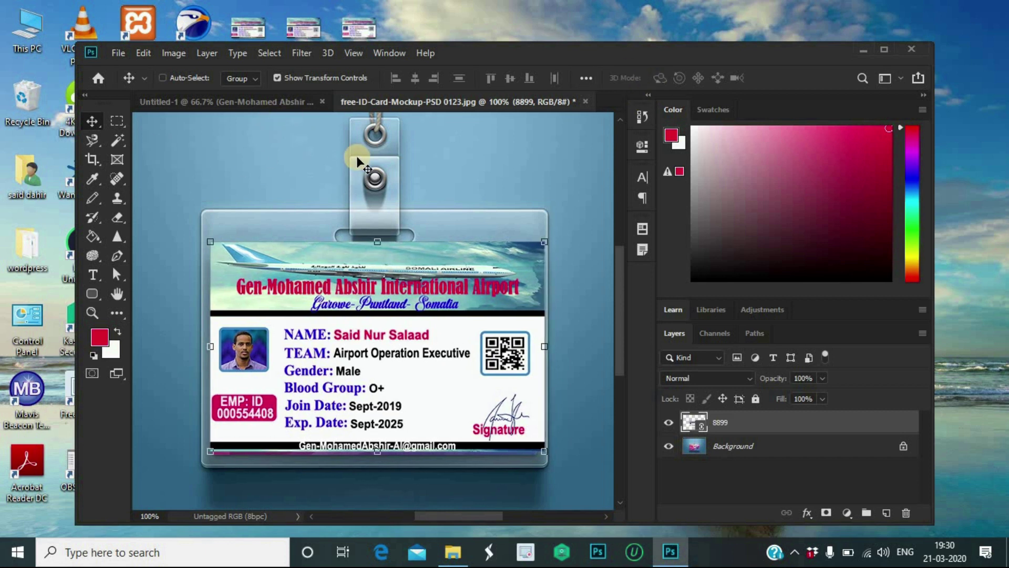
pyautogui.press('Down')
pyautogui.press('Down')
pyautogui.press('Down')
pyautogui.press('Down')
pyautogui.press('Down')
pyautogui.press('Down')
pyautogui.press('Down')
pyautogui.press('Down')
pyautogui.press('Down')
pyautogui.press('Down')
pyautogui.press('Down')
pyautogui.press('Down')
pyautogui.press('Down')
pyautogui.press('Down')
pyautogui.press('Down')
pyautogui.press('Down')
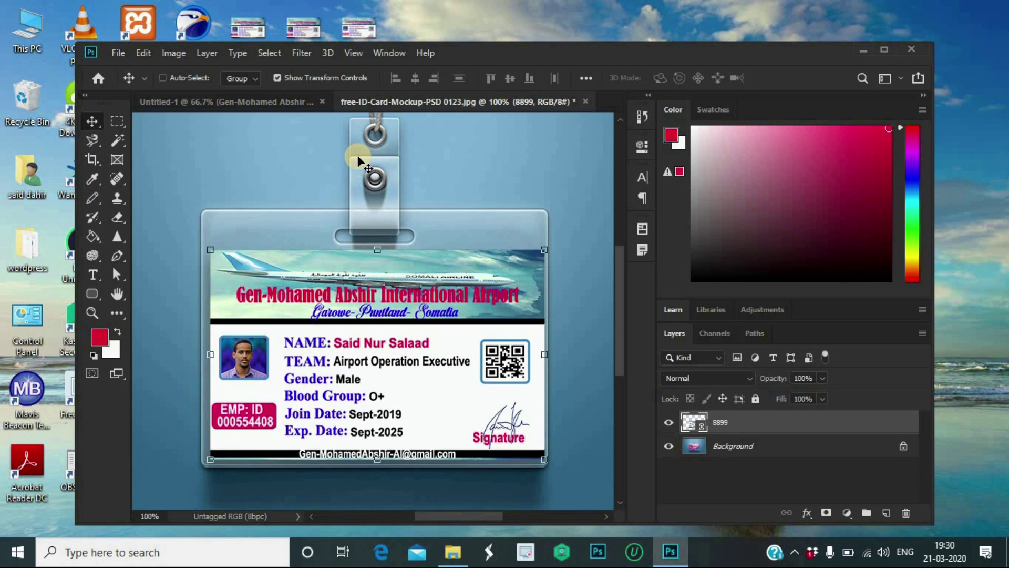
pyautogui.press('Left')
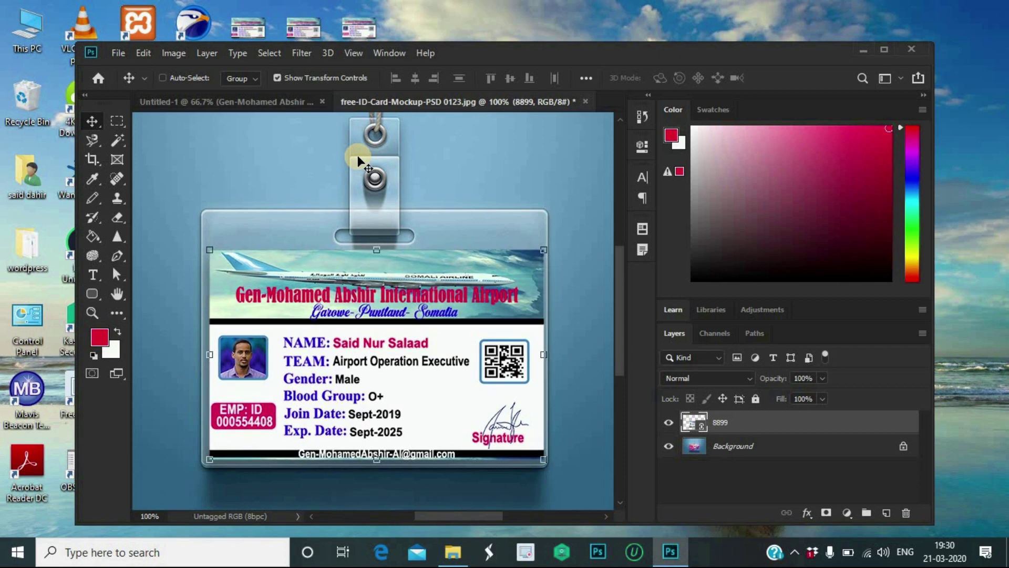
pyautogui.press('Left')
pyautogui.press('Down')
pyautogui.press('Down')
pyautogui.press('Down')
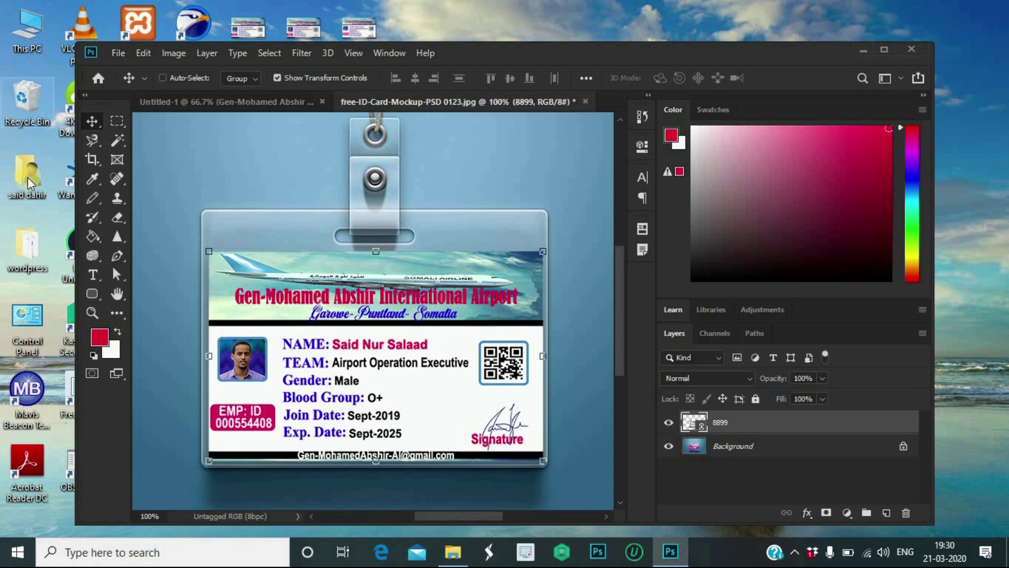
# Step: Clip the 8899 layer to the Background, turn off Auto-Select, and pick the Frame tool
pyautogui.rightClick(754, 422)
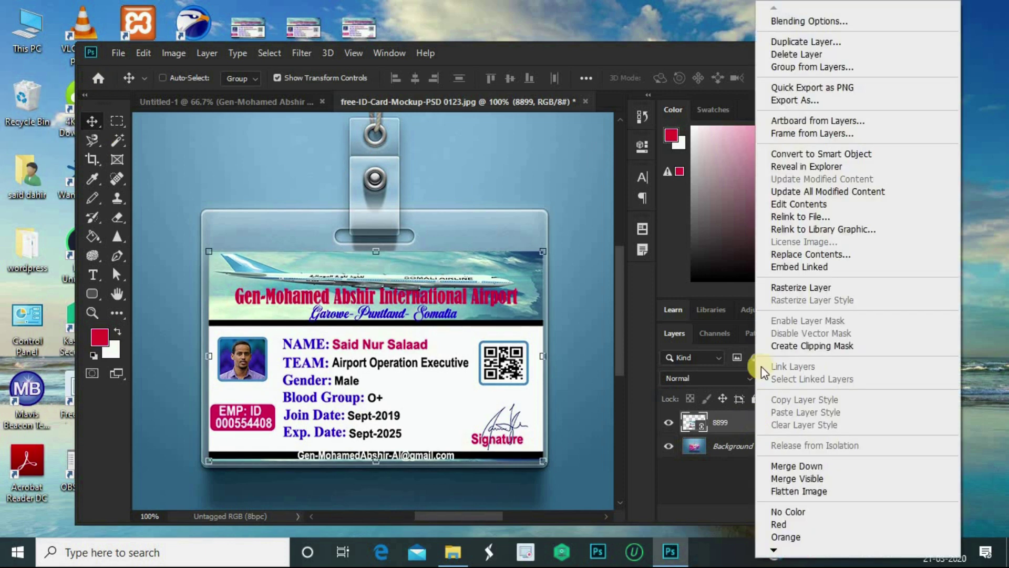
pyautogui.click(798, 346)
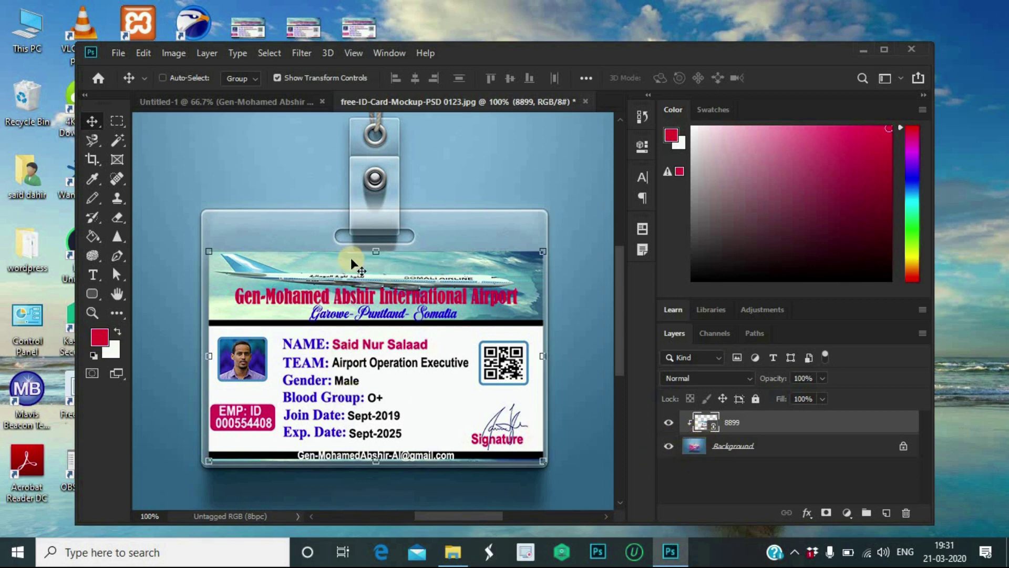
pyautogui.click(163, 78)
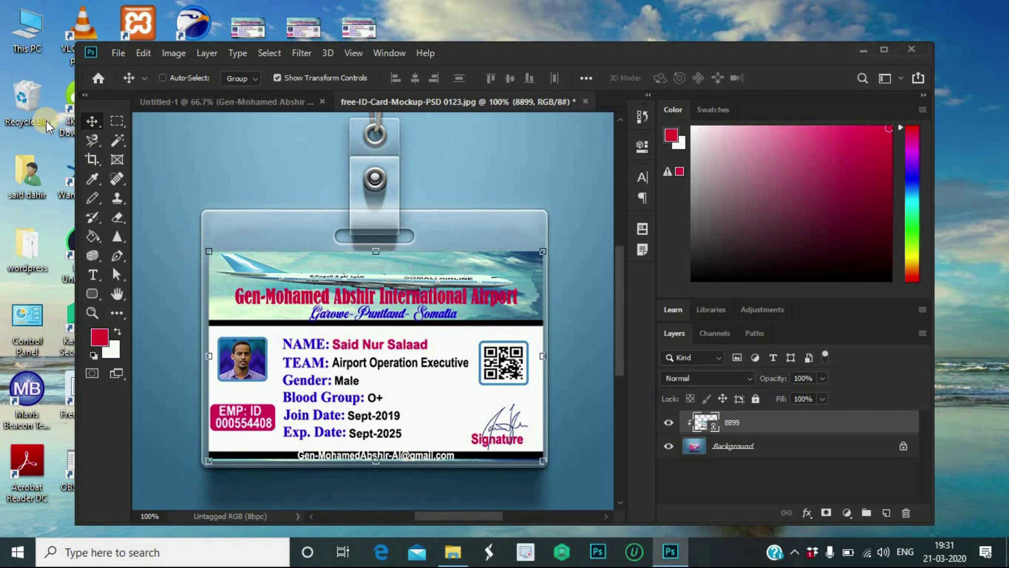
pyautogui.click(117, 159)
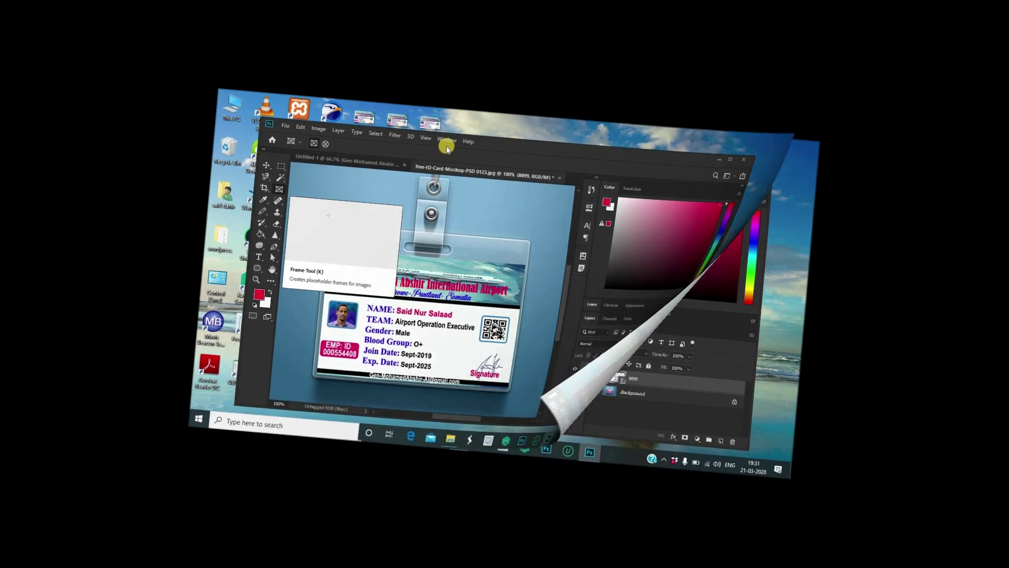